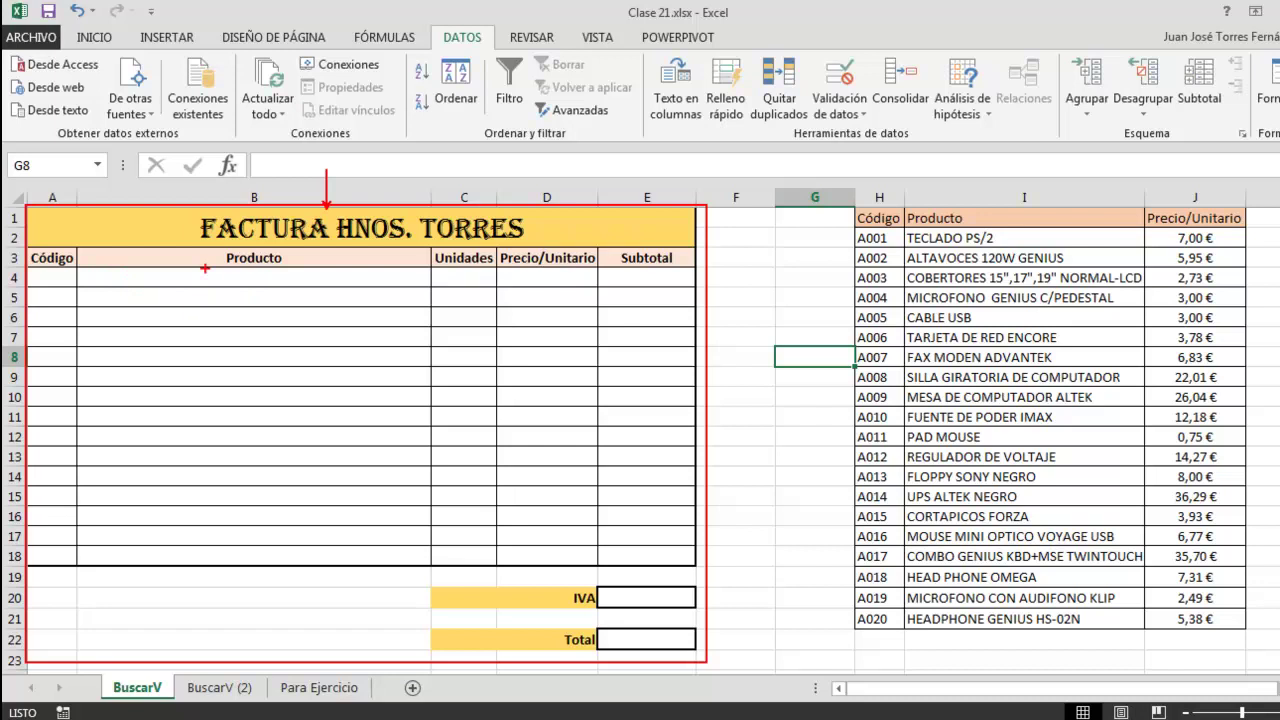
drag(178, 231, 128, 232)
drag(550, 227, 611, 228)
mouse_move(842, 198)
mouse_down()
mouse_move(998, 408)
mouse_move(1270, 642)
mouse_up()
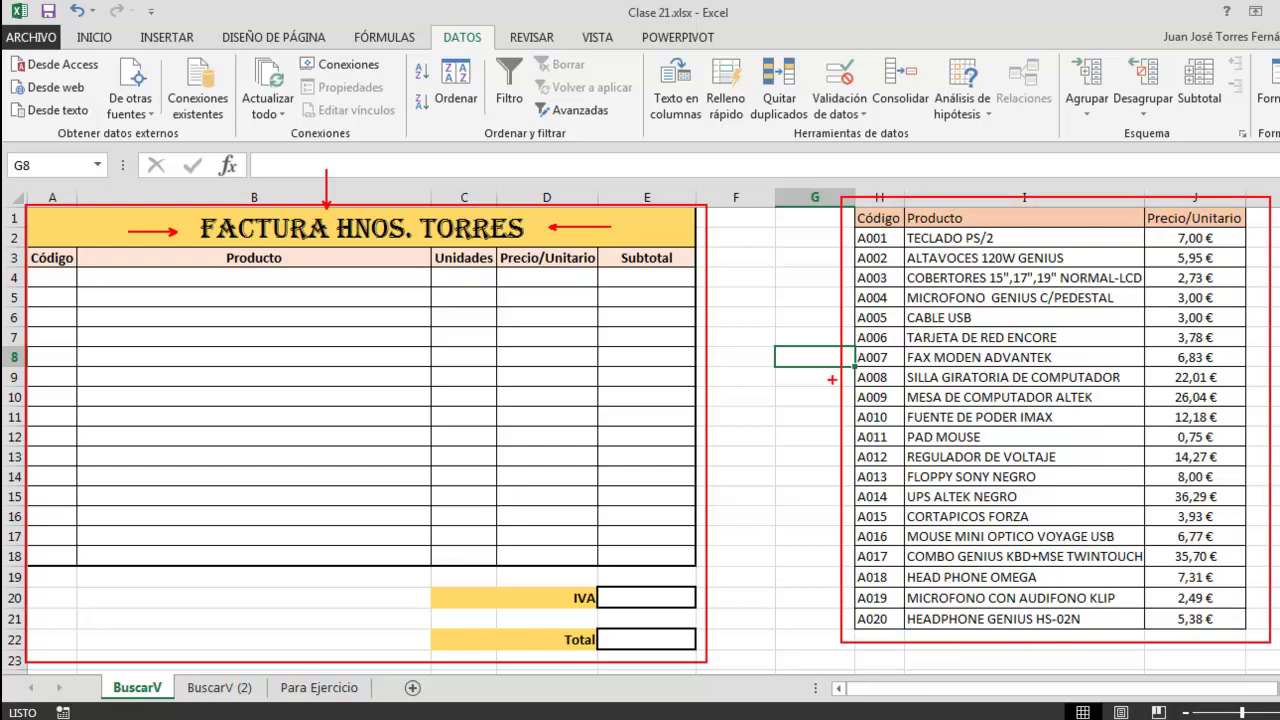
key(Escape)
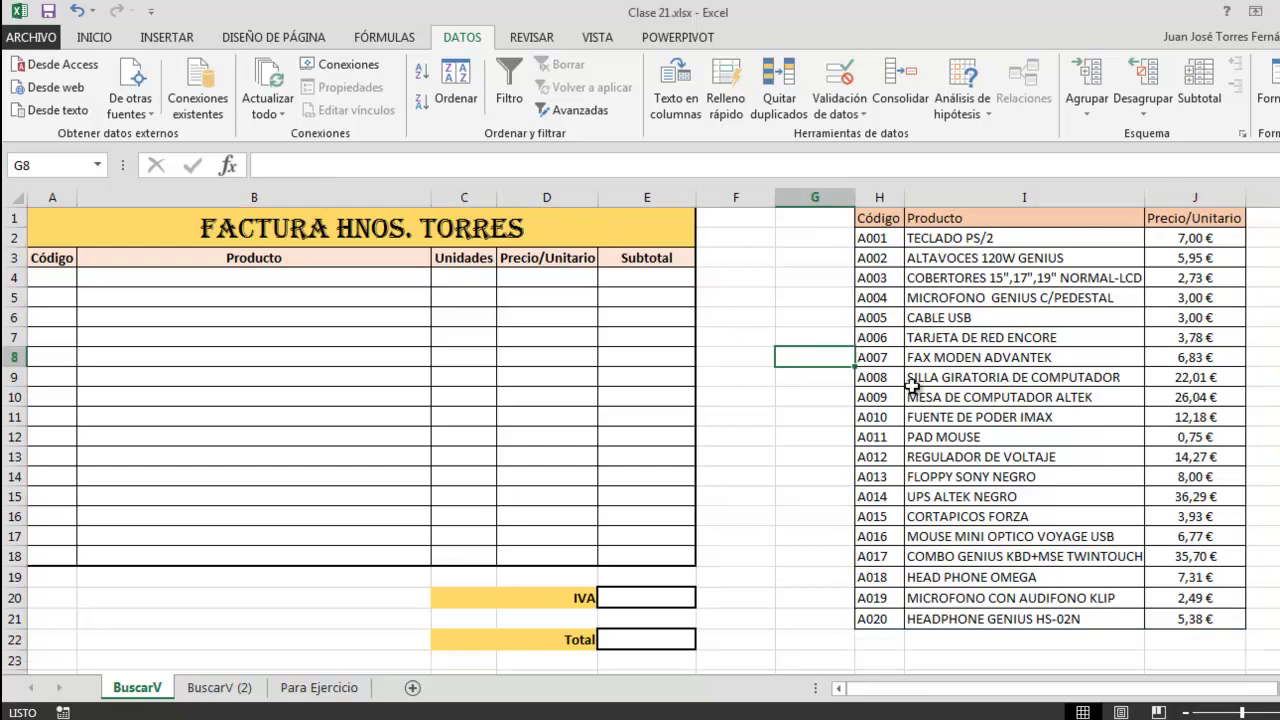
click(760, 317)
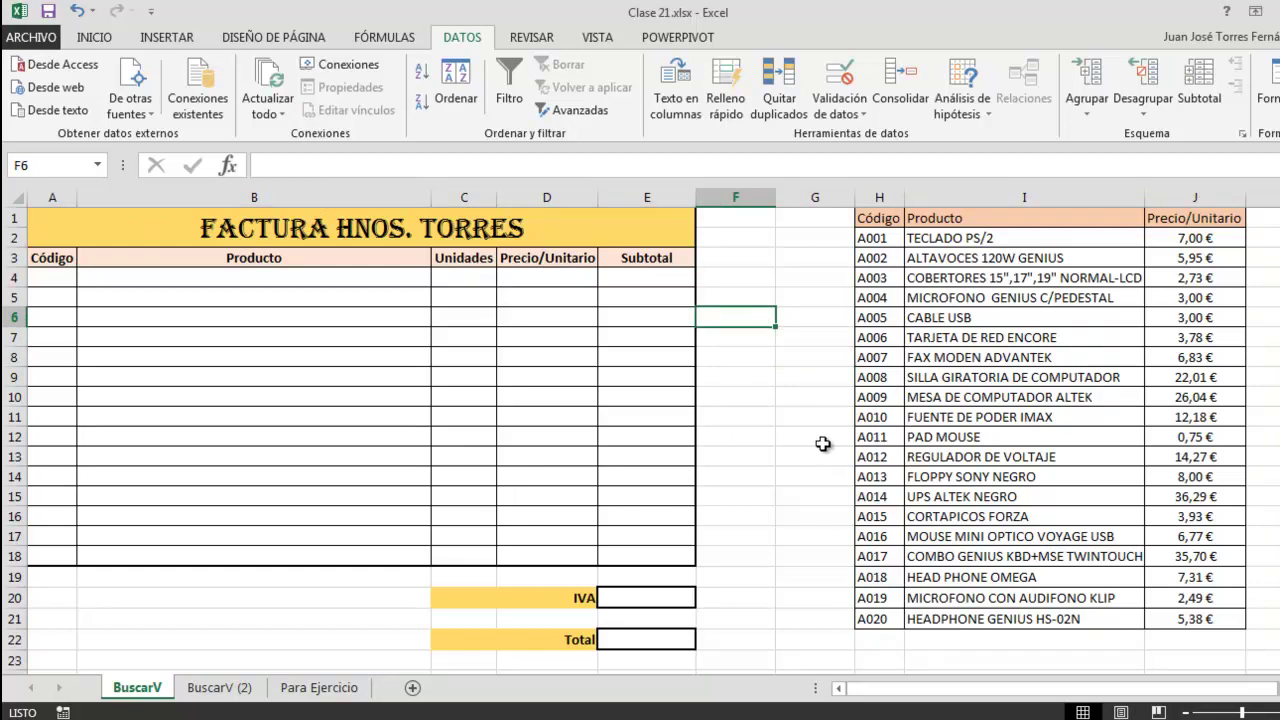
click(62, 281)
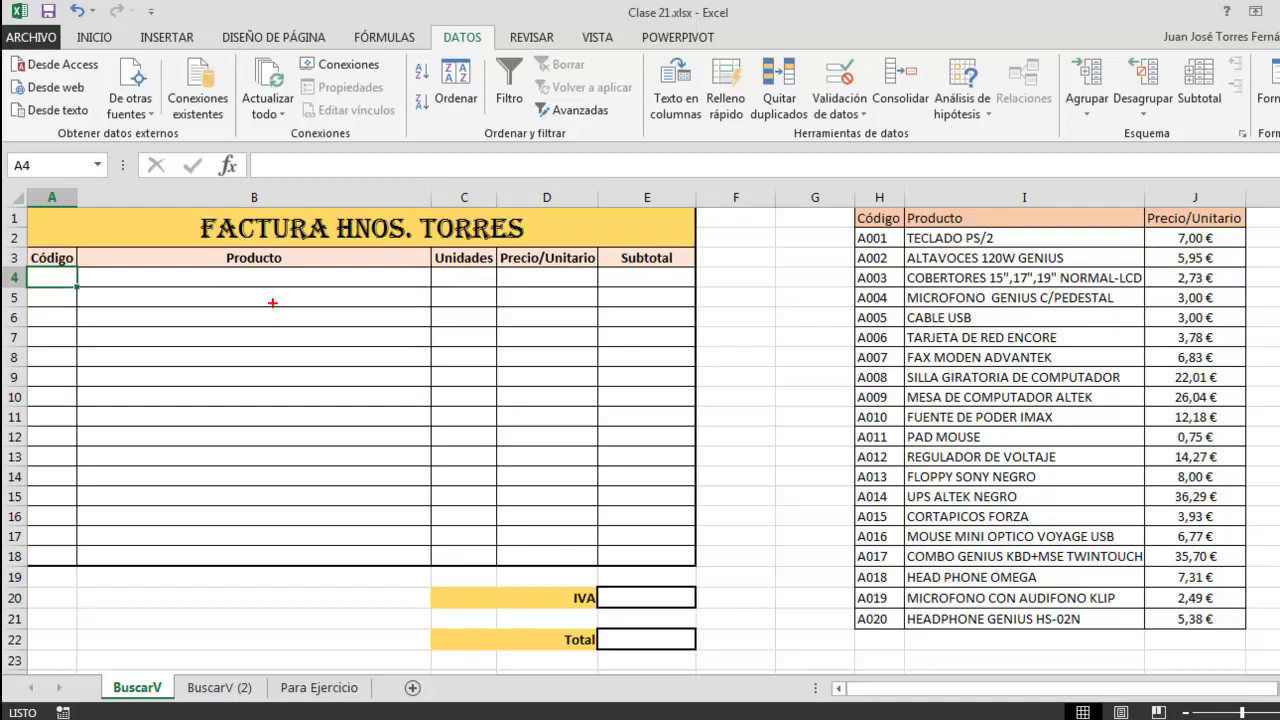
drag(245, 250, 245, 190)
drag(568, 246, 580, 210)
mouse_move(851, 203)
mouse_down()
mouse_move(889, 262)
mouse_move(1249, 563)
mouse_move(1251, 654)
mouse_move(1251, 632)
mouse_up()
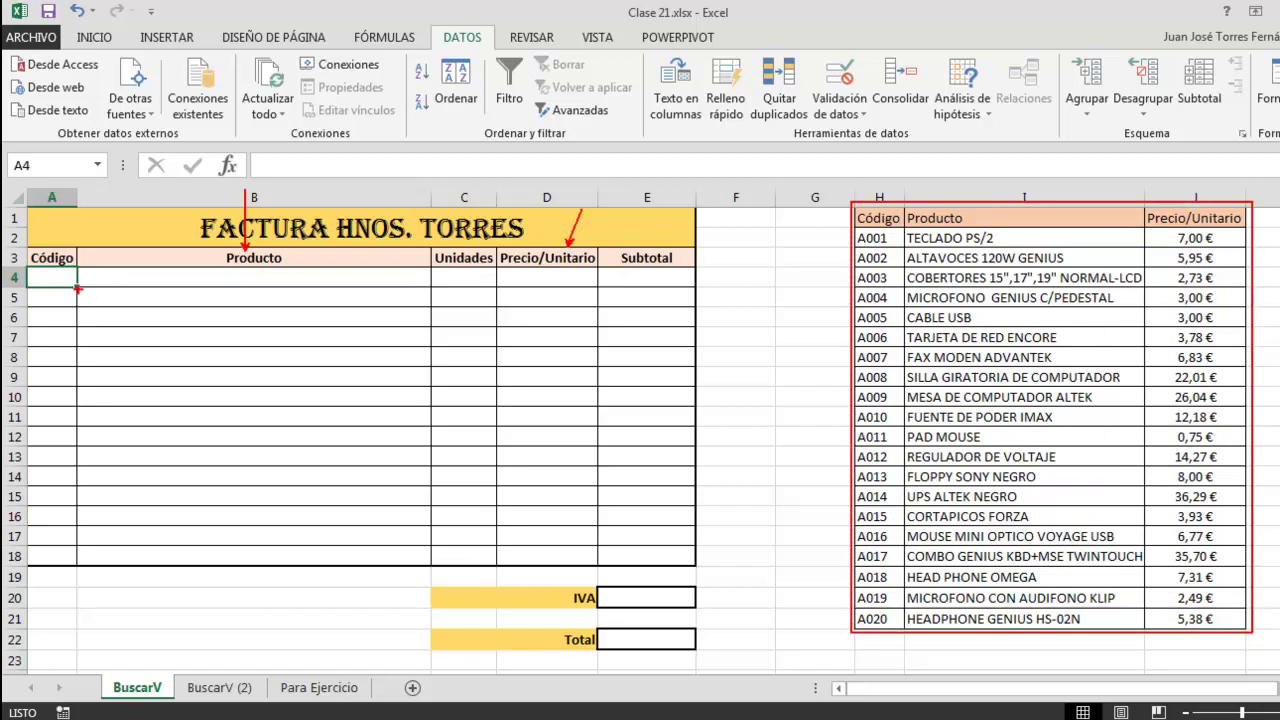
key(Escape)
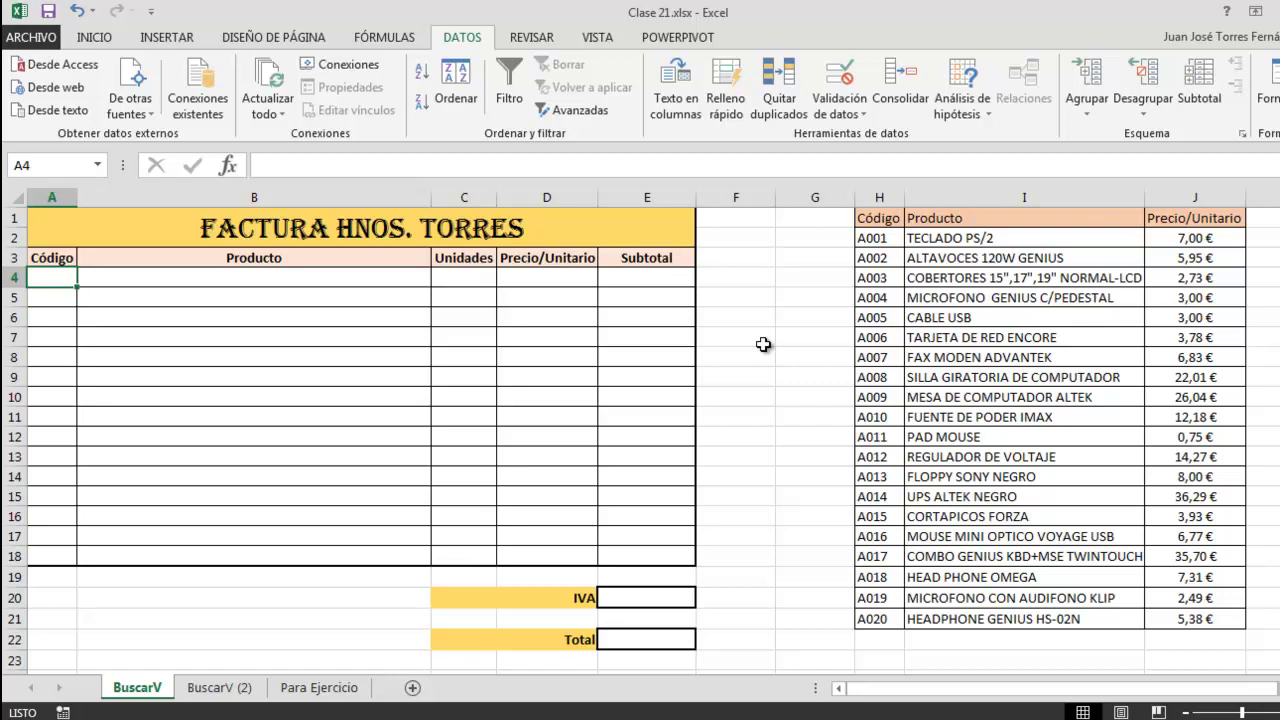
key(ctrl+2)
mouse_move(847, 203)
mouse_down()
mouse_move(950, 246)
mouse_move(1262, 608)
mouse_move(1266, 640)
mouse_move(1256, 637)
mouse_up()
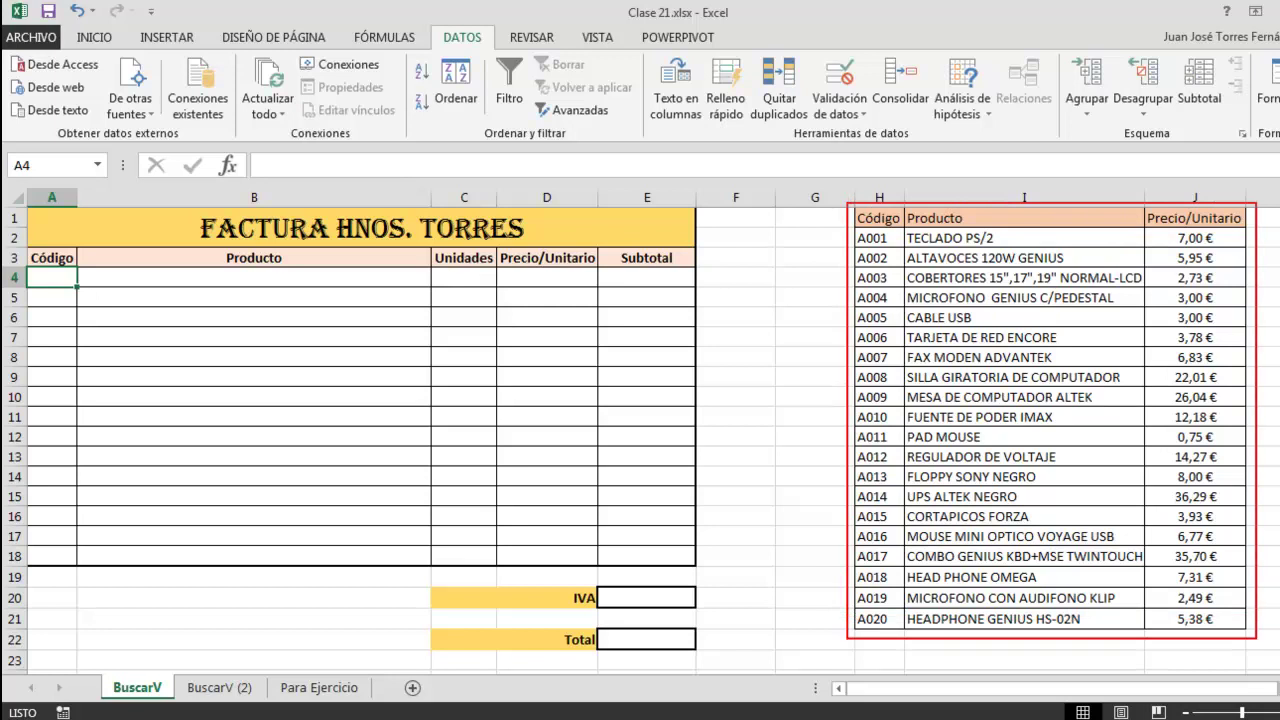
drag(866, 181, 890, 210)
drag(1001, 179, 1043, 211)
drag(1179, 185, 1216, 211)
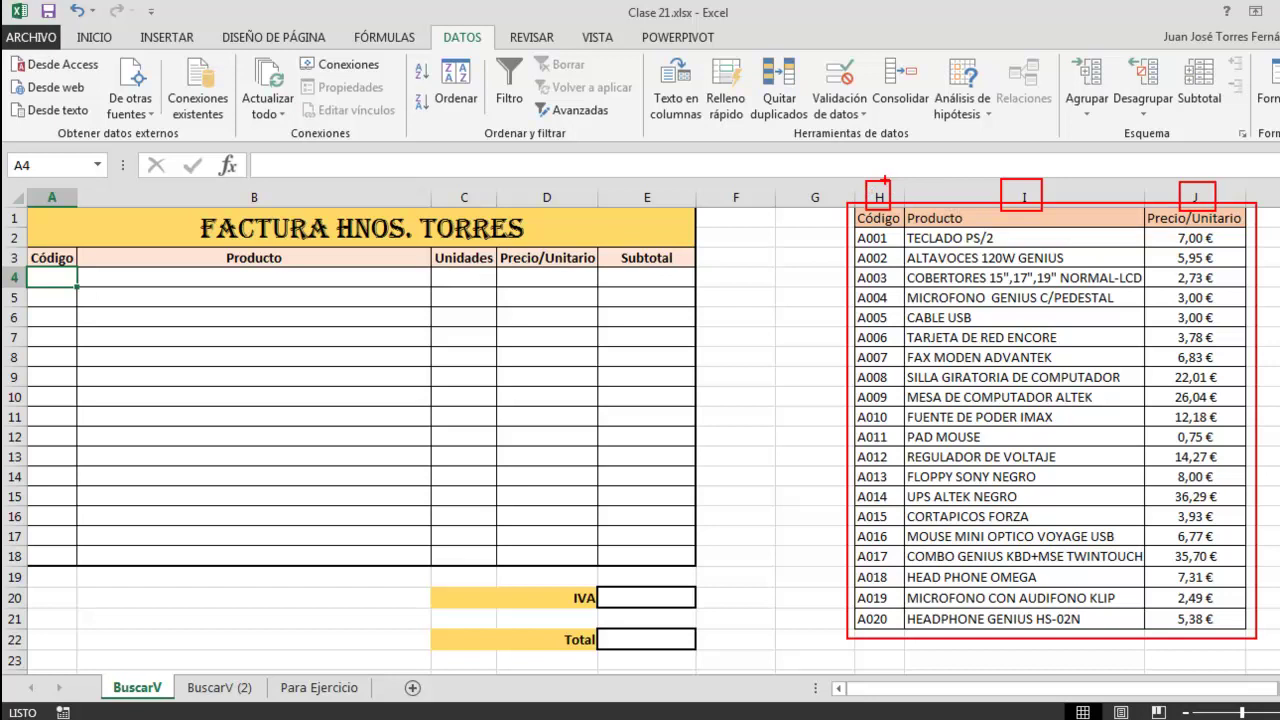
drag(878, 173, 876, 145)
drag(1017, 147, 1018, 170)
drag(1201, 170, 1201, 141)
mouse_move(18, 183)
mouse_down()
mouse_move(282, 214)
mouse_move(836, 209)
mouse_up()
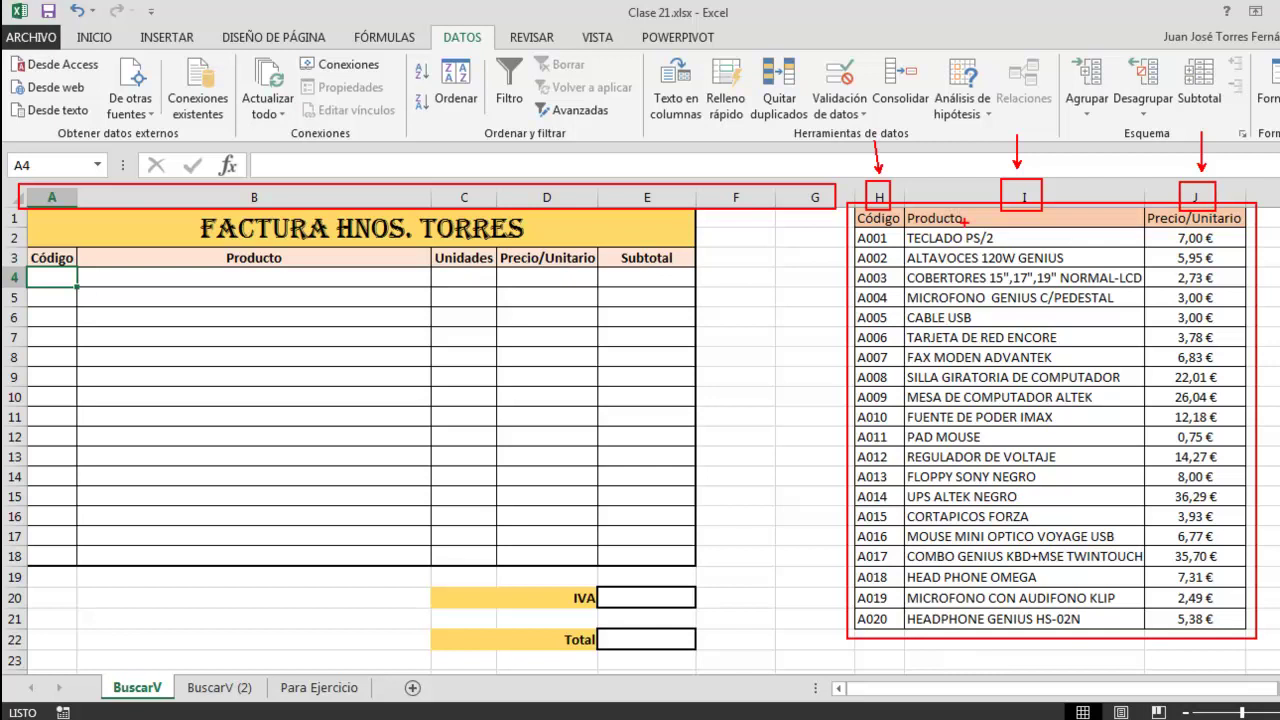
drag(63, 283, 63, 373)
drag(905, 146, 906, 207)
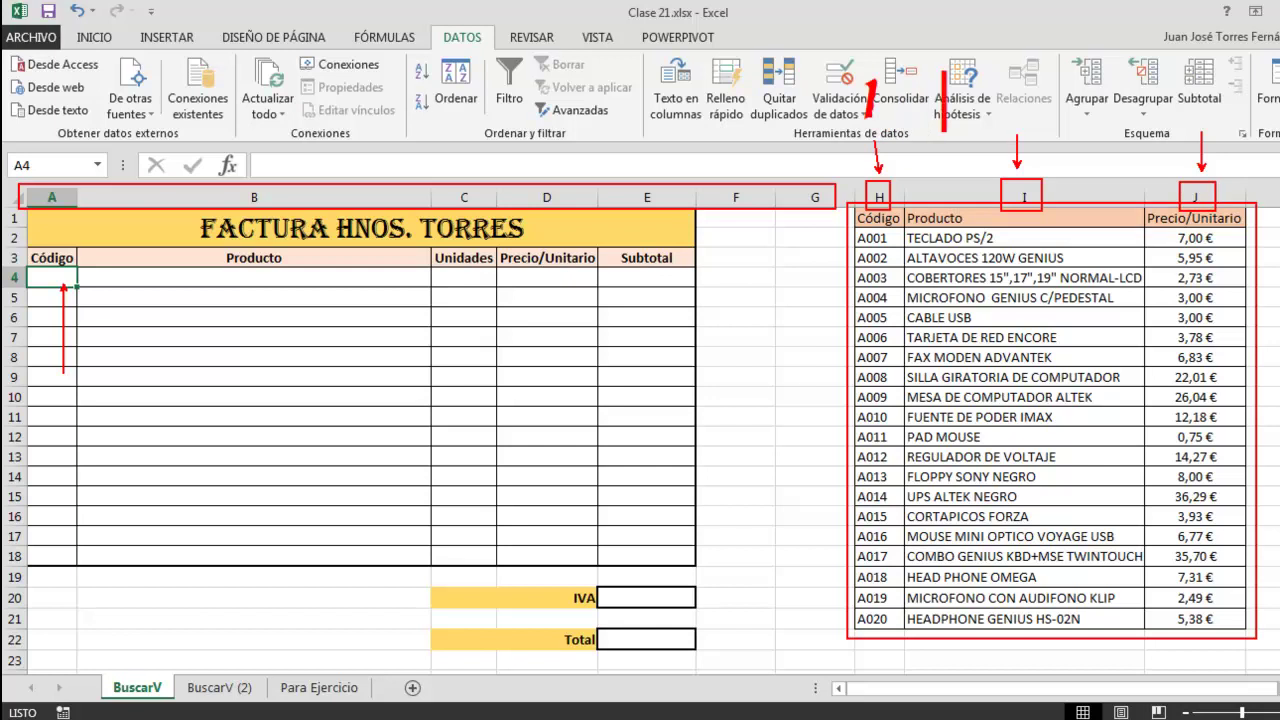
drag(1016, 86, 1040, 117)
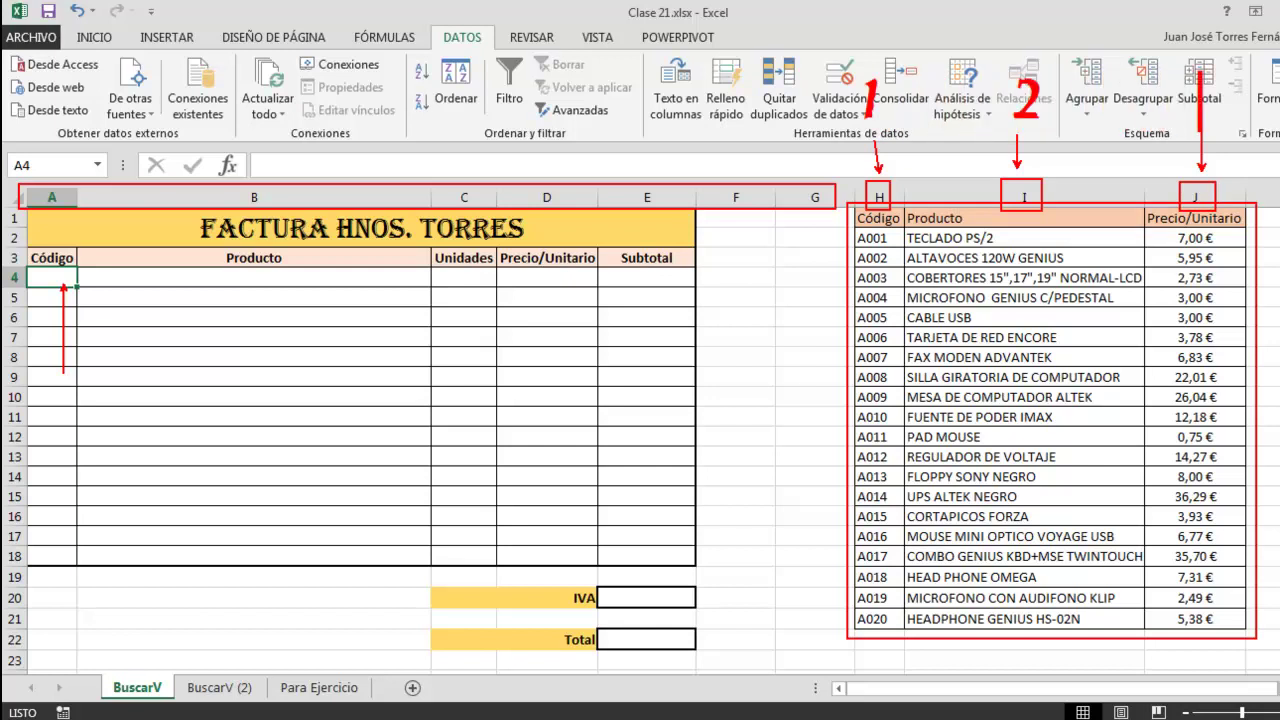
drag(1196, 84, 1198, 124)
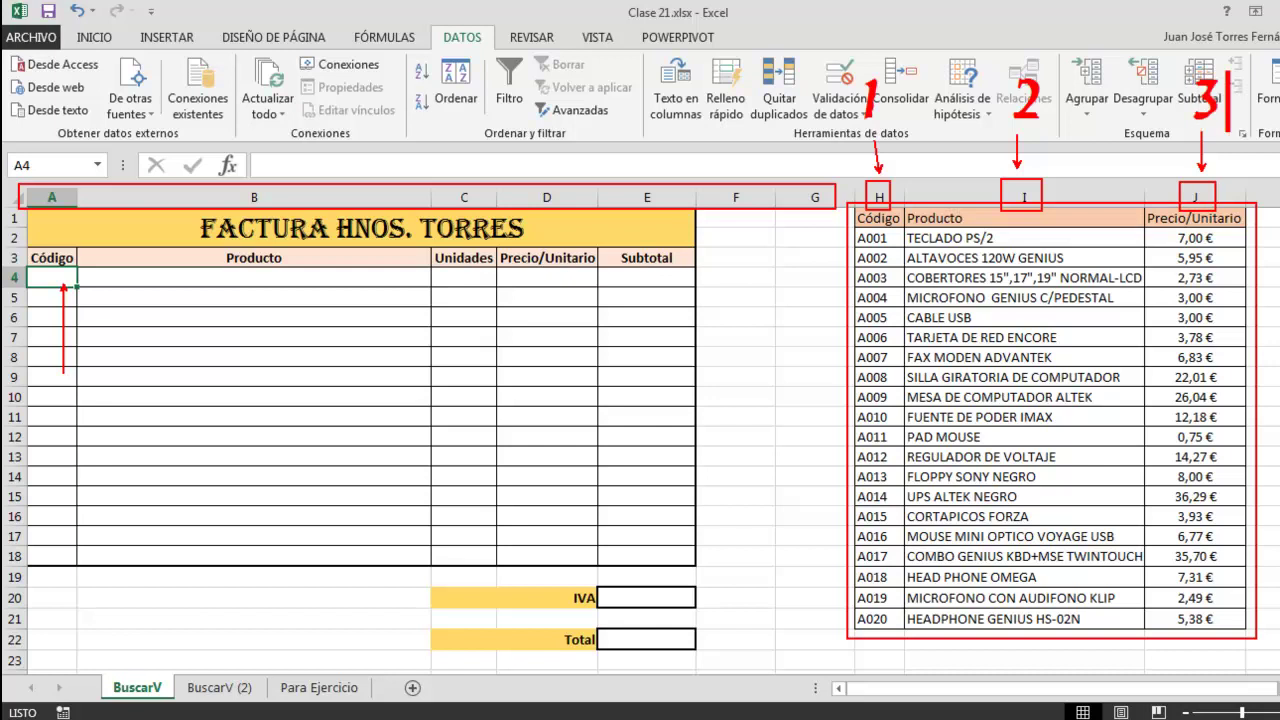
mouse_move(837, 67)
mouse_down()
mouse_move(955, 143)
mouse_move(1279, 133)
mouse_move(1235, 133)
mouse_up()
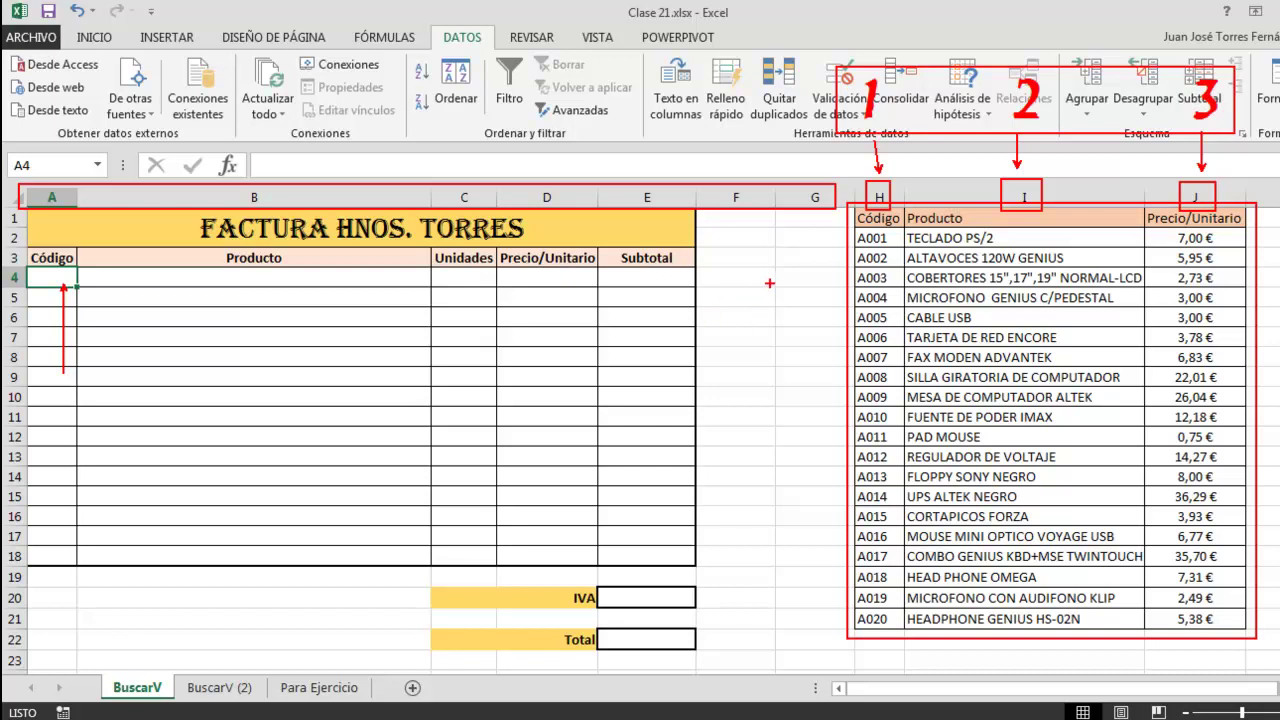
key(Escape)
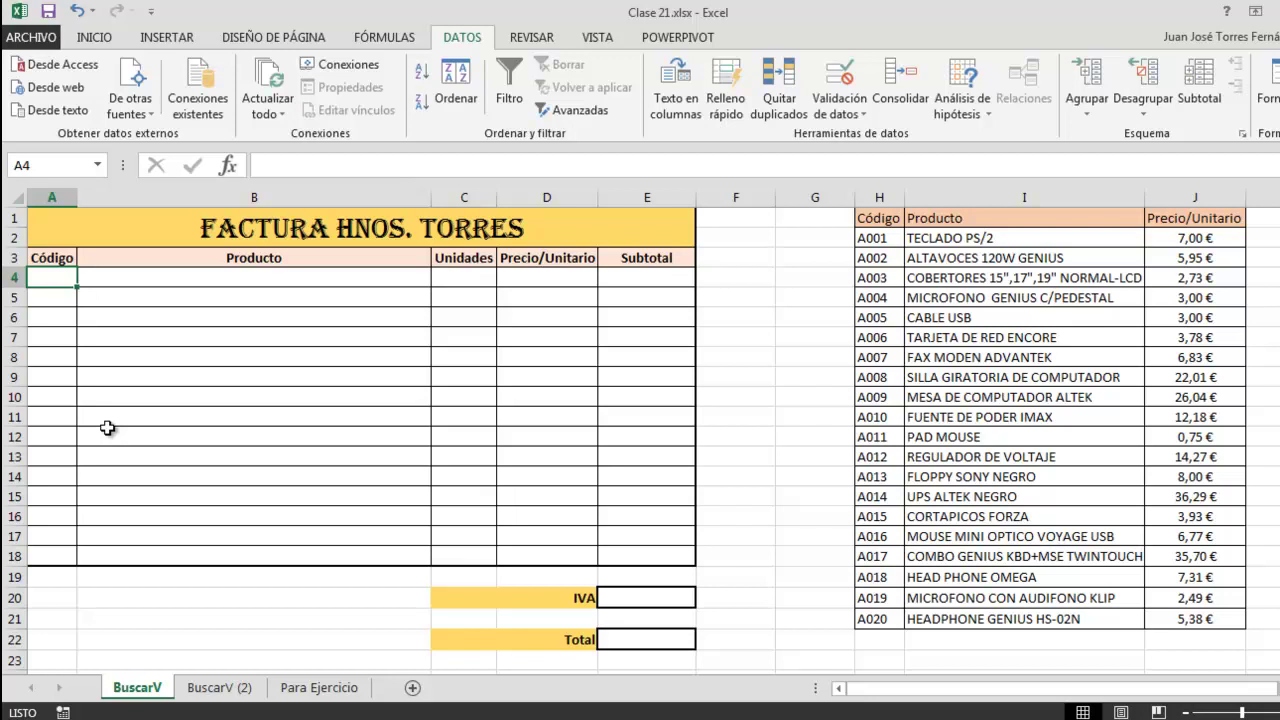
click(284, 420)
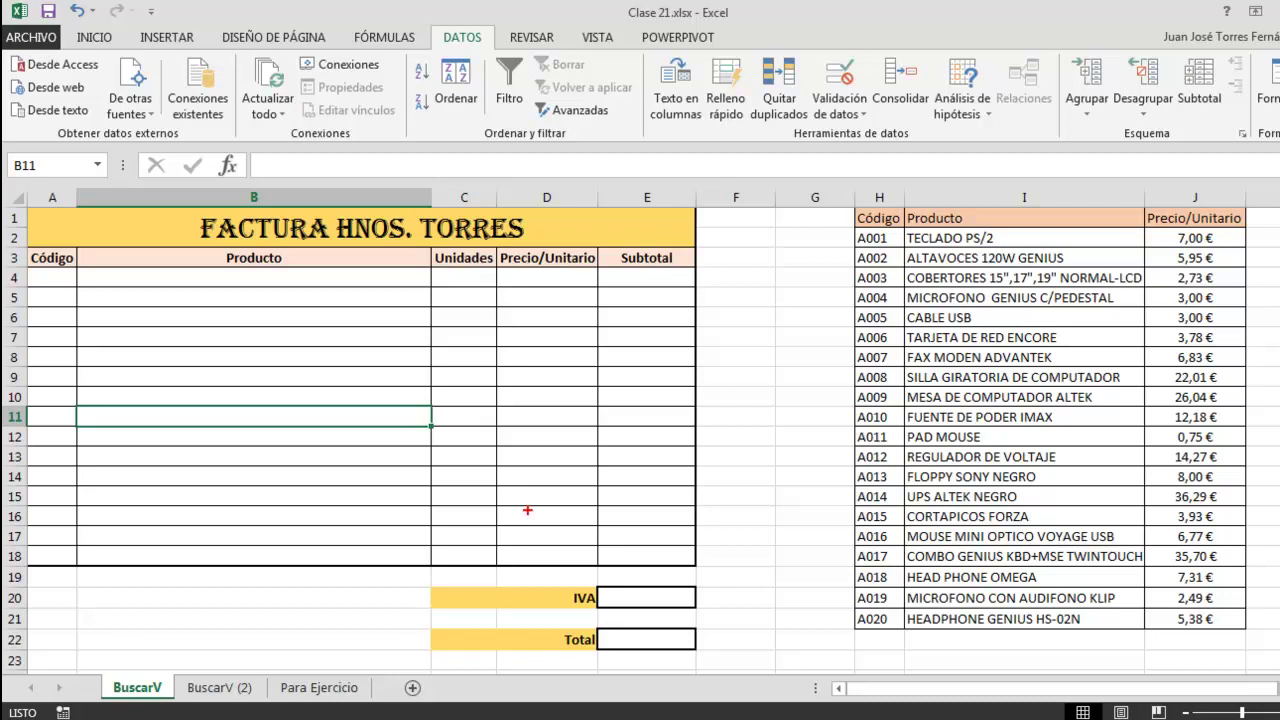
drag(220, 237, 292, 273)
drag(494, 236, 602, 270)
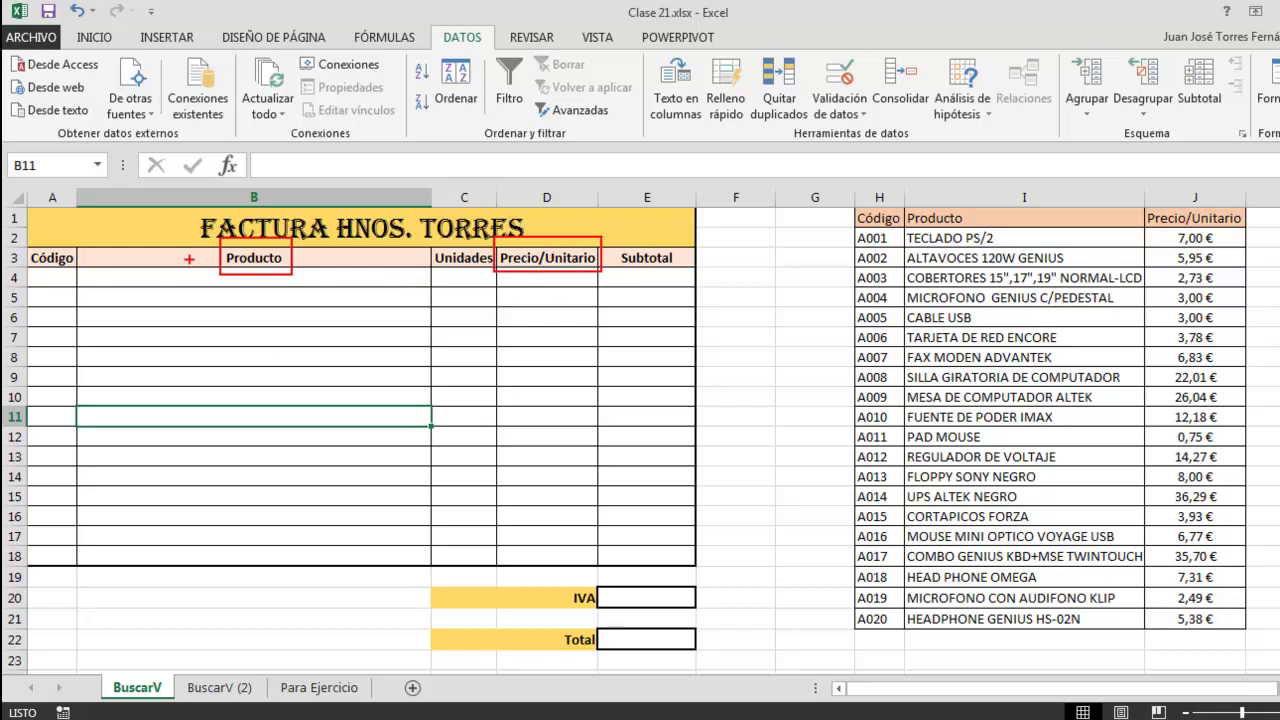
drag(42, 248, 42, 206)
mouse_move(31, 270)
mouse_down()
mouse_move(70, 284)
mouse_move(72, 268)
mouse_up()
mouse_move(76, 268)
mouse_down()
mouse_move(122, 286)
mouse_move(430, 286)
mouse_up()
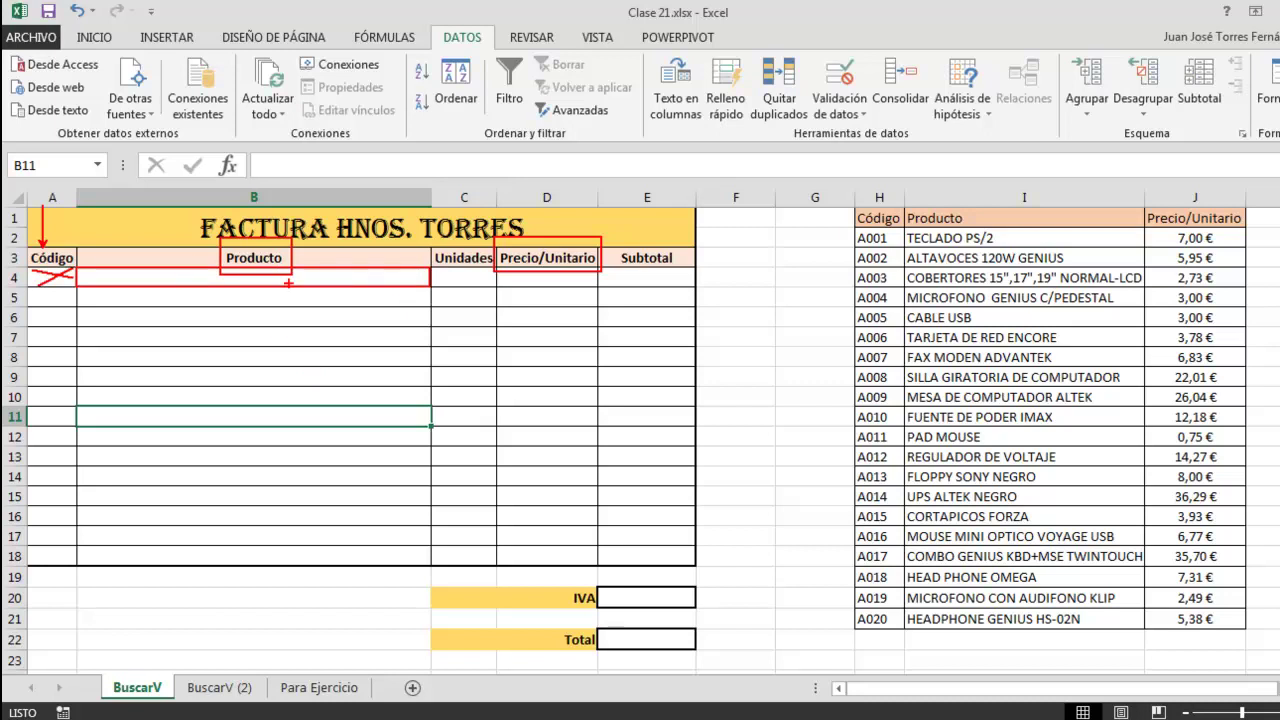
drag(499, 267, 597, 287)
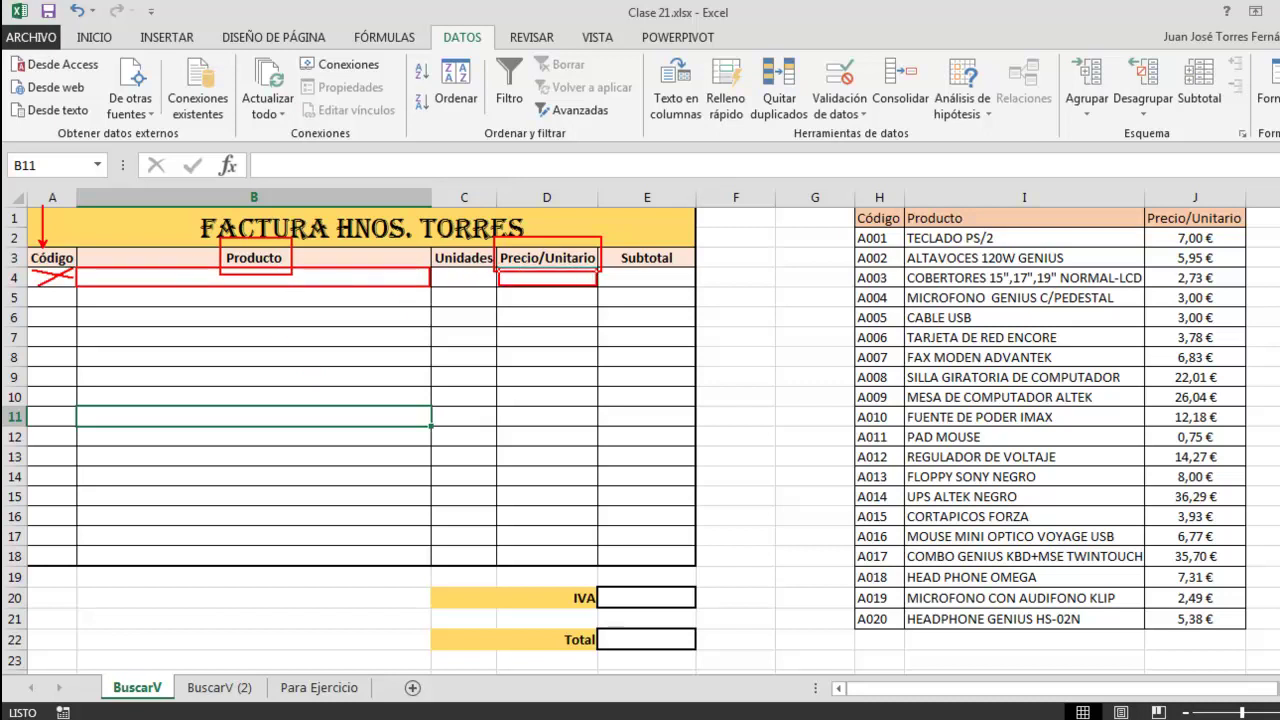
key(Escape)
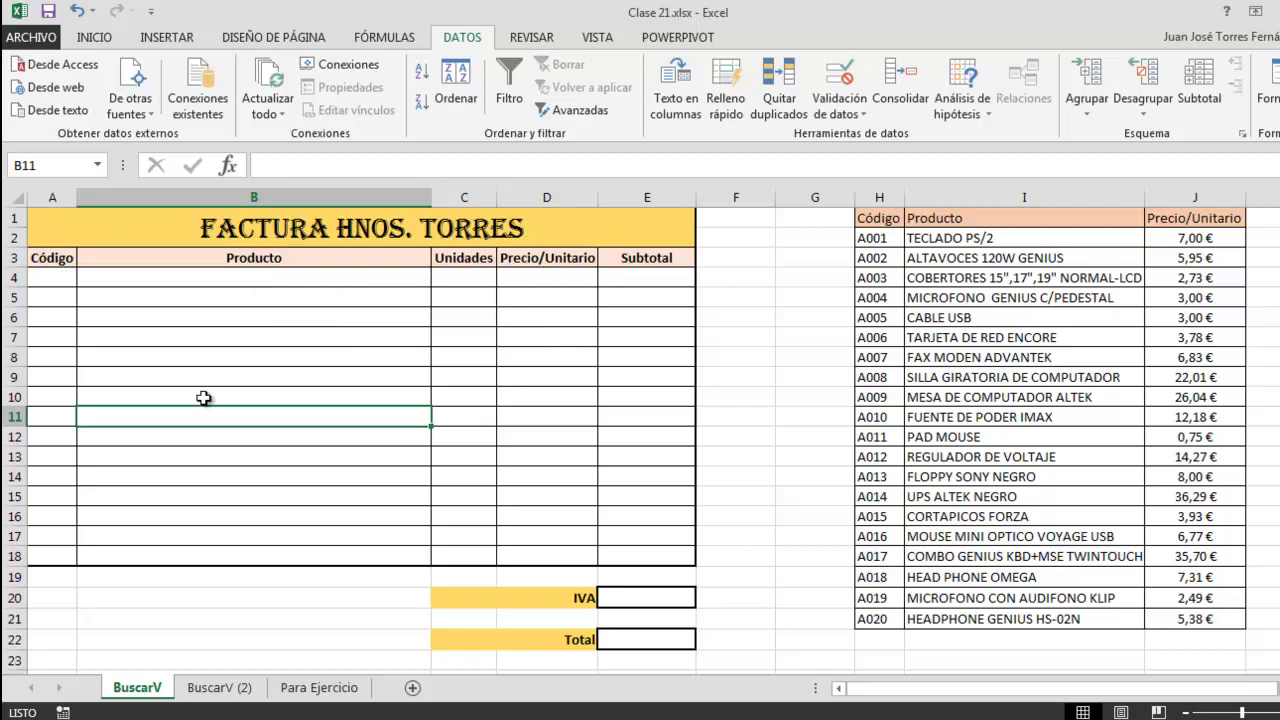
click(51, 277)
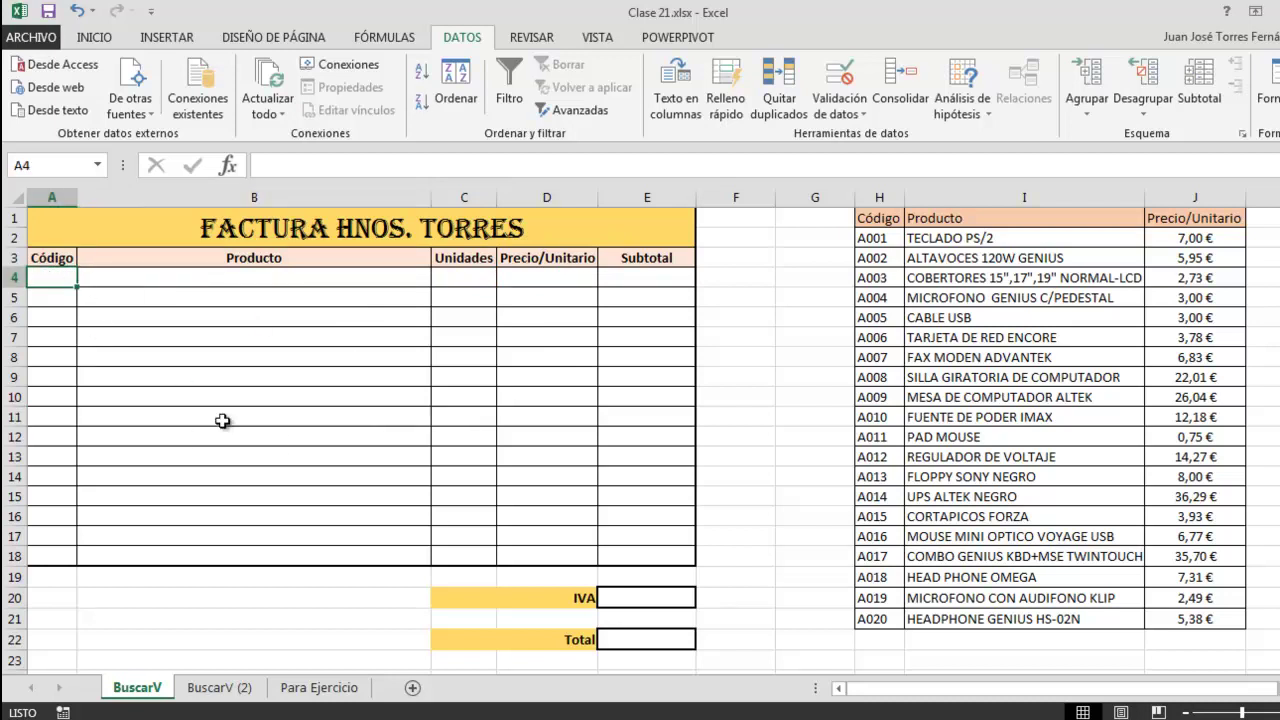
Start a BUSCARV formula in cell B4, the first row of the invoice's Producto column
click(100, 277)
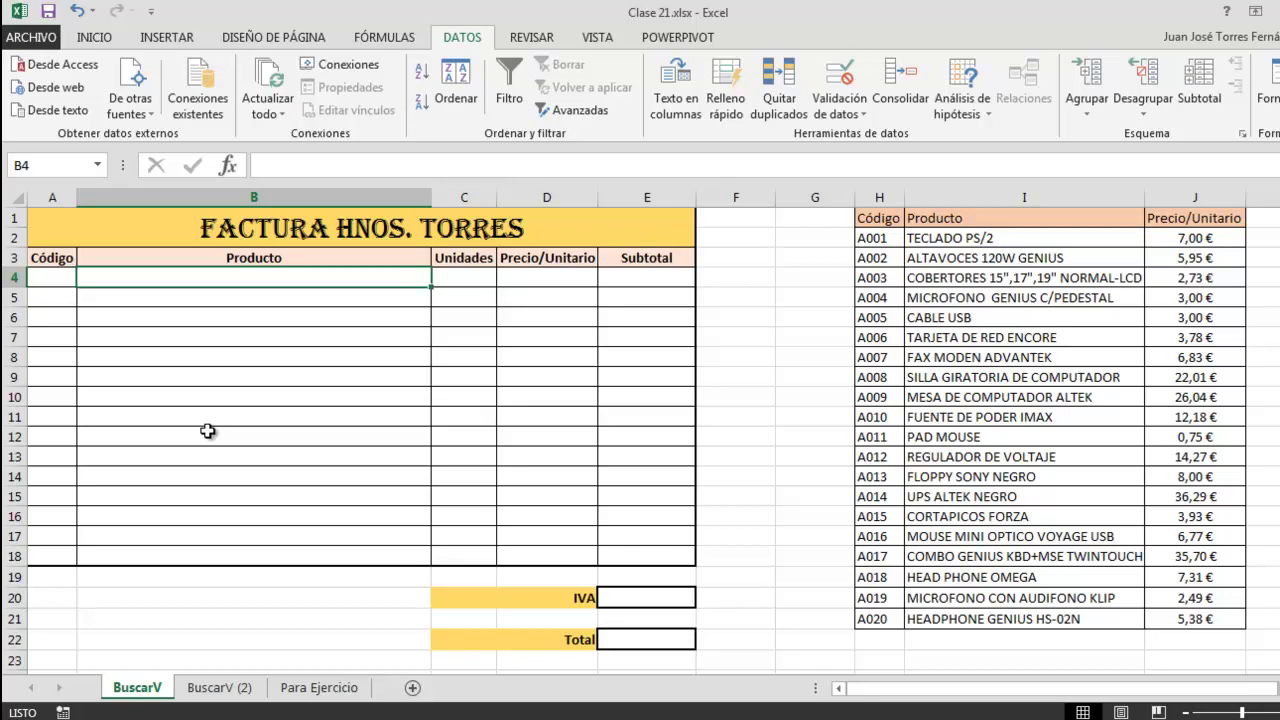
text(=)
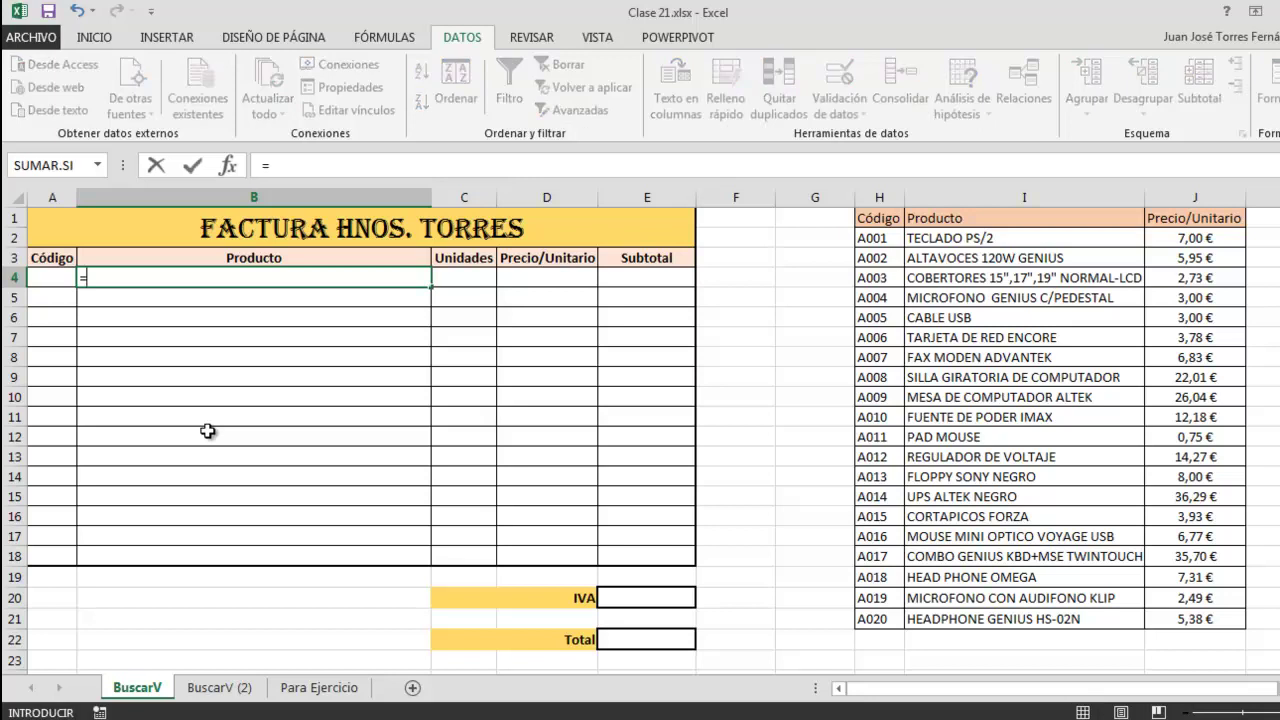
text(BU)
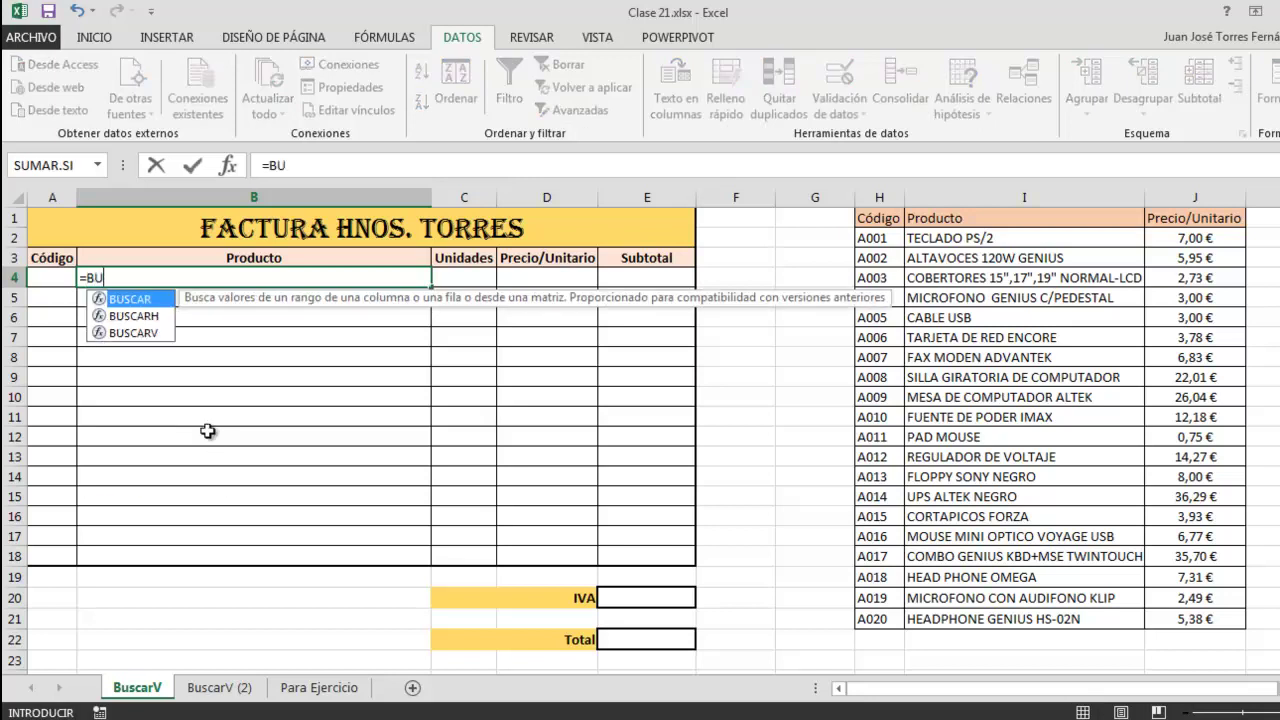
text(SCARV)
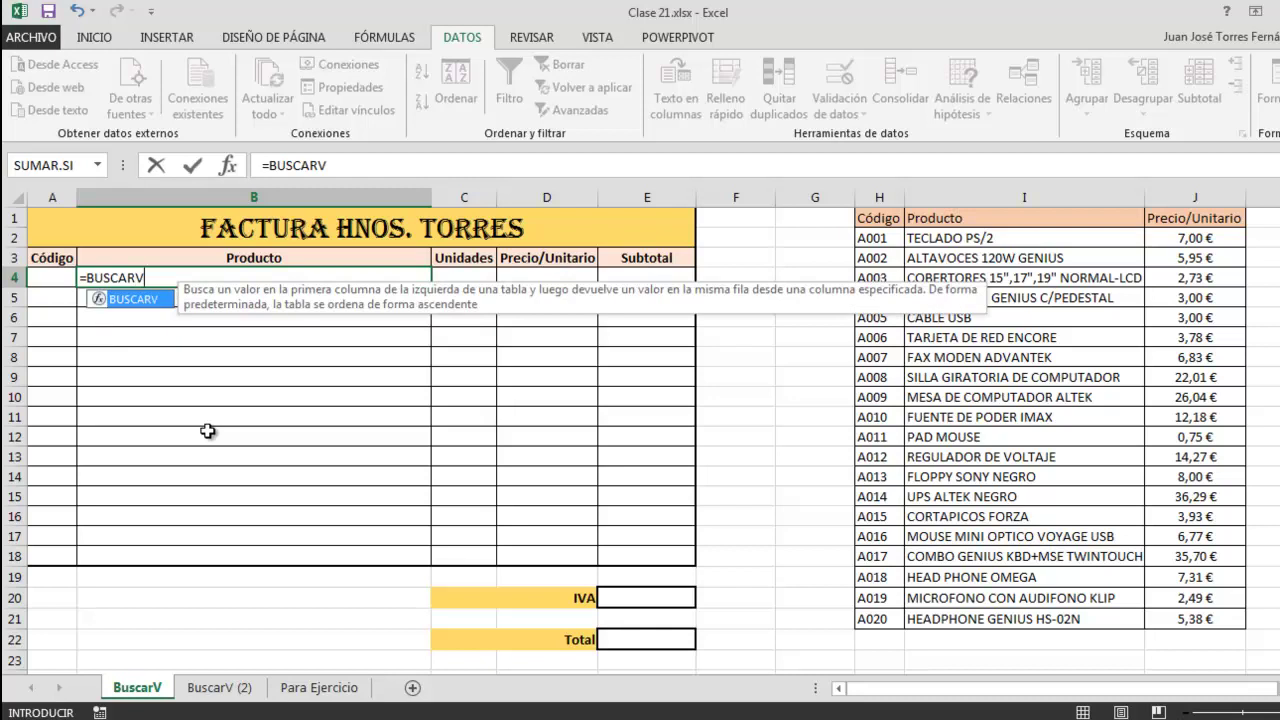
text(()
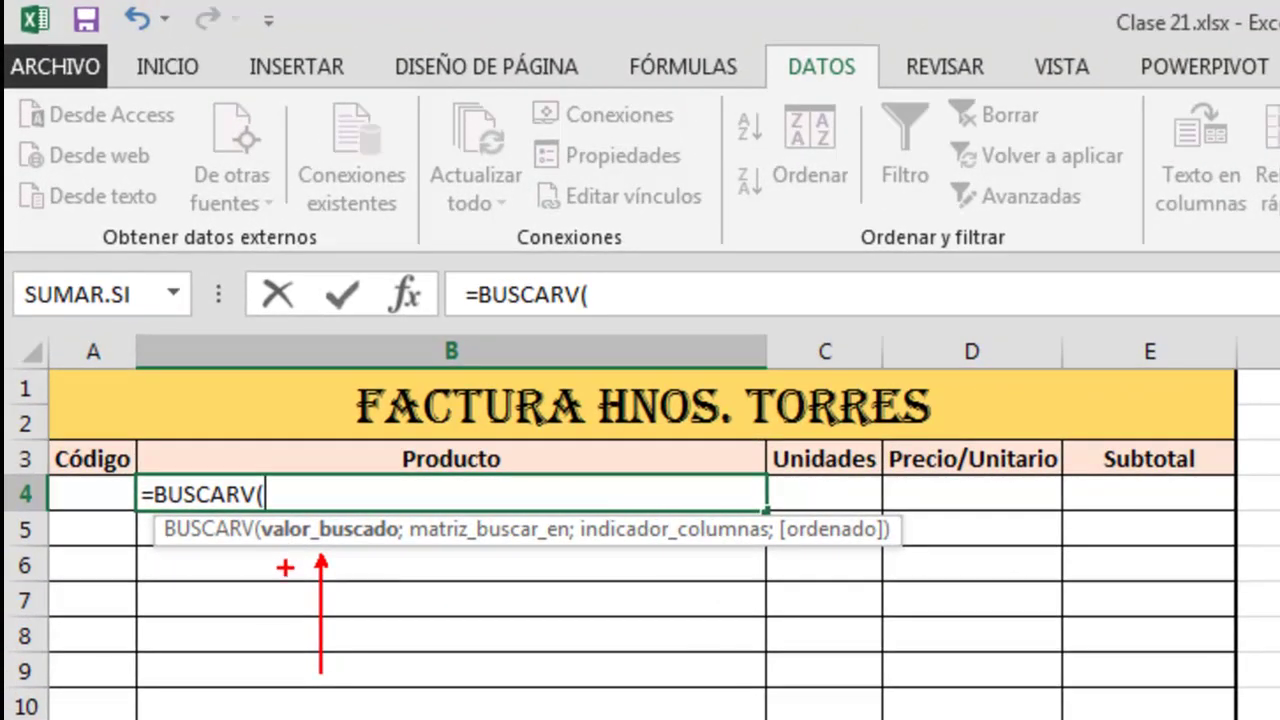
mouse_move(285, 545)
mouse_down()
mouse_move(367, 668)
mouse_move(366, 692)
mouse_up()
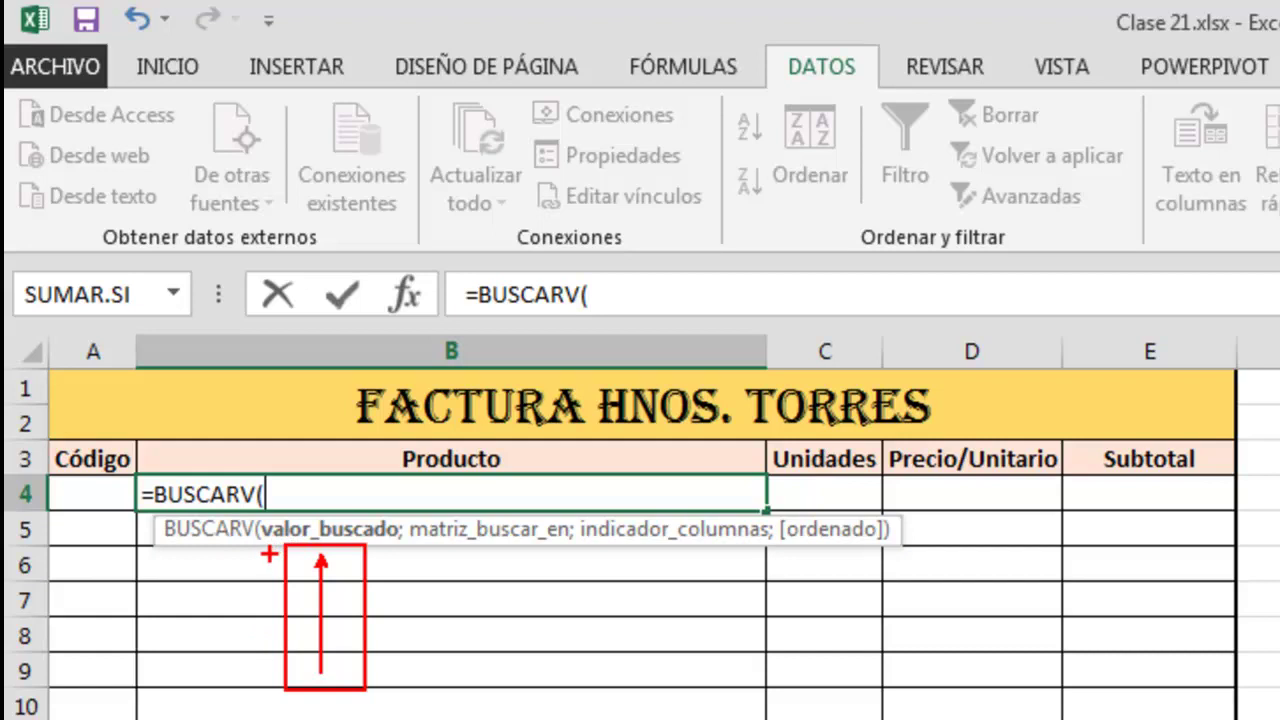
drag(268, 543, 408, 543)
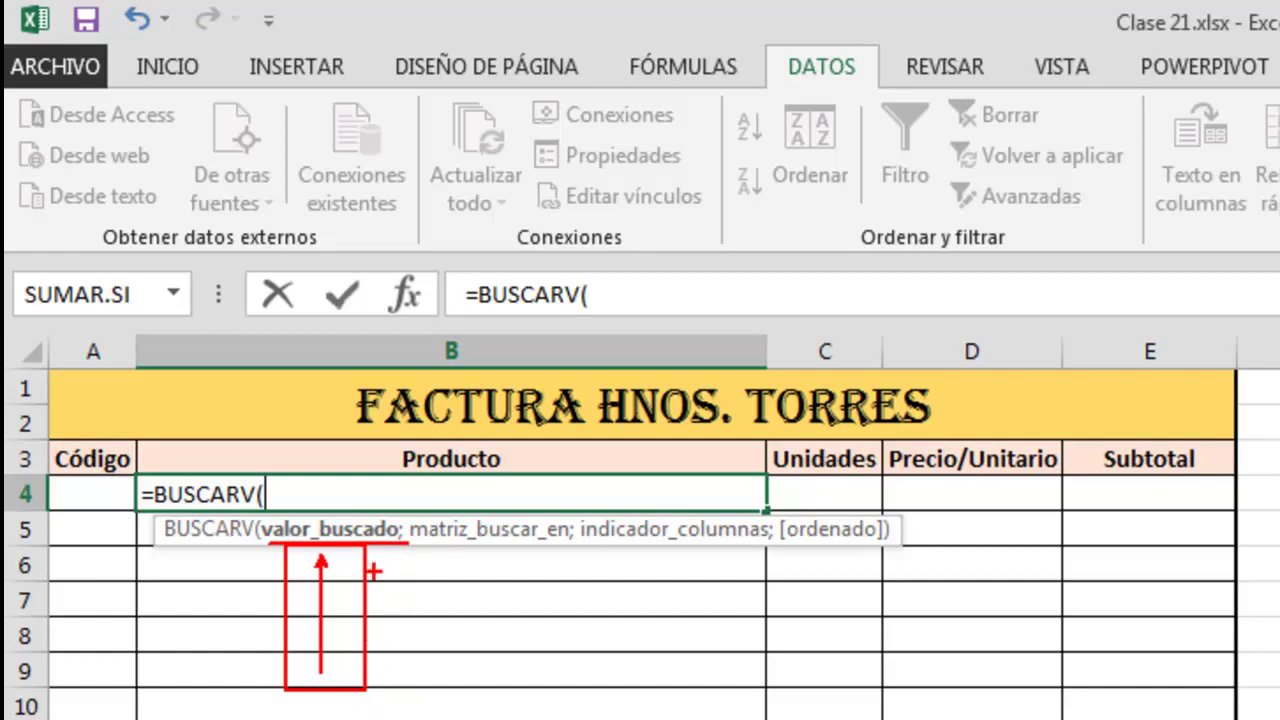
key(Escape)
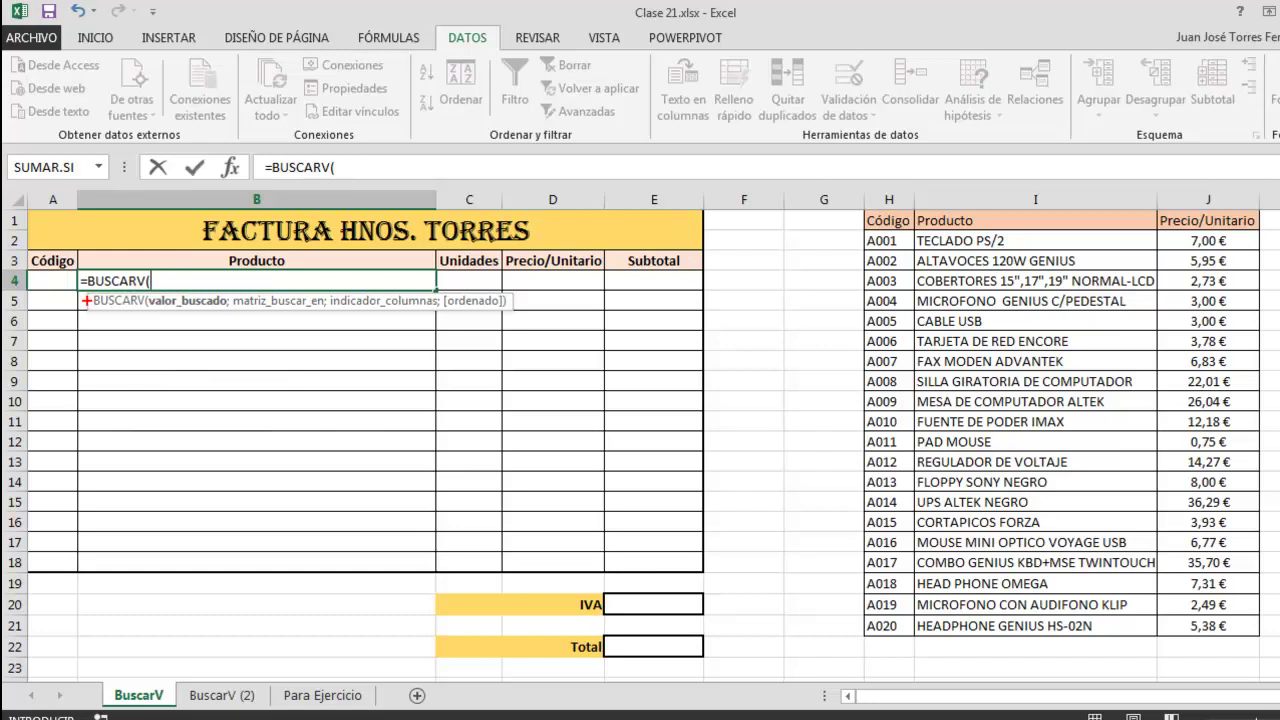
drag(41, 283, 75, 365)
drag(25, 271, 77, 291)
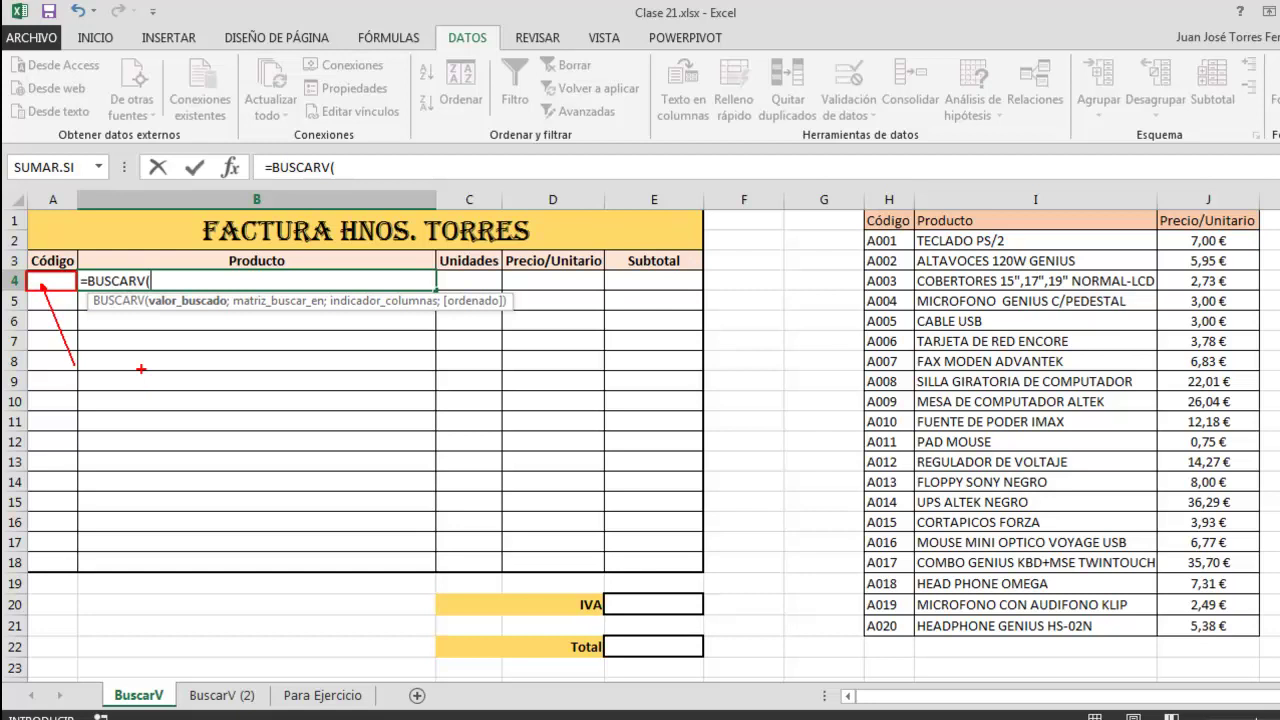
key(Escape)
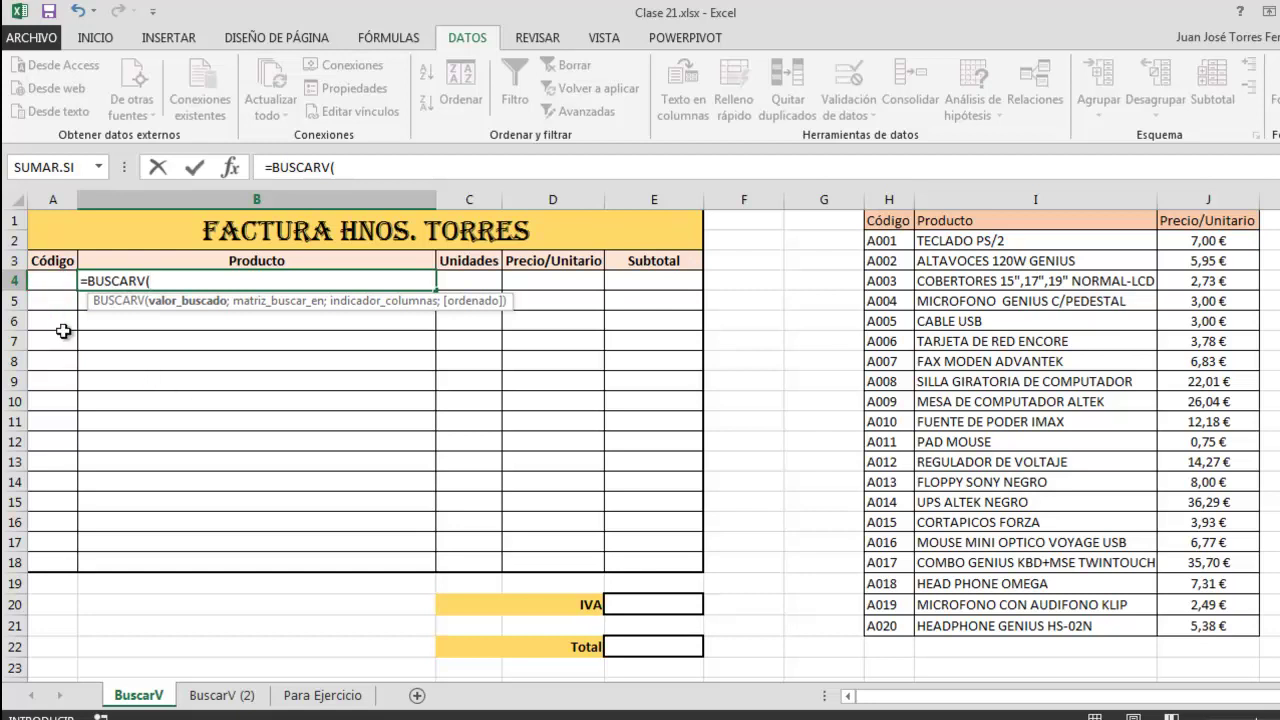
Use the invoice code cell A4 as the BUSCARV lookup value and proceed to the matriz_buscar_en argument
click(48, 281)
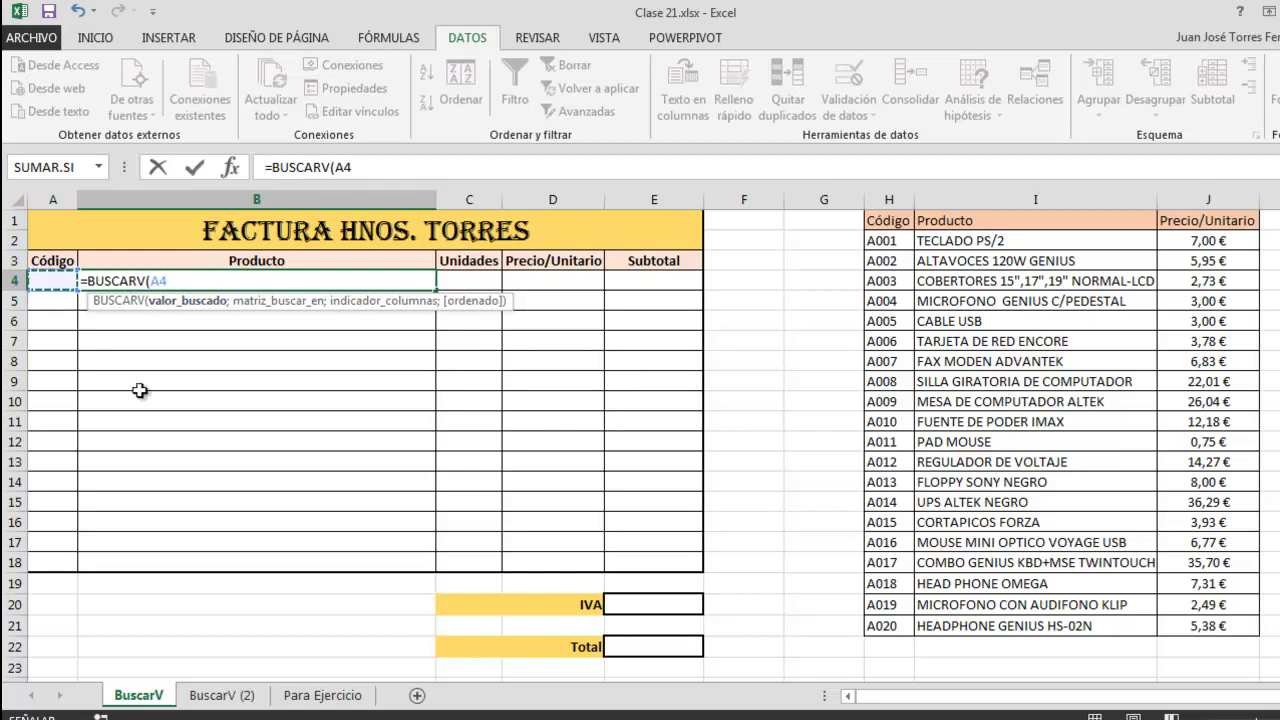
text(;)
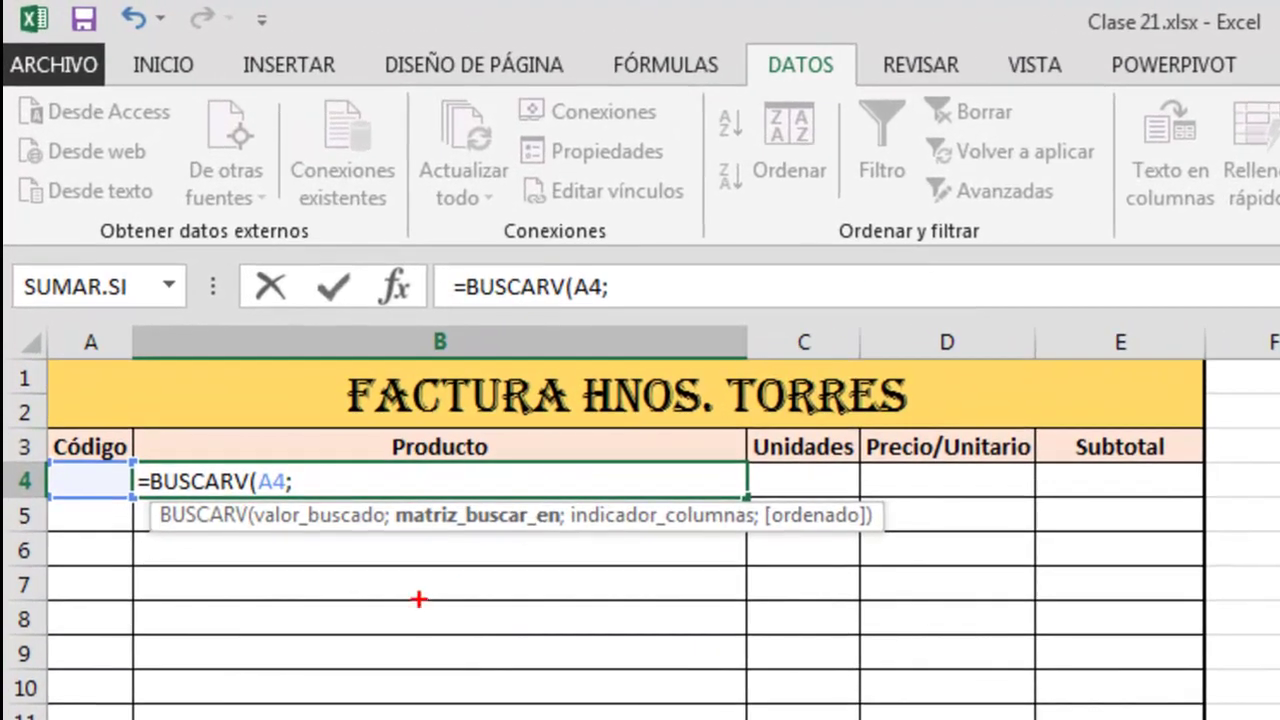
drag(404, 531, 484, 532)
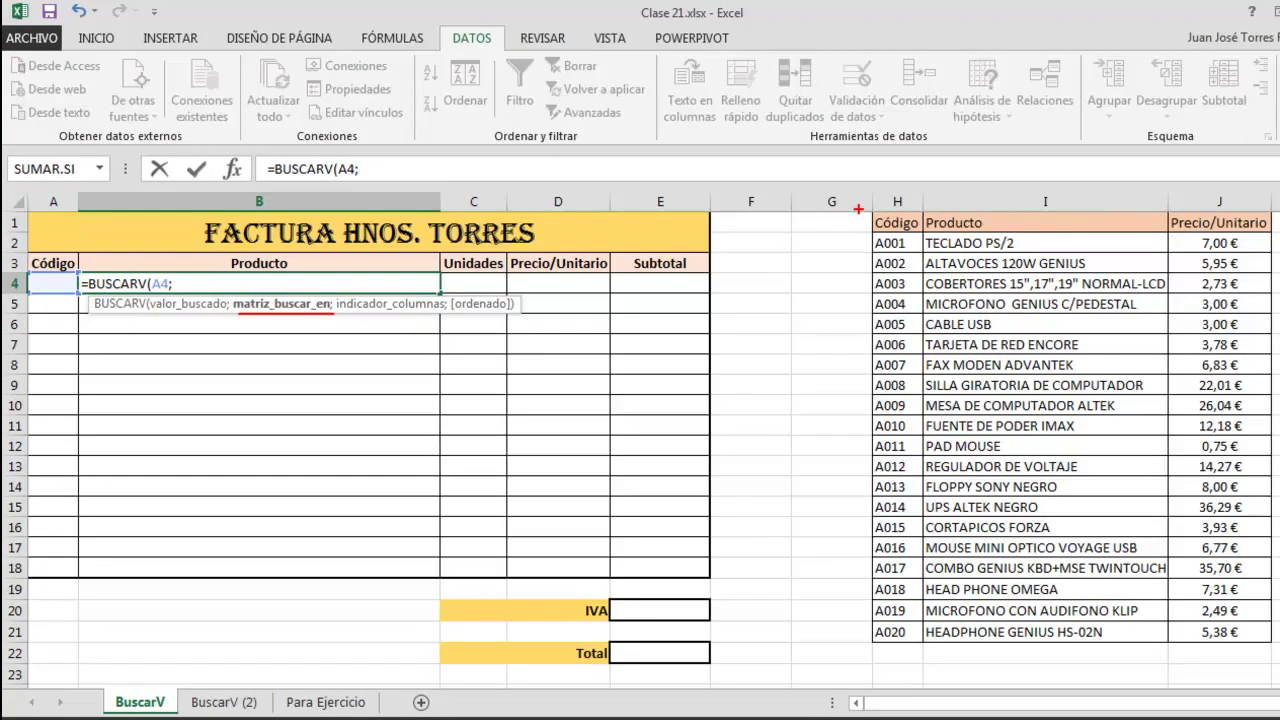
drag(860, 208, 1278, 655)
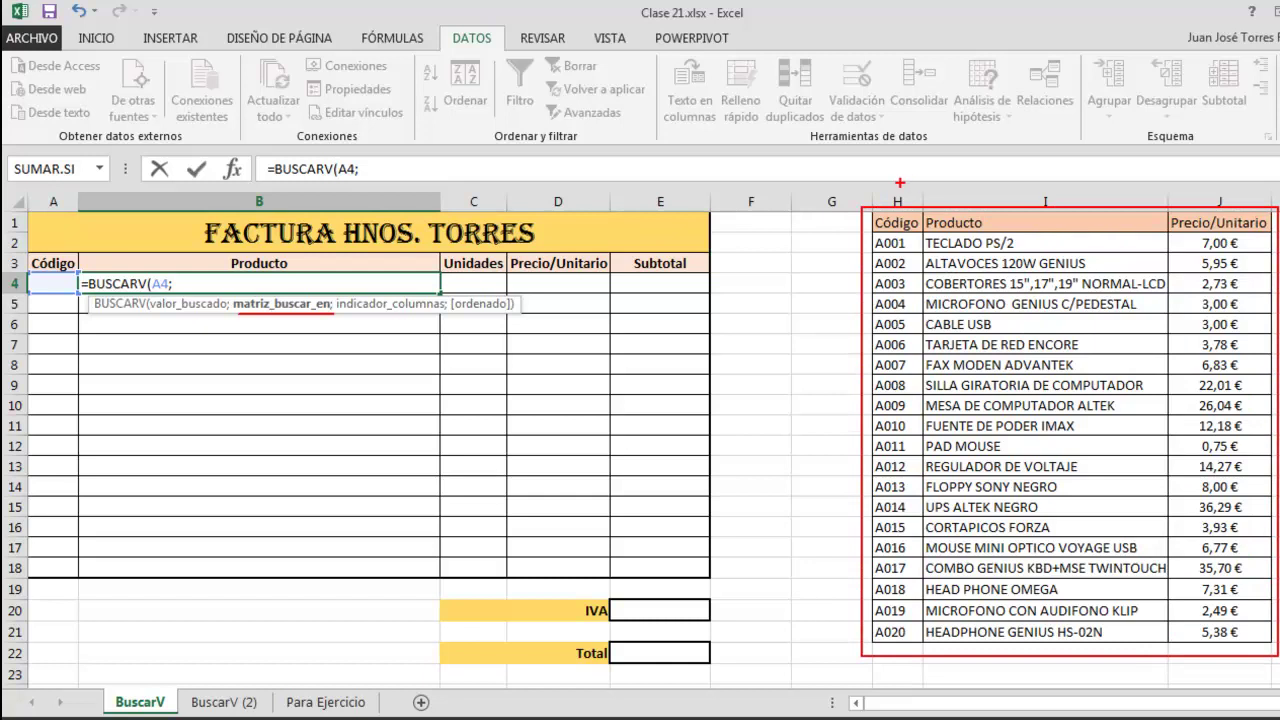
drag(902, 208, 900, 165)
drag(1056, 198, 1053, 151)
key(Escape)
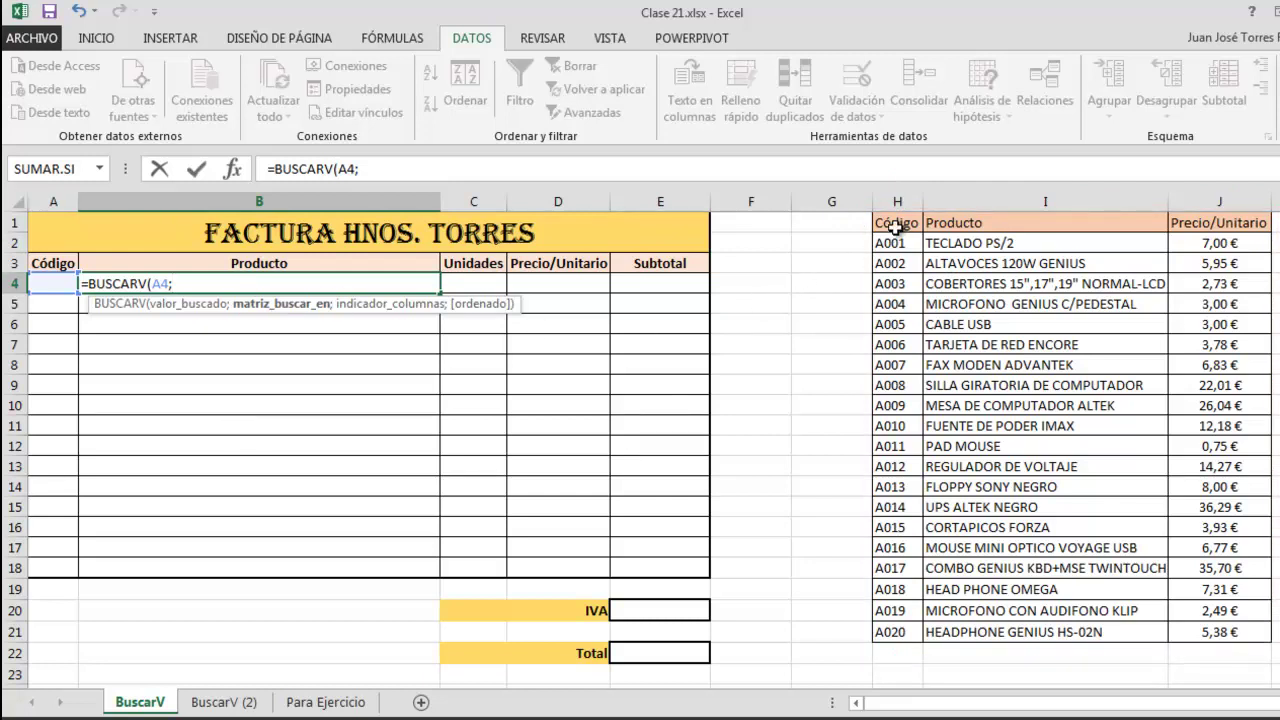
Select the price list range H1:J21 as matriz_buscar_en and proceed to the indicador_columnas argument
drag(900, 223, 1198, 636)
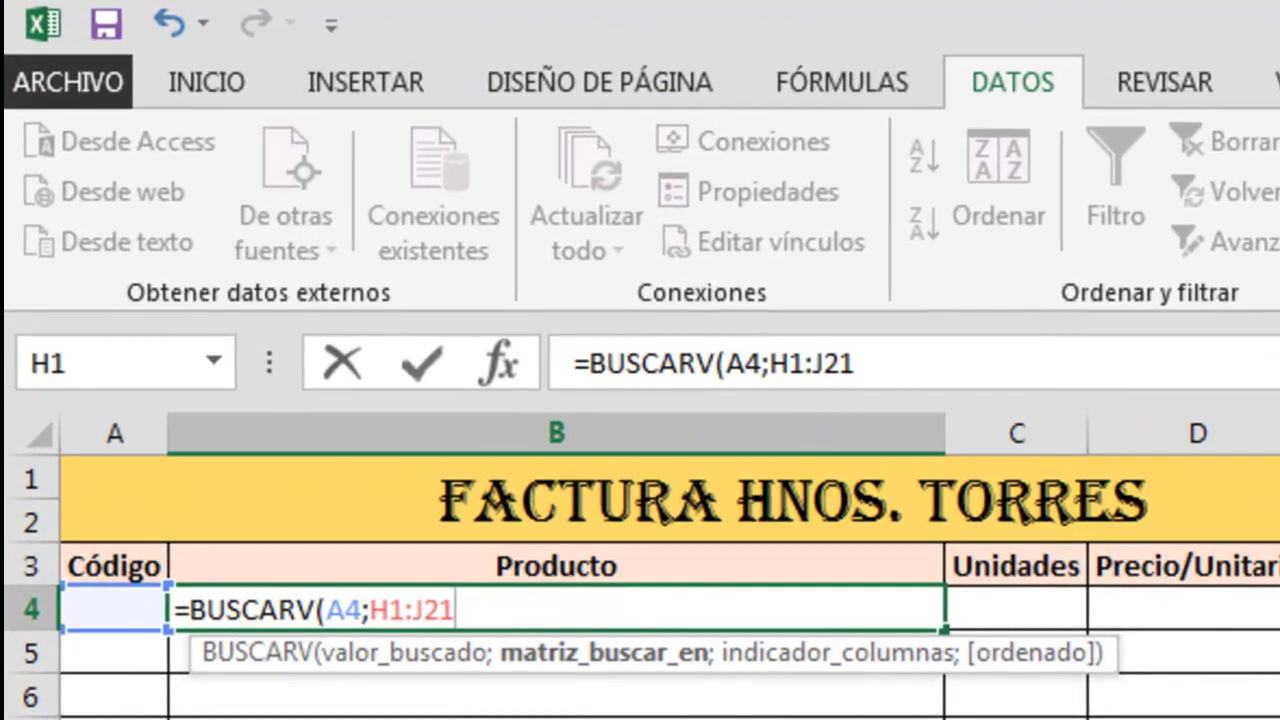
text(;)
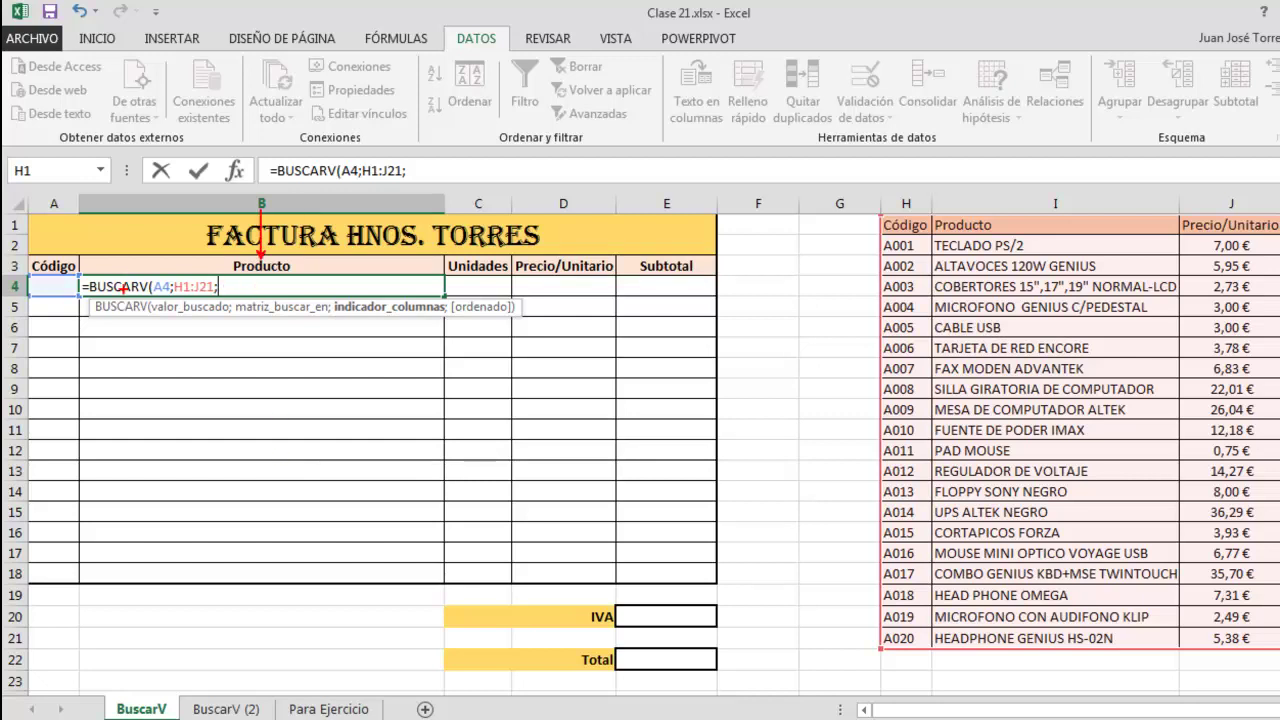
drag(49, 291, 43, 368)
drag(902, 132, 902, 210)
drag(1045, 138, 1045, 207)
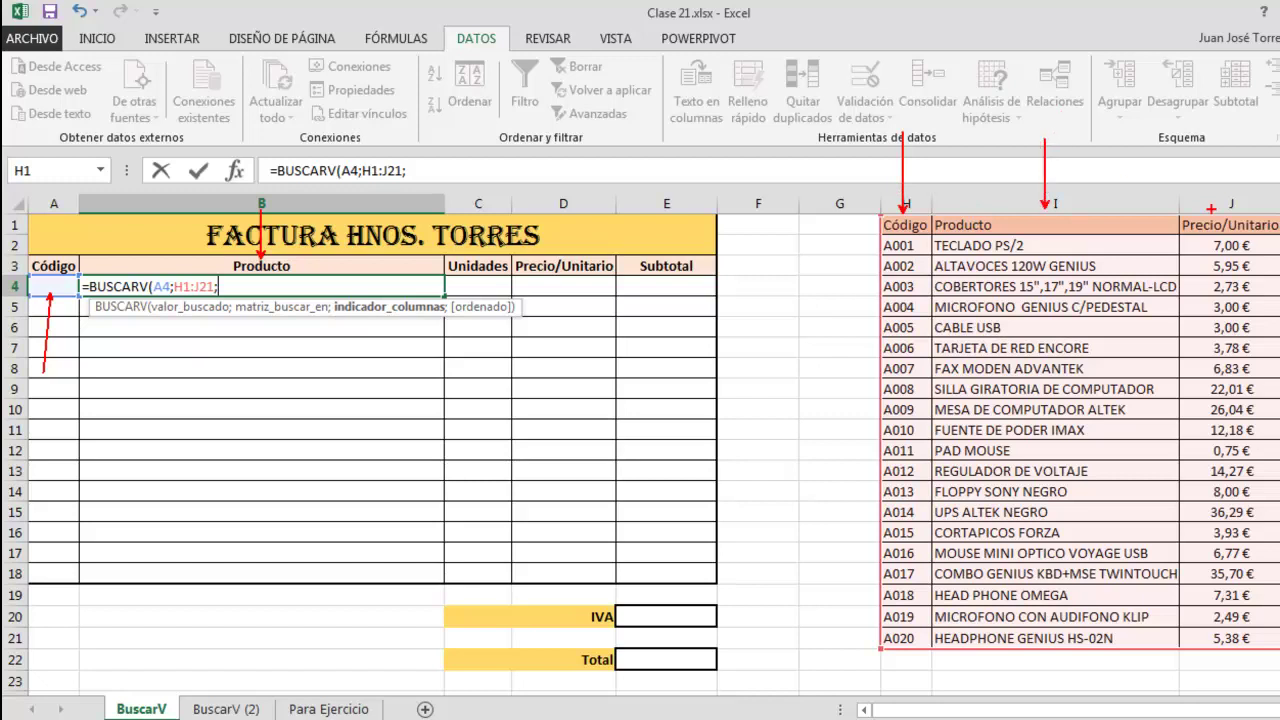
drag(1227, 136, 1227, 207)
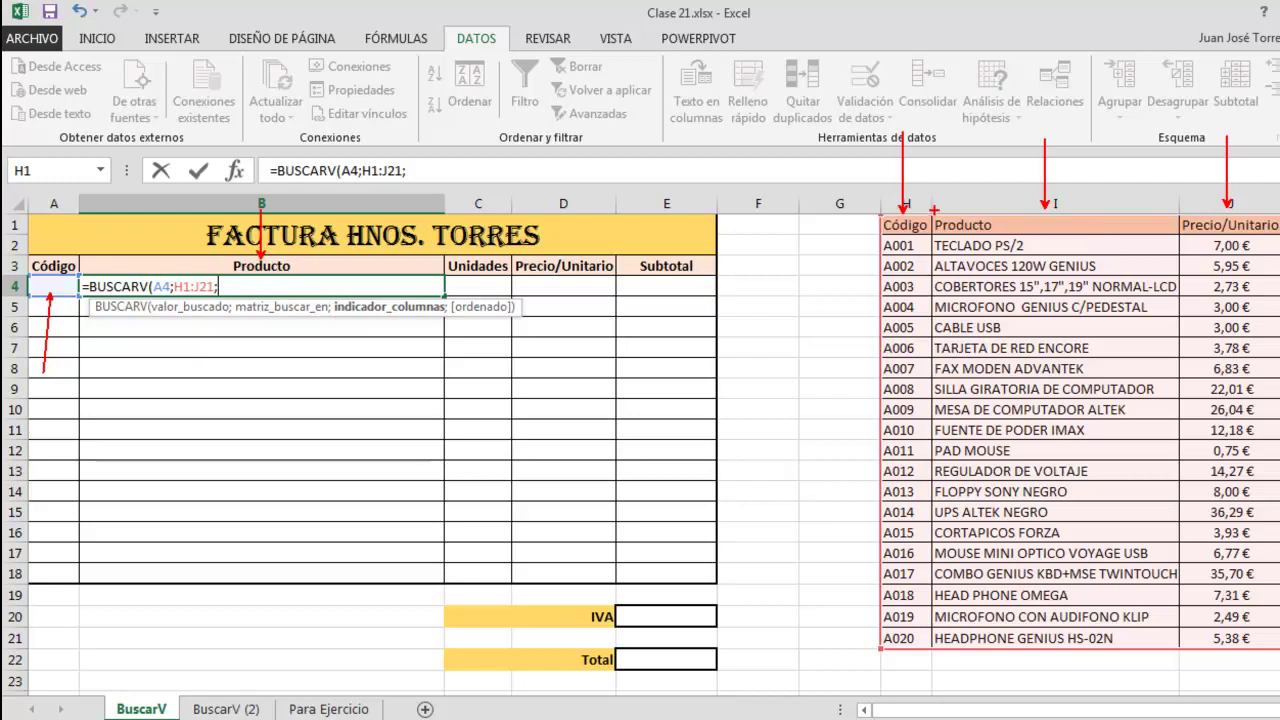
mouse_move(933, 211)
mouse_down()
mouse_move(1166, 538)
mouse_move(1183, 655)
mouse_up()
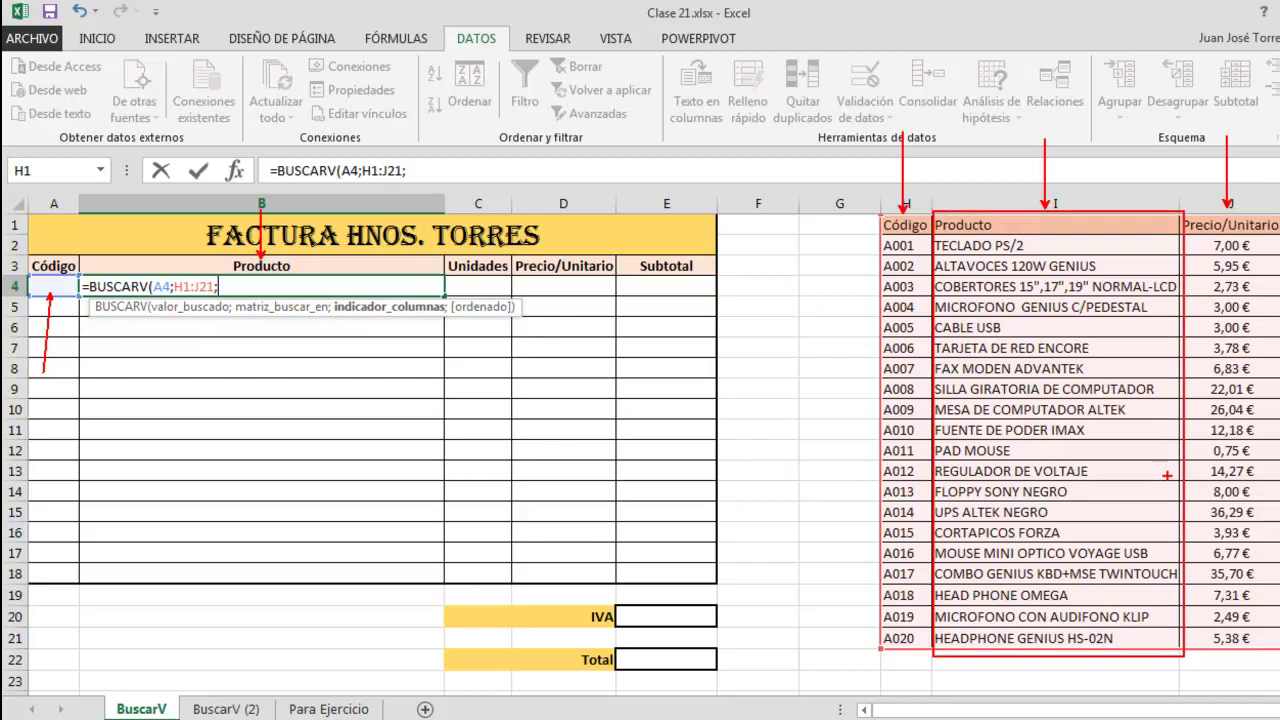
key(Escape)
Set indicador_columnas to 2 for the product name column and proceed to the ordenado argument
text(2)
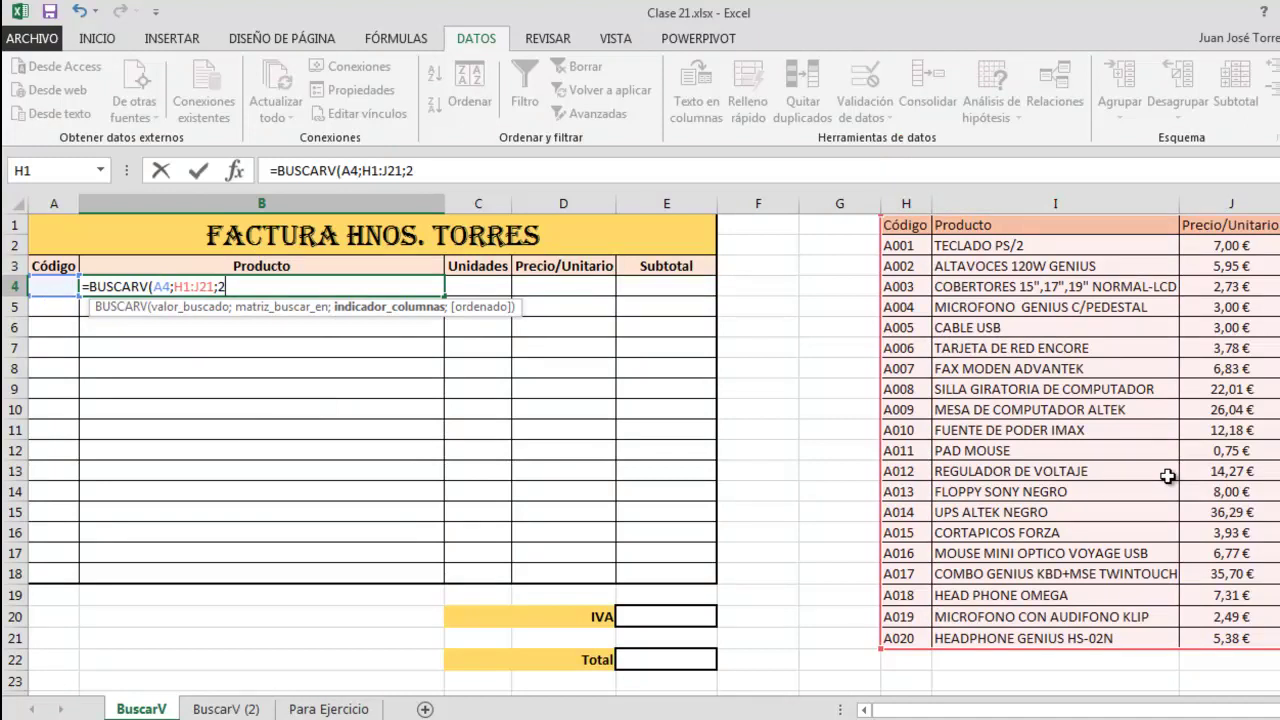
text(;)
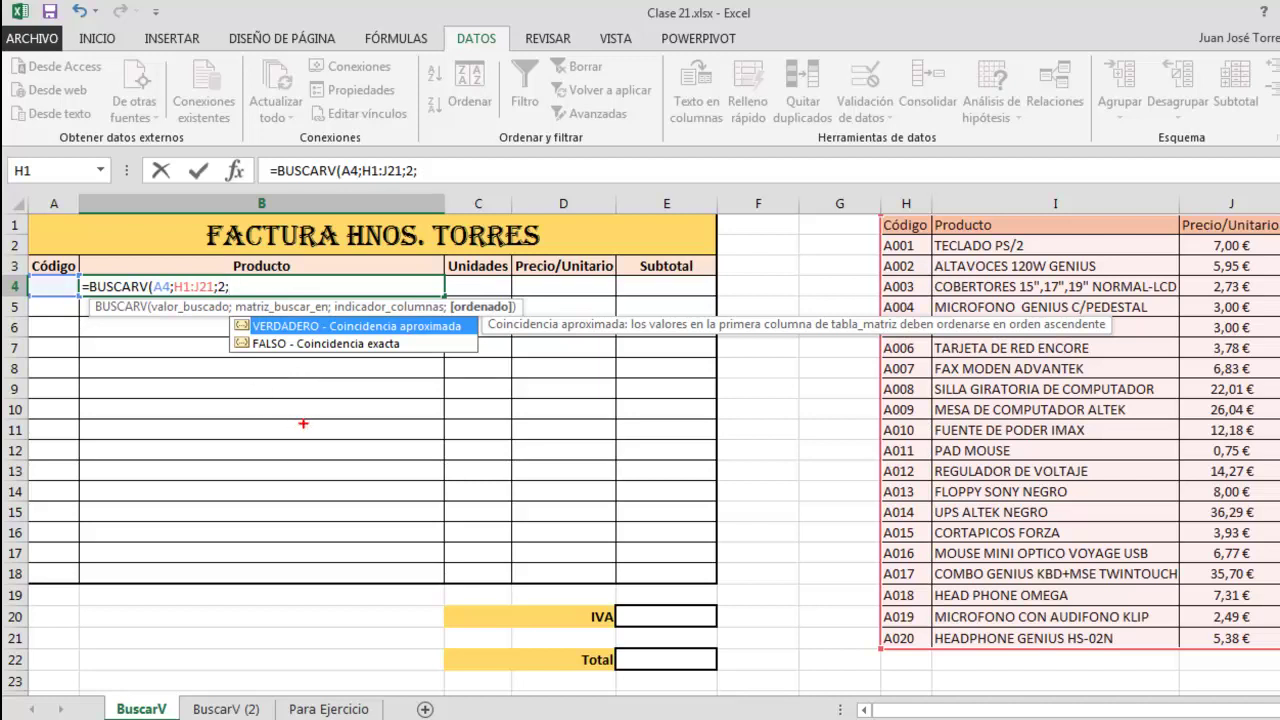
mouse_move(222, 310)
mouse_down()
mouse_move(300, 358)
mouse_move(486, 368)
mouse_up()
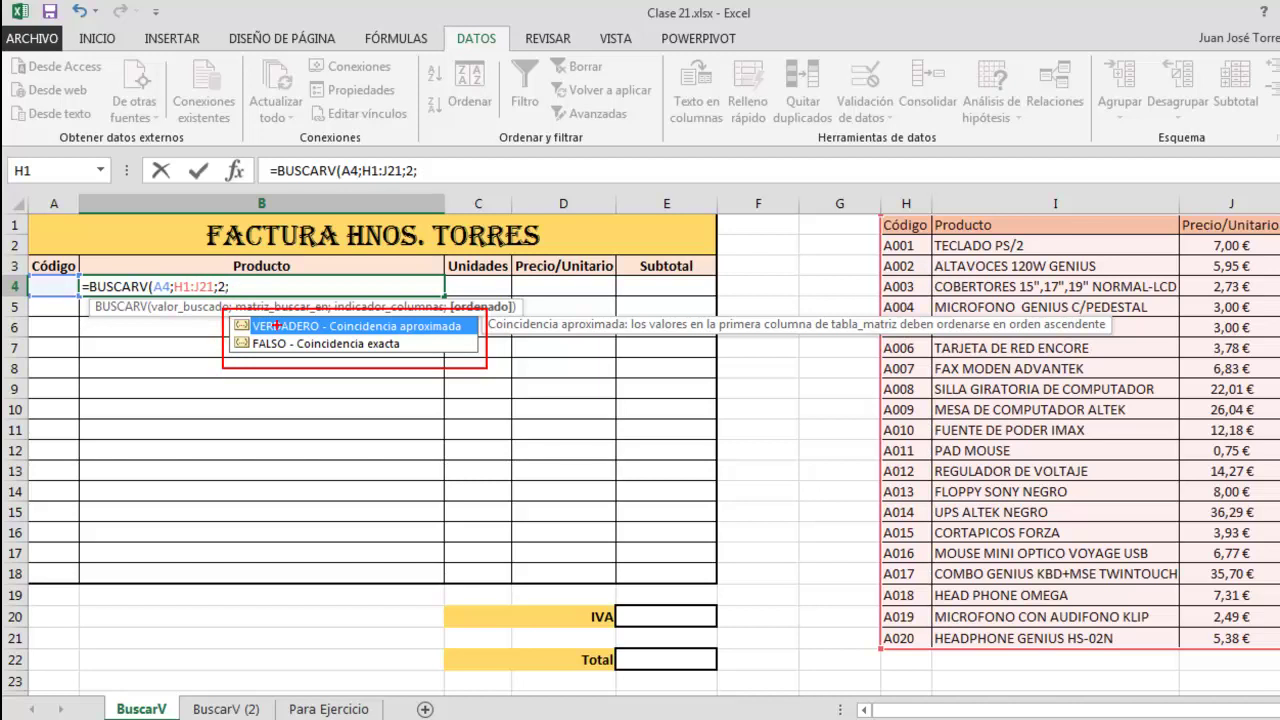
drag(231, 318, 334, 336)
mouse_move(231, 334)
mouse_down()
mouse_move(260, 354)
mouse_move(411, 353)
mouse_up()
key(Escape)
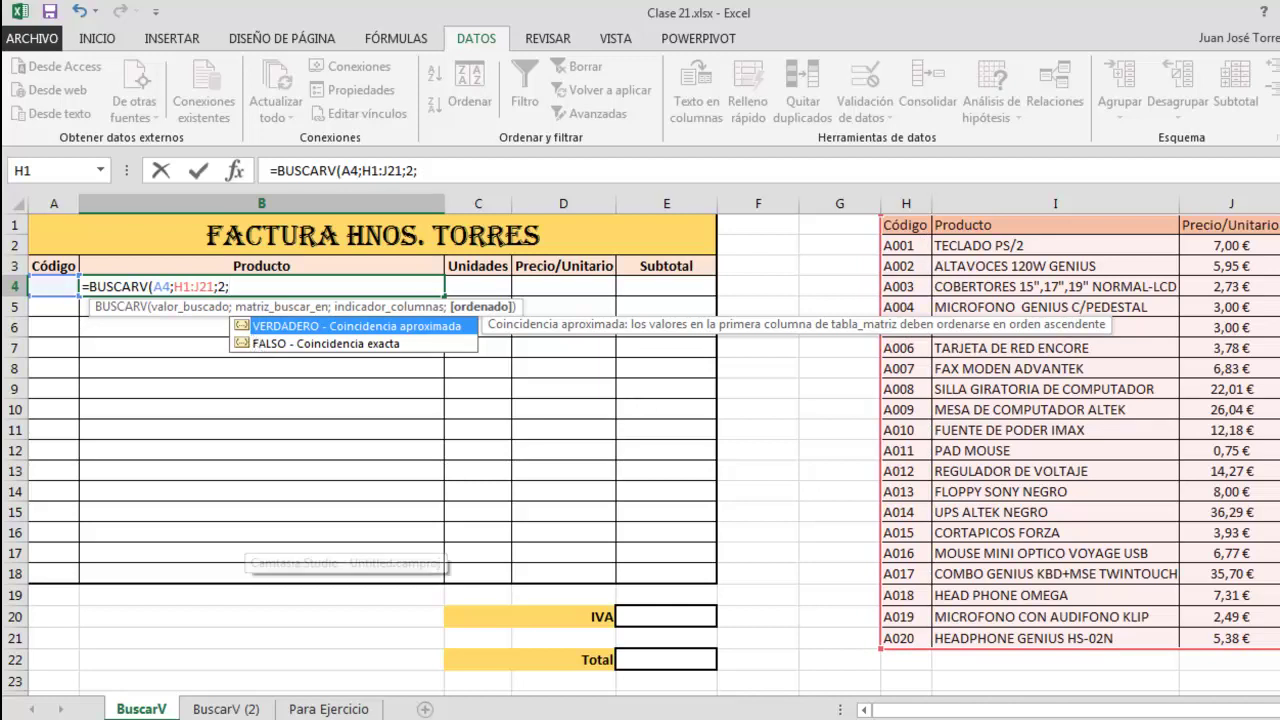
Set the ordenado argument to VERDADERO, close the BUSCARV formula and enter it in cell B4
key(BackSpace)
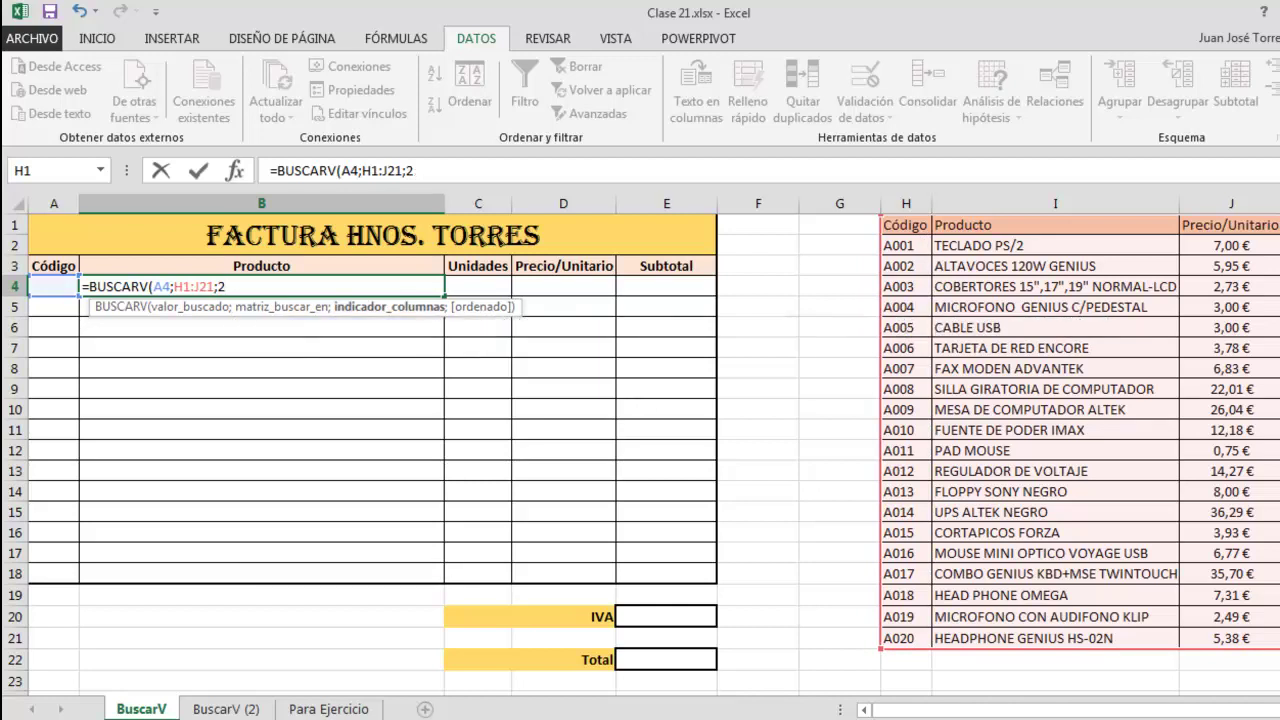
text(;)
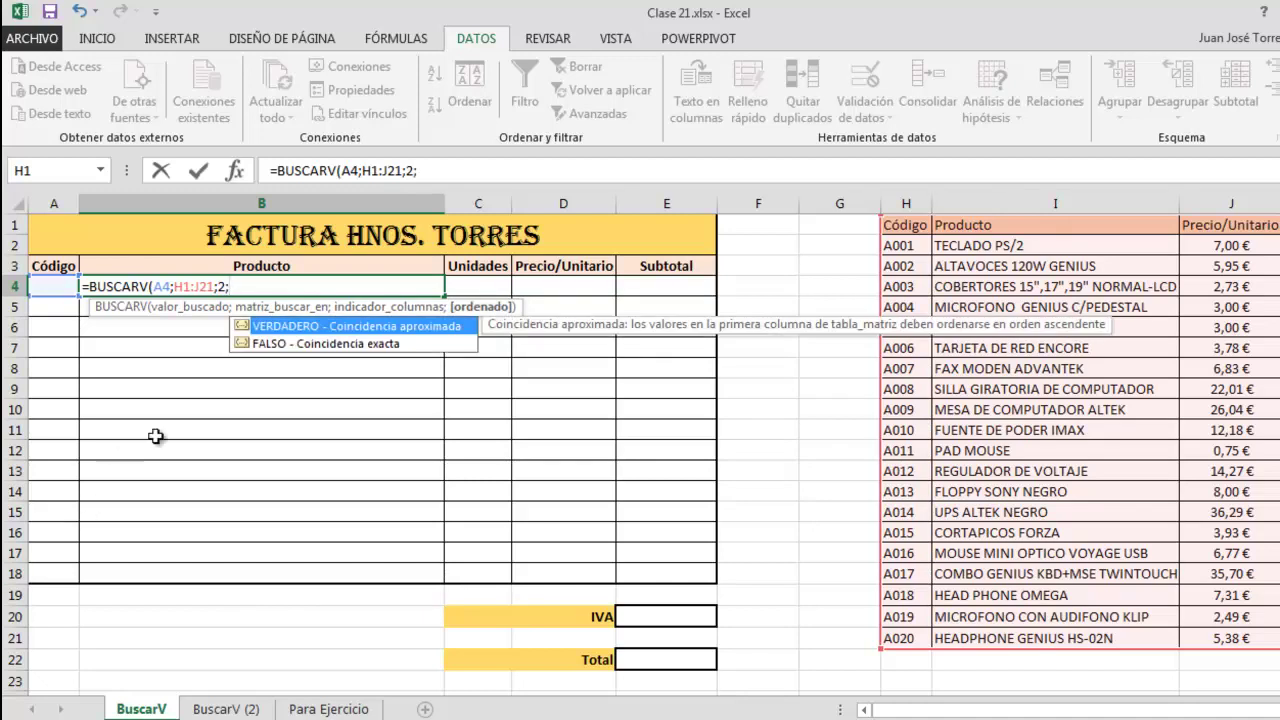
double_click(264, 326)
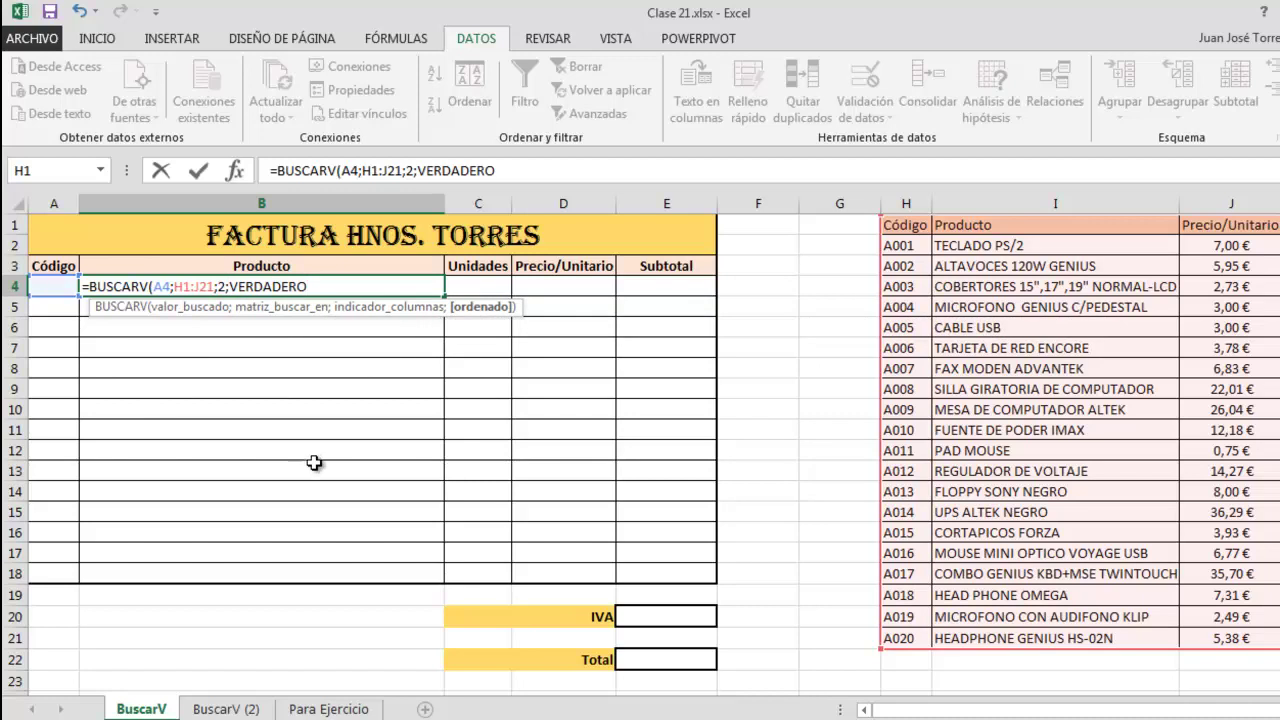
text())
key(ctrl+Return)
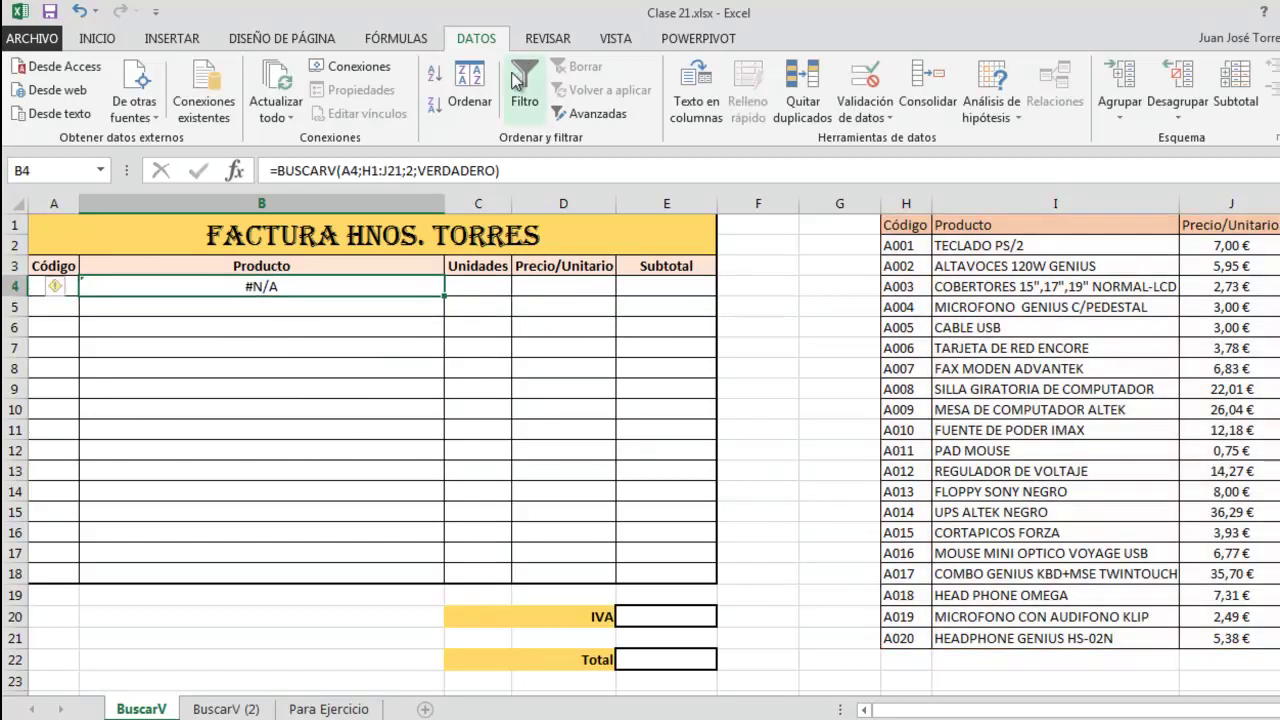
Remove the VERDADERO argument from the formula in B4 and enter it as =BUSCARV(A4;H1:J21;2)
click(421, 188)
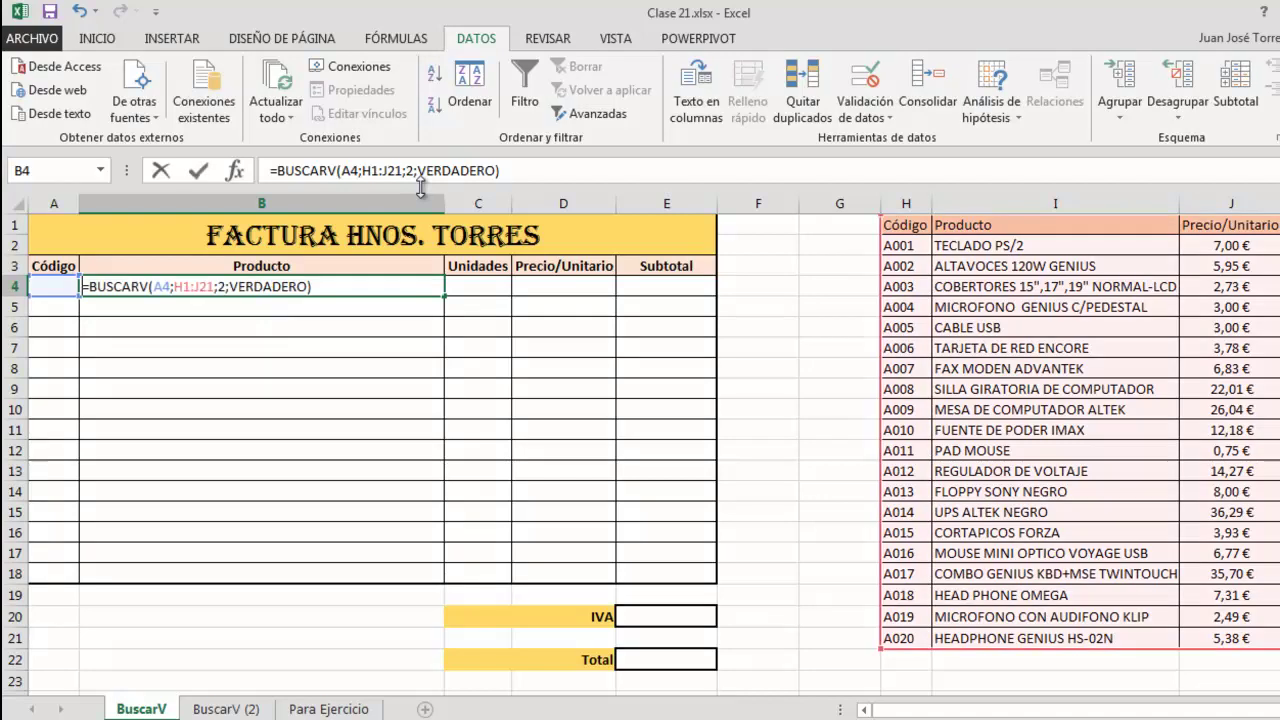
key(BackSpace)
key(BackSpace)
key(BackSpace)
key(BackSpace)
key(BackSpace)
key(BackSpace)
key(BackSpace)
key(BackSpace)
key(BackSpace)
key(BackSpace)
key(BackSpace)
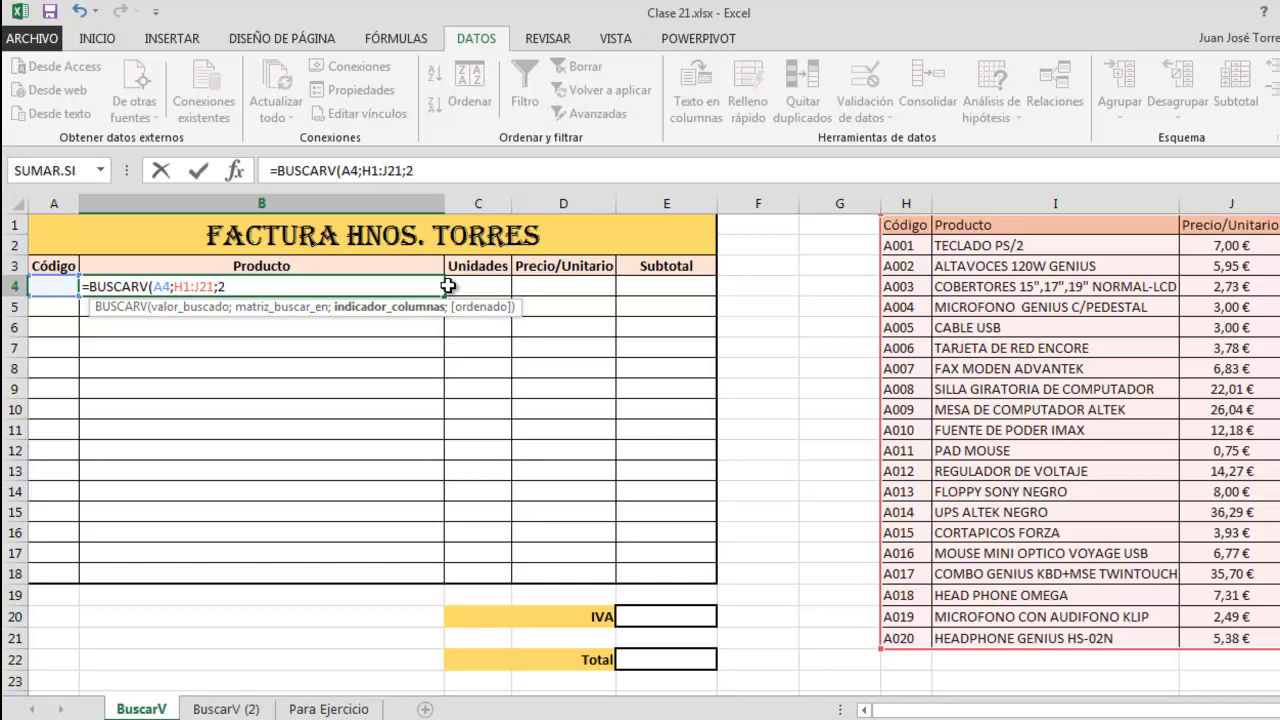
text())
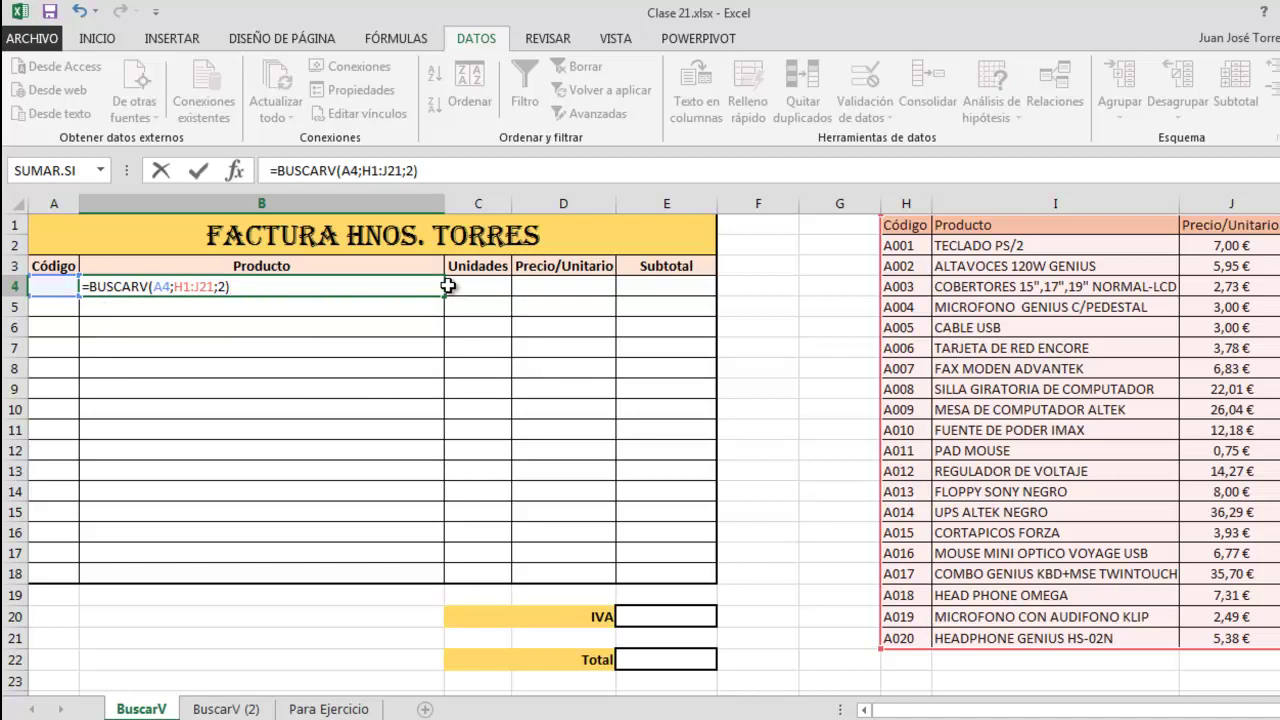
key(Return)
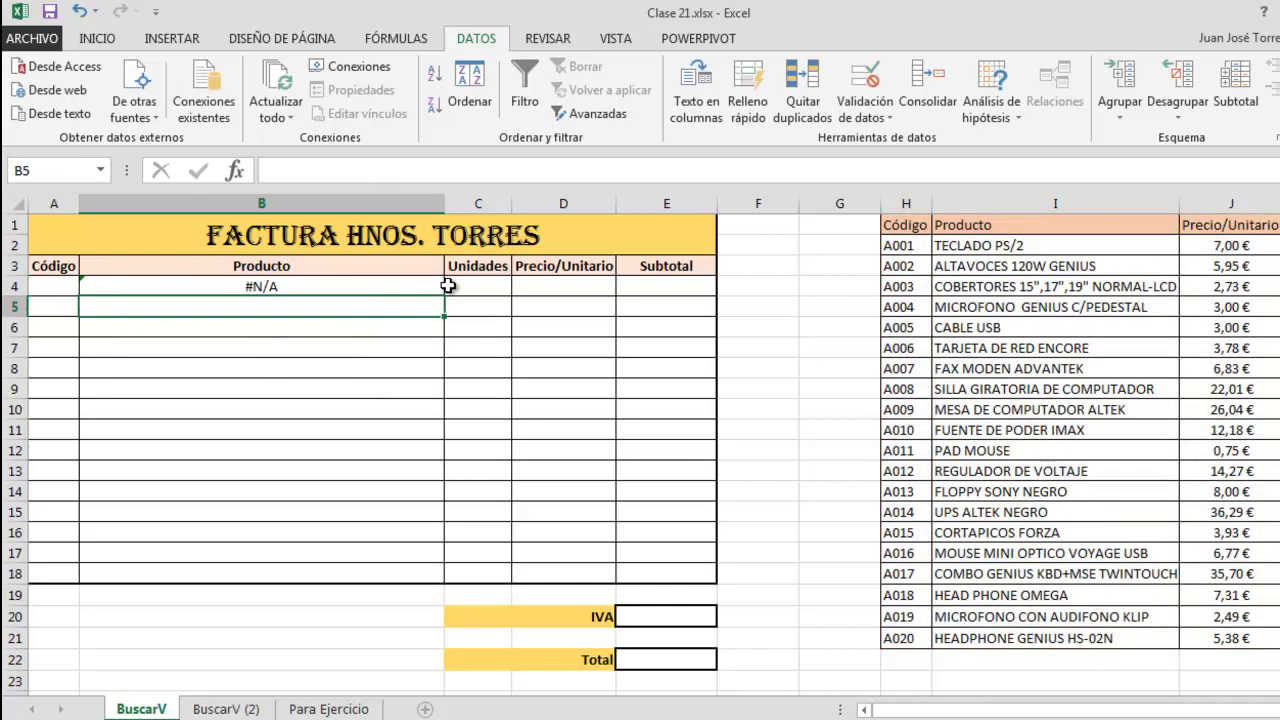
Enter the code a001 in cell A4 to test the product lookup
key(Up)
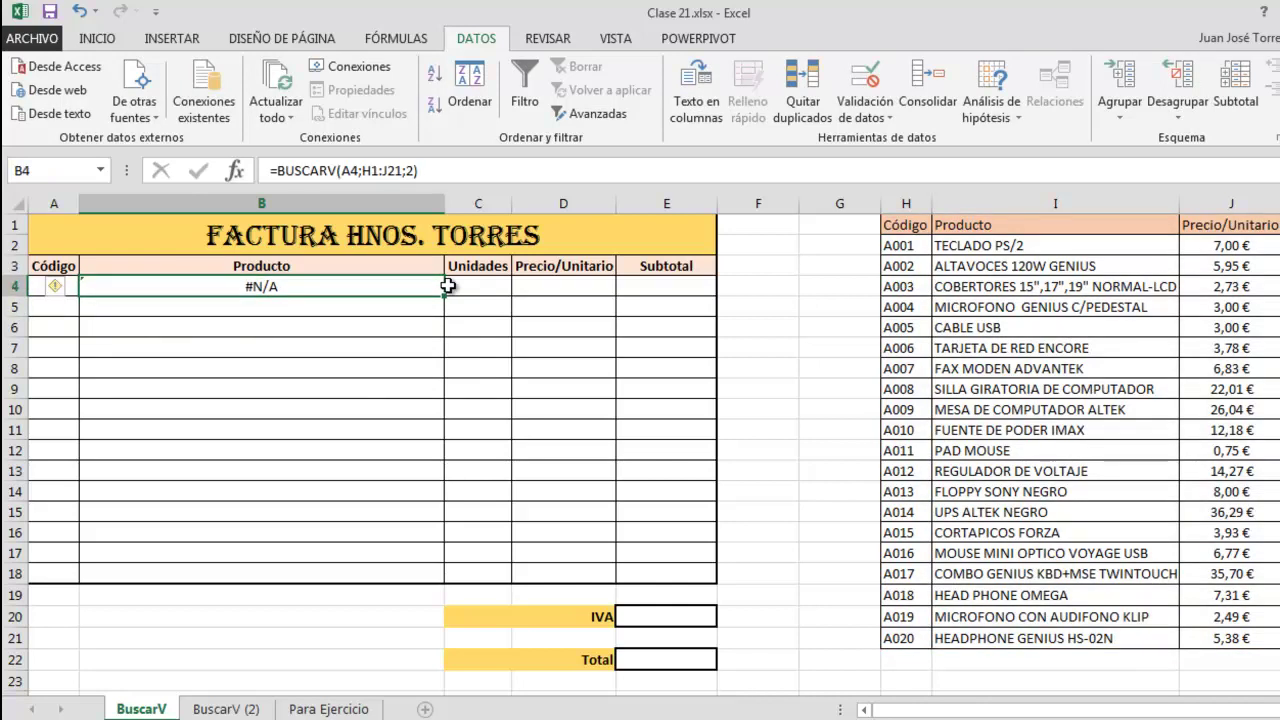
key(Left)
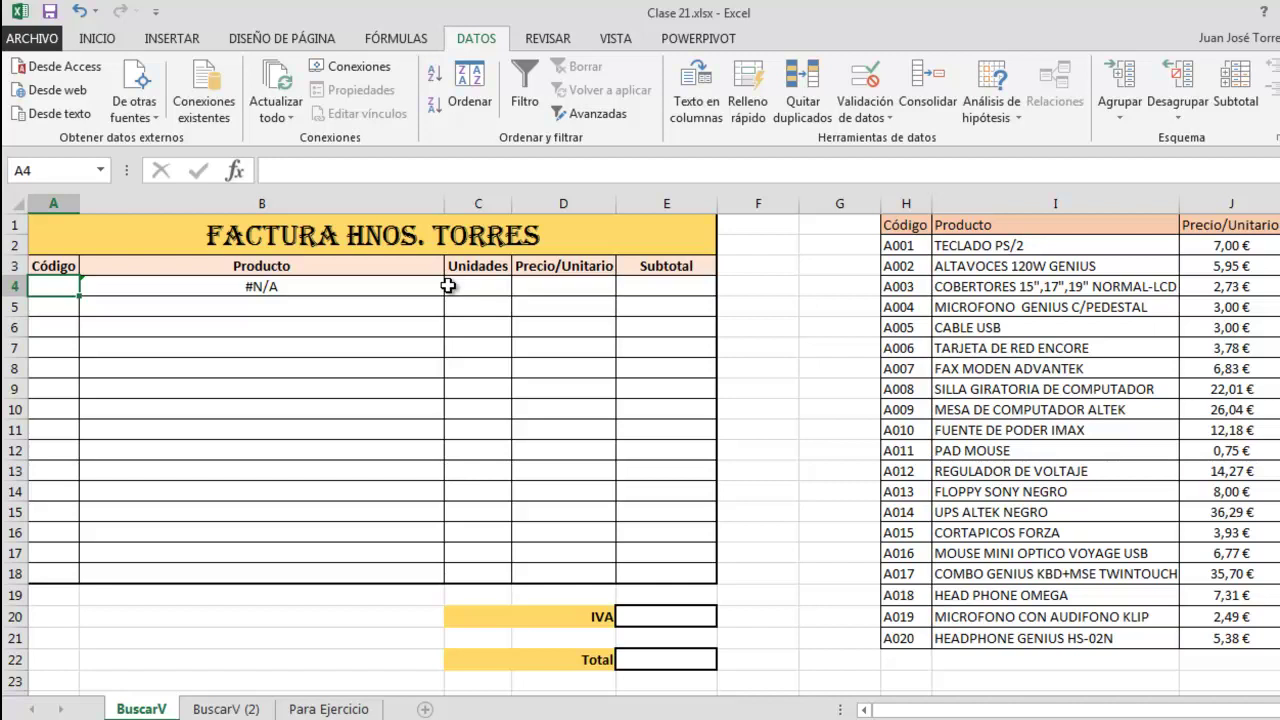
text(a001)
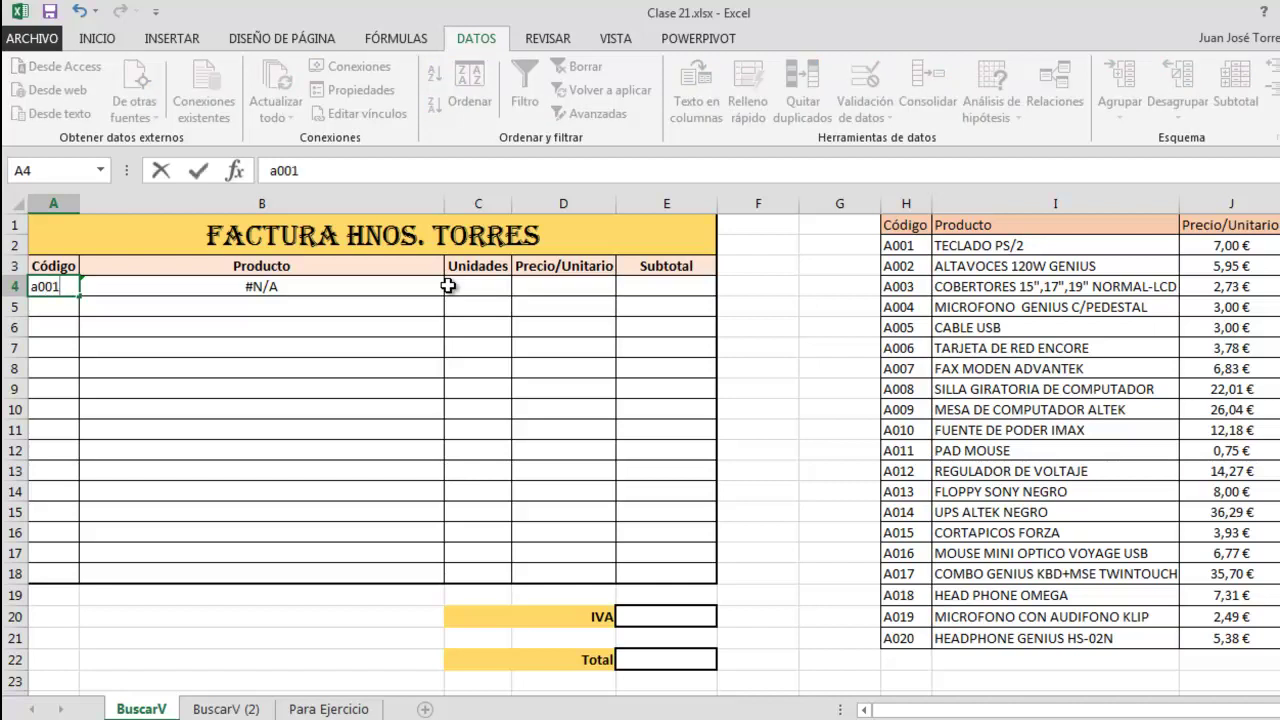
key(Return)
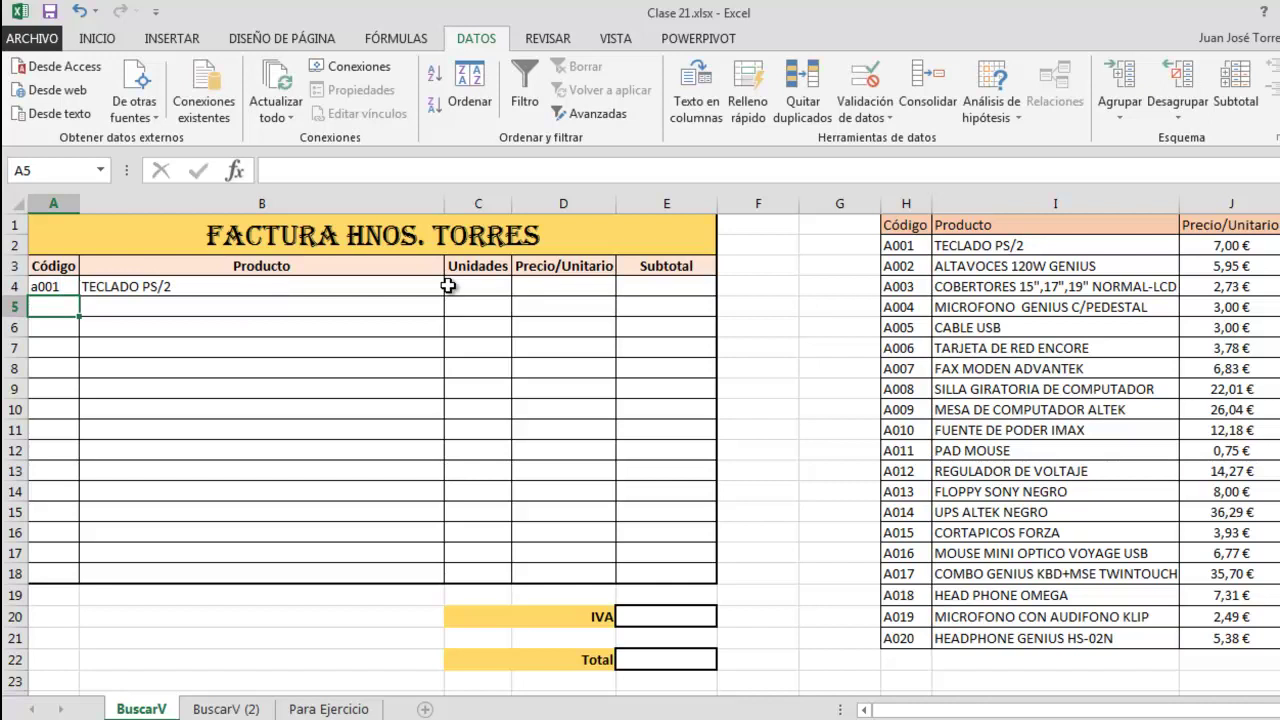
drag(62, 290, 62, 356)
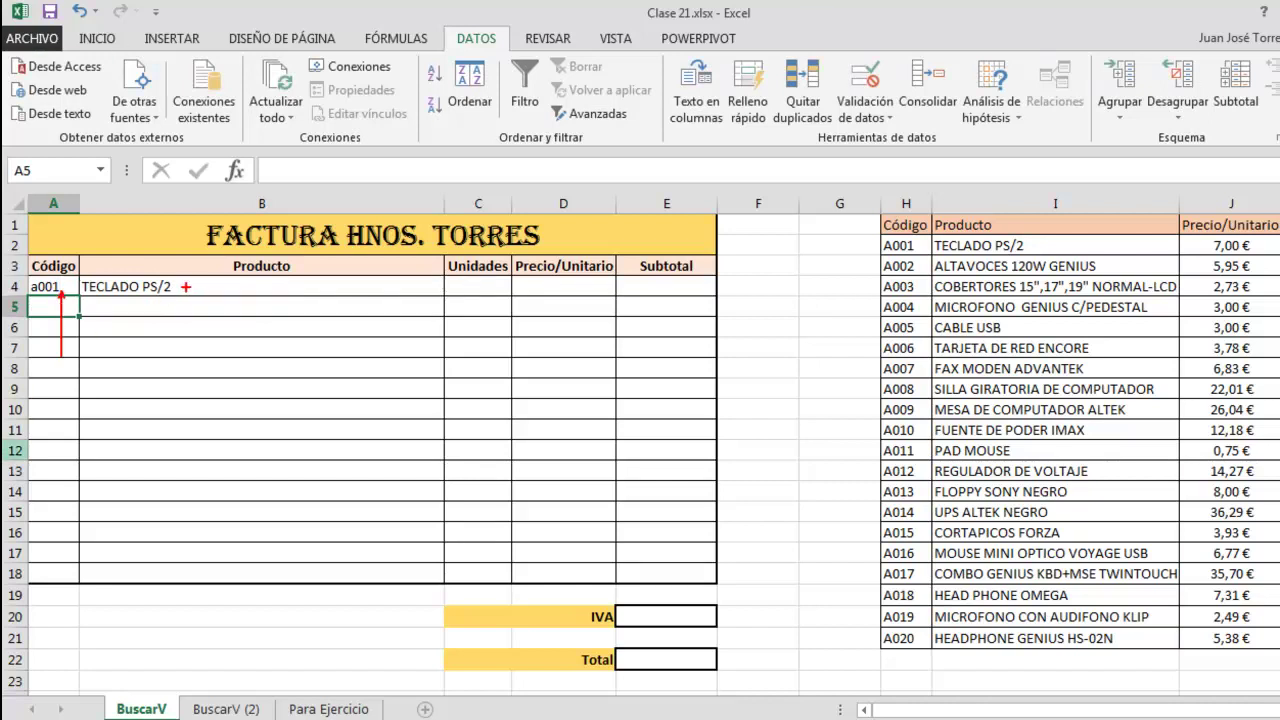
drag(188, 287, 272, 287)
drag(74, 268, 188, 310)
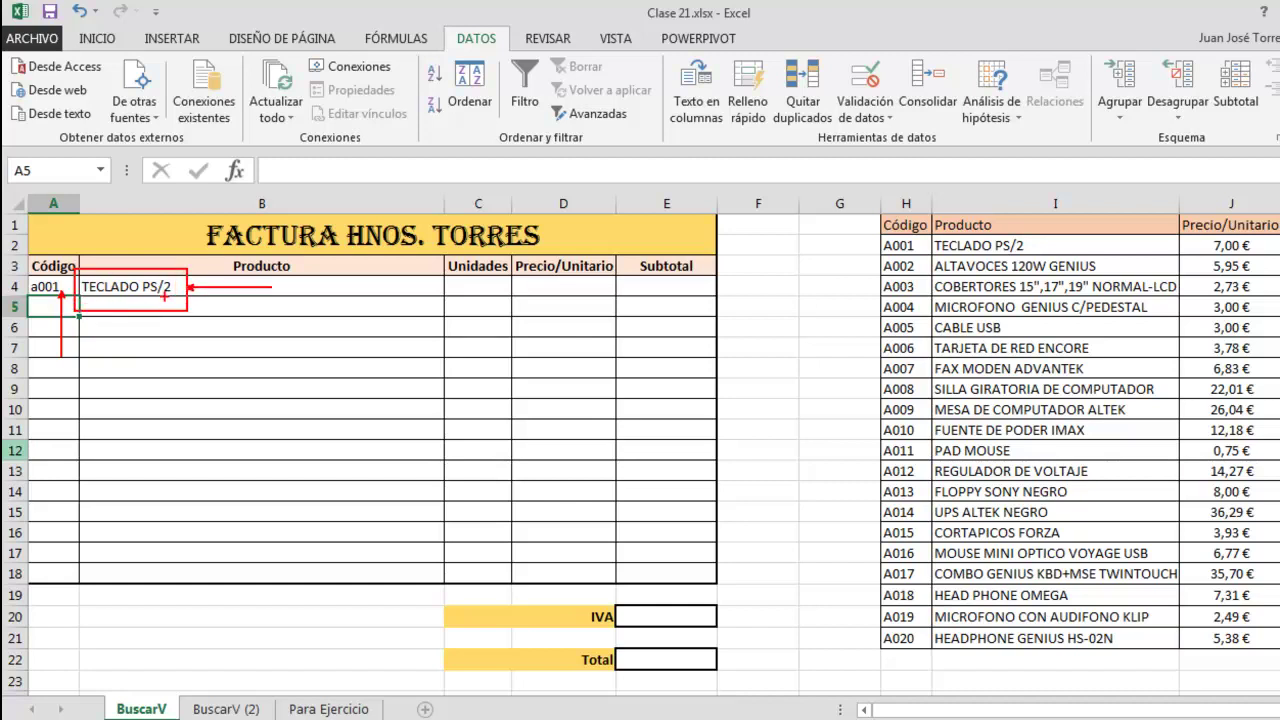
drag(868, 229, 926, 258)
drag(1040, 244, 1112, 240)
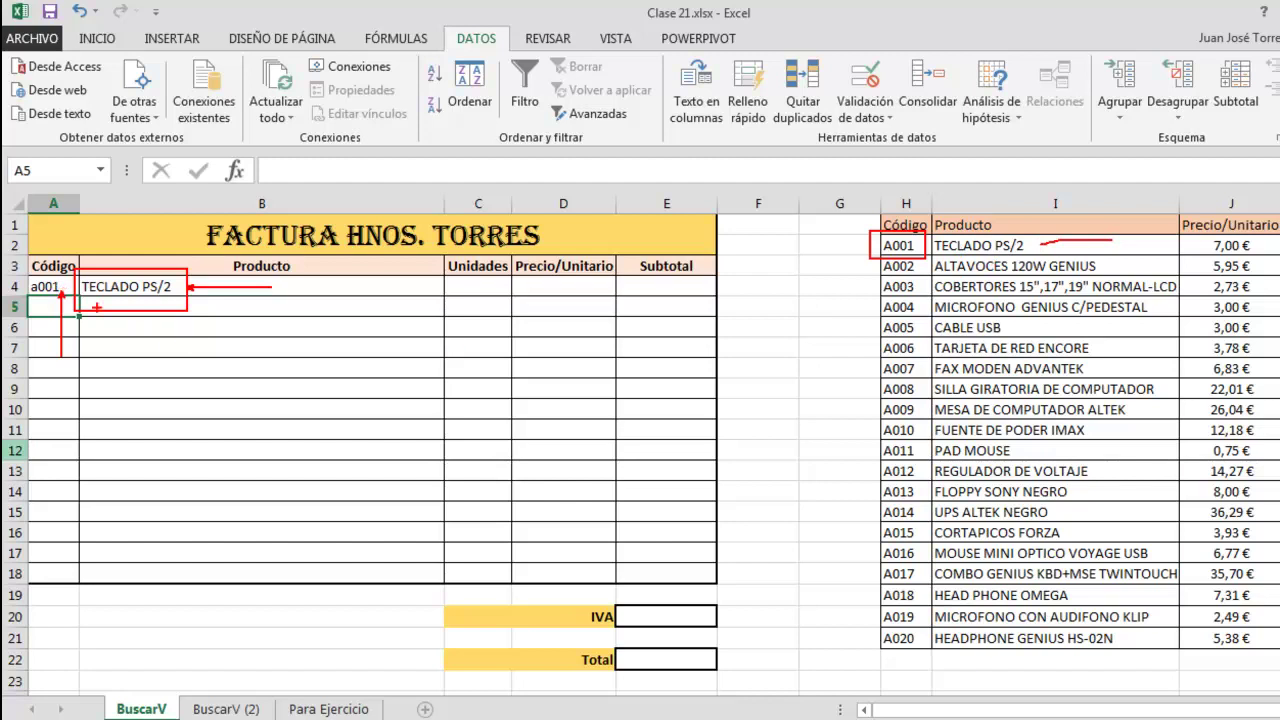
key(Escape)
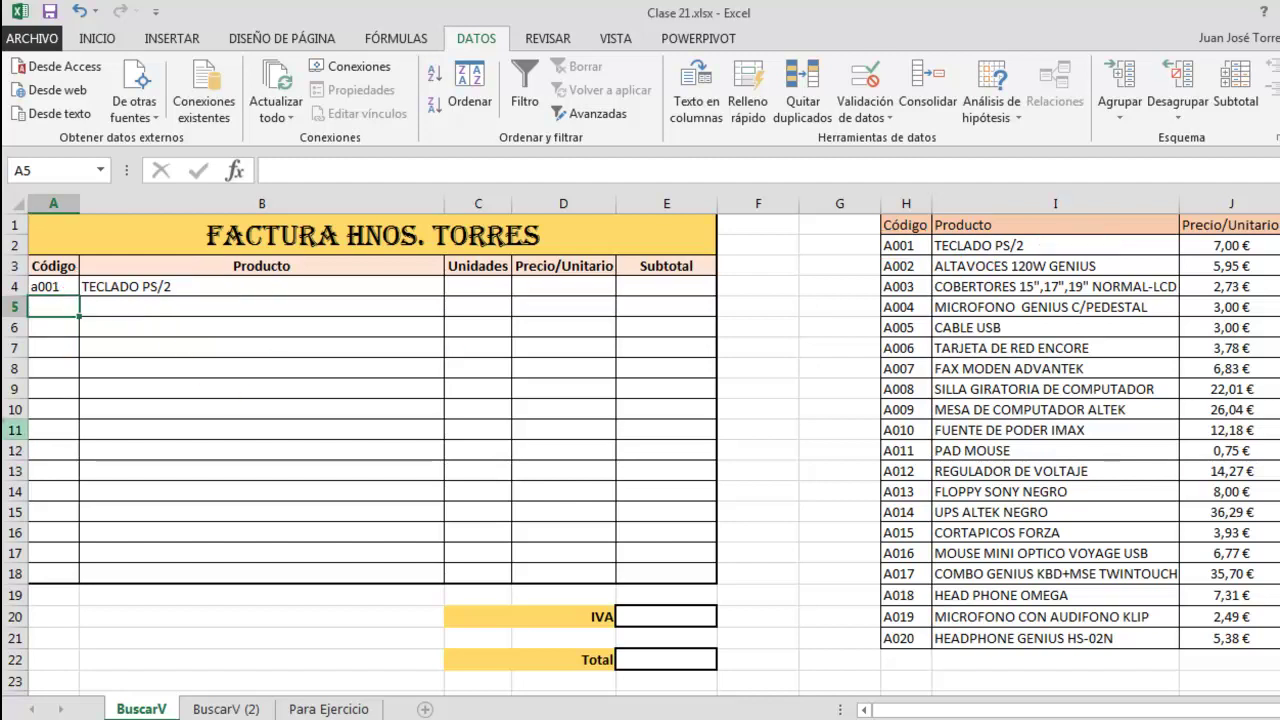
Replace the code in cell A4 with a010 to test the lookup with another product
click(66, 286)
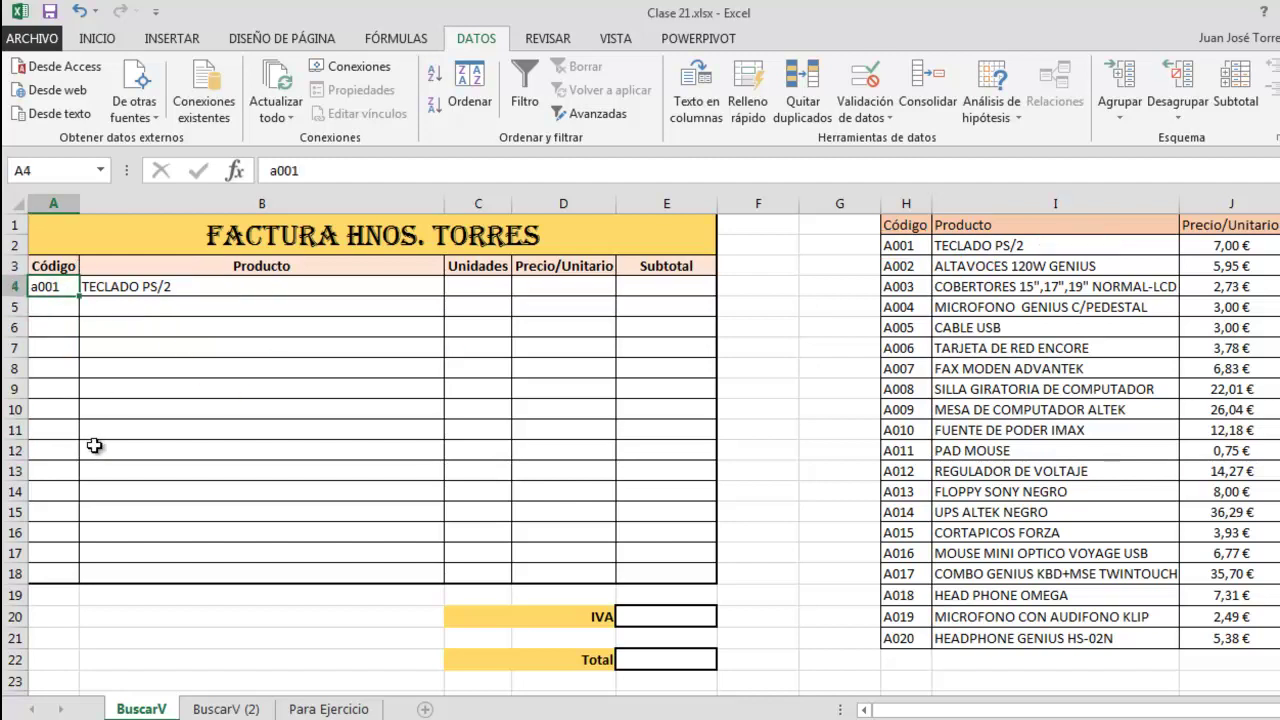
text(a010)
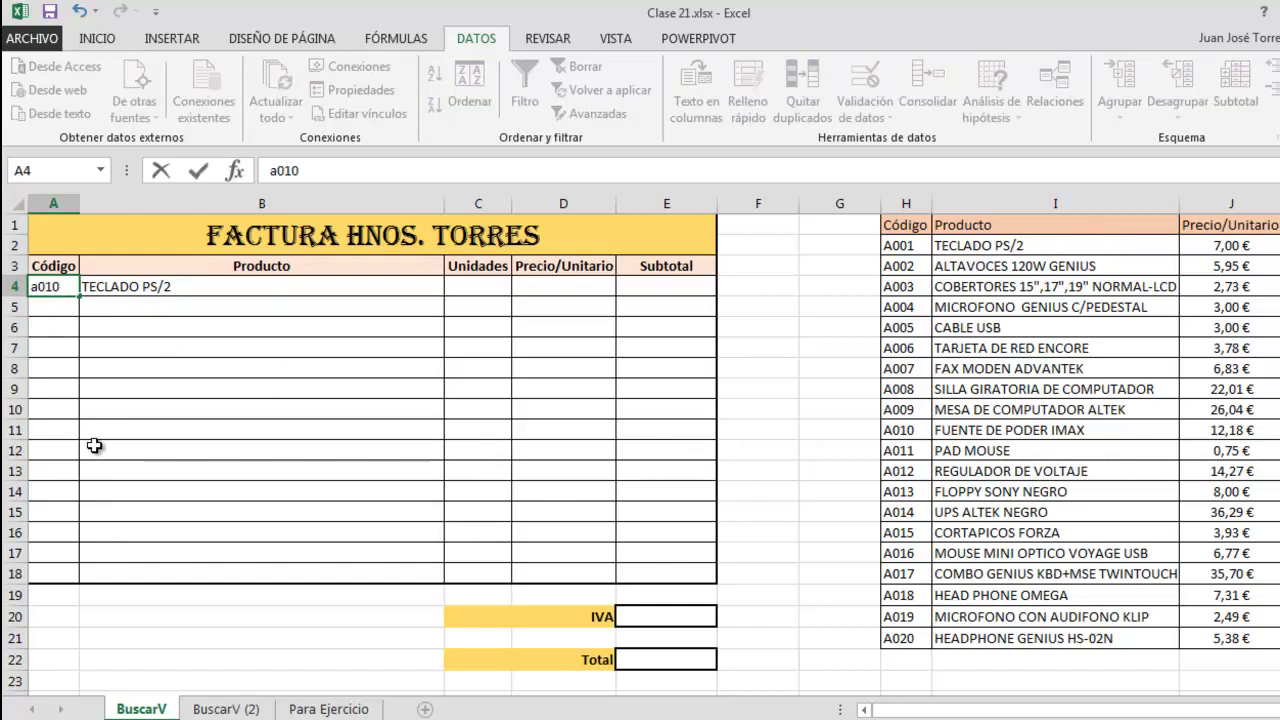
key(Return)
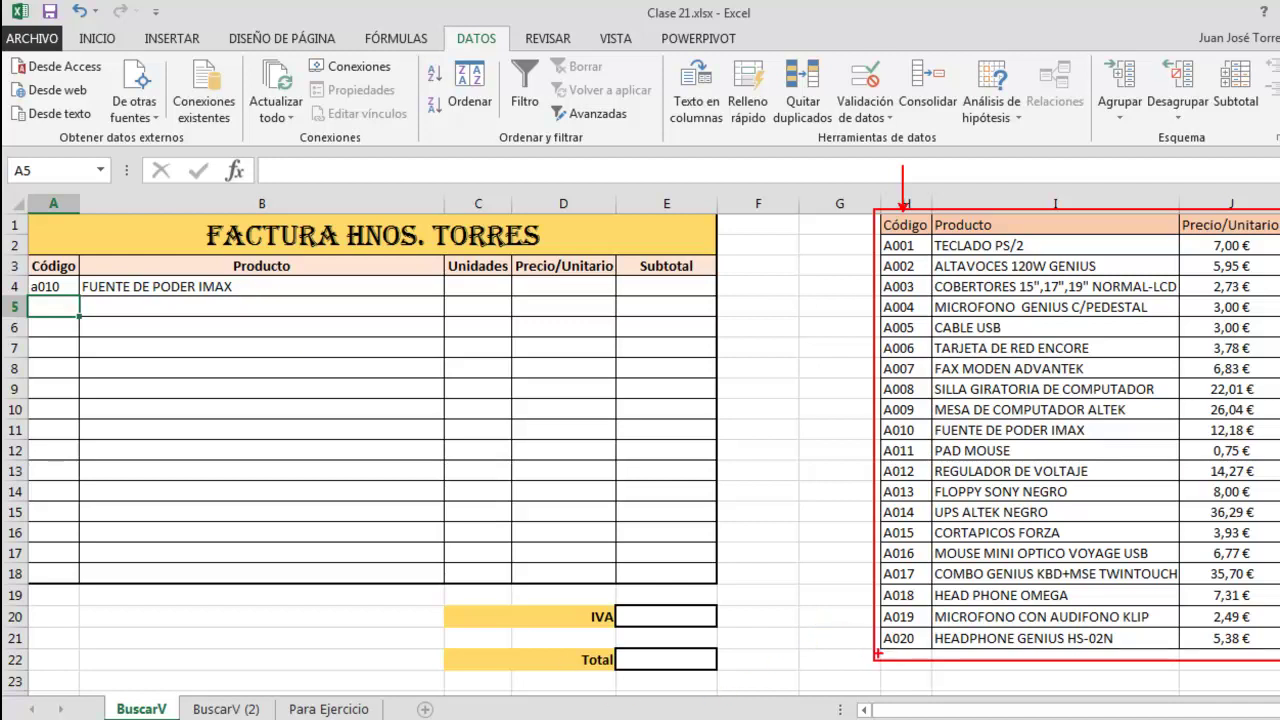
mouse_move(880, 650)
mouse_down()
mouse_move(891, 667)
mouse_move(930, 668)
mouse_up()
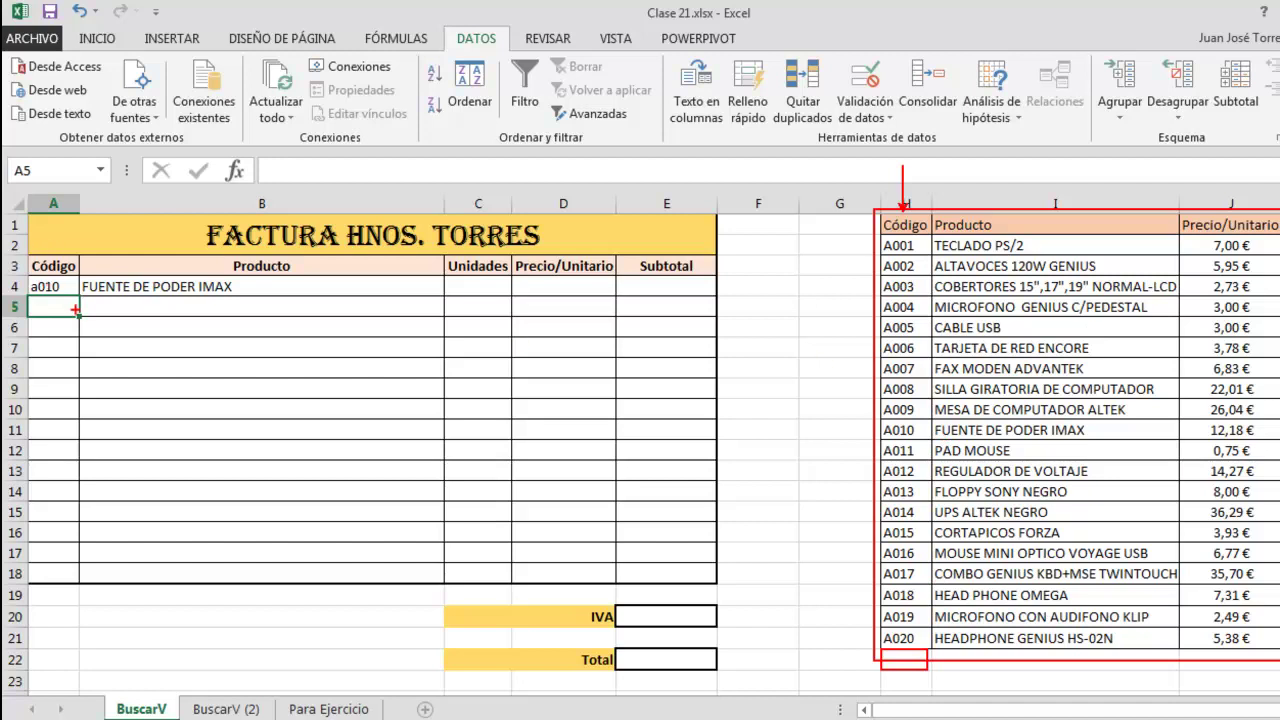
key(Escape)
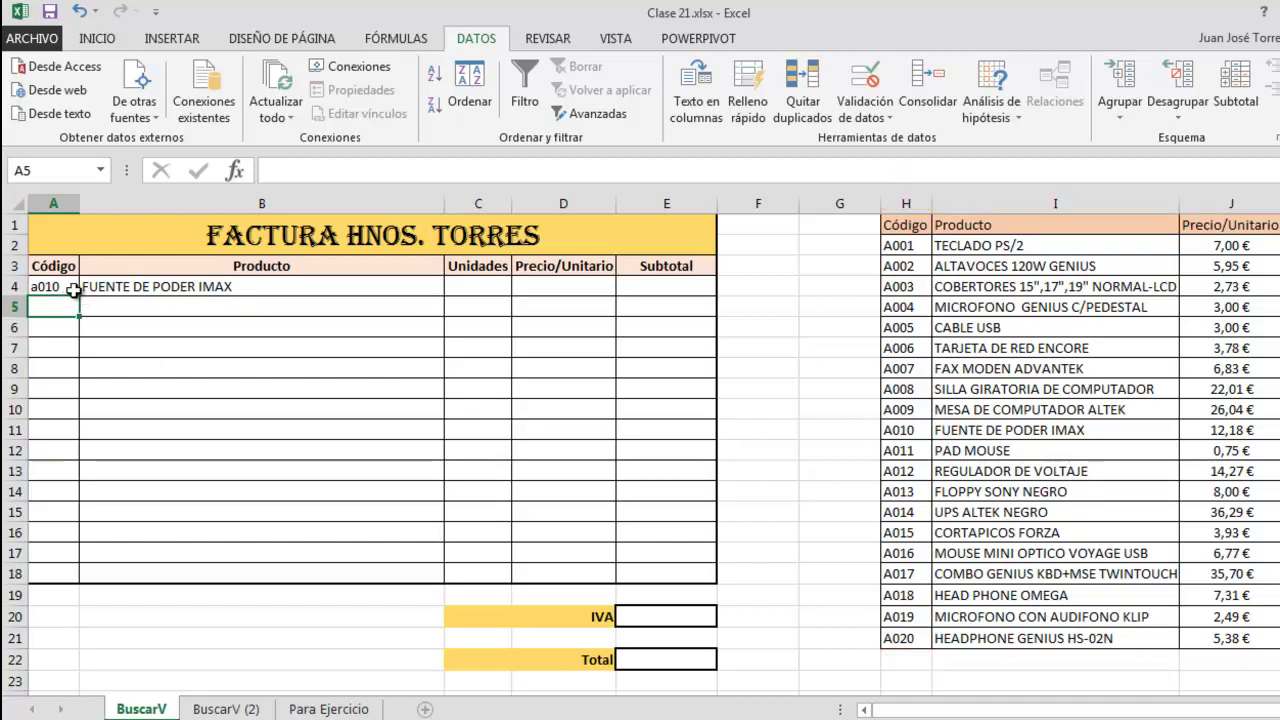
Replace the code in cell A4 with a022, a code missing from the price list, to test approximate matching
click(72, 290)
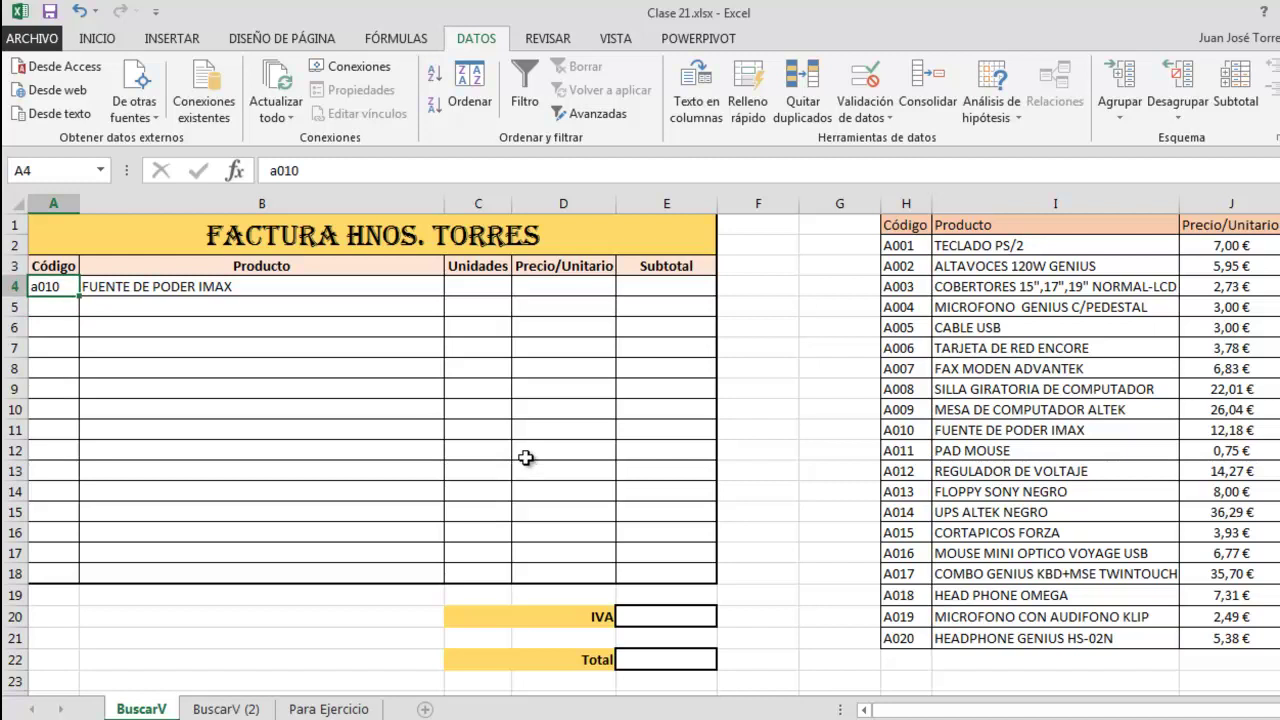
text(a022)
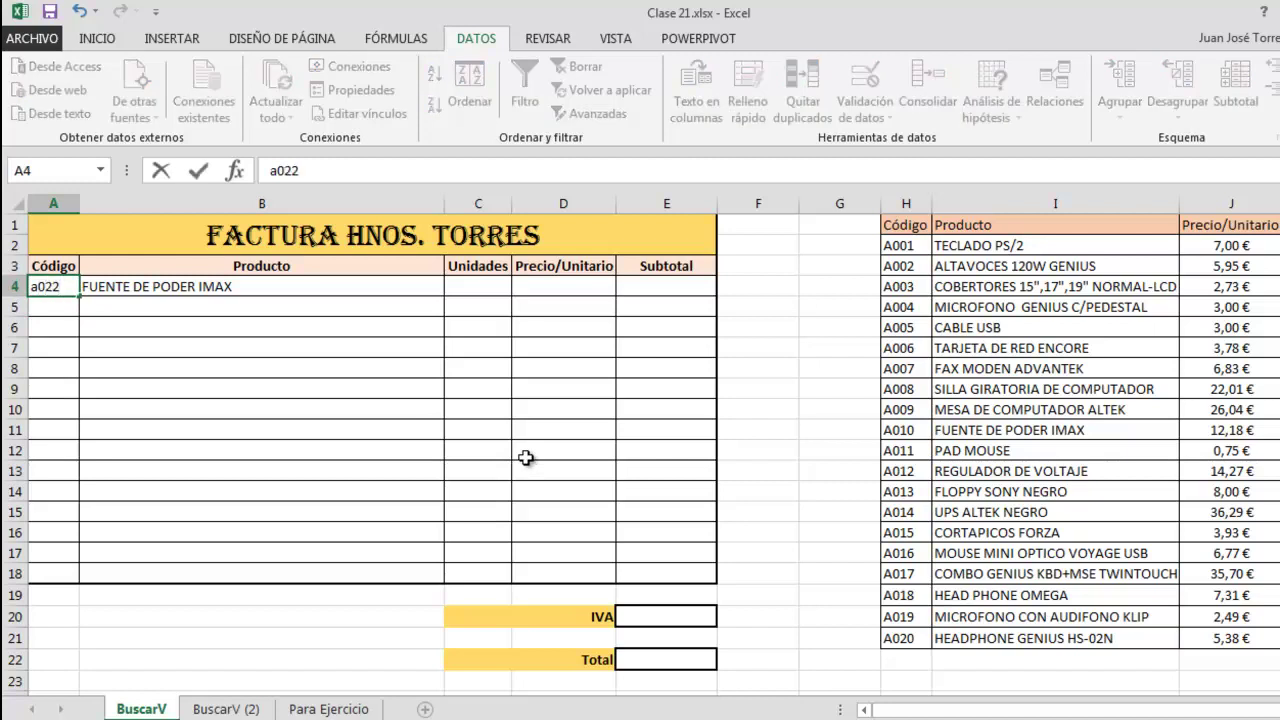
key(Return)
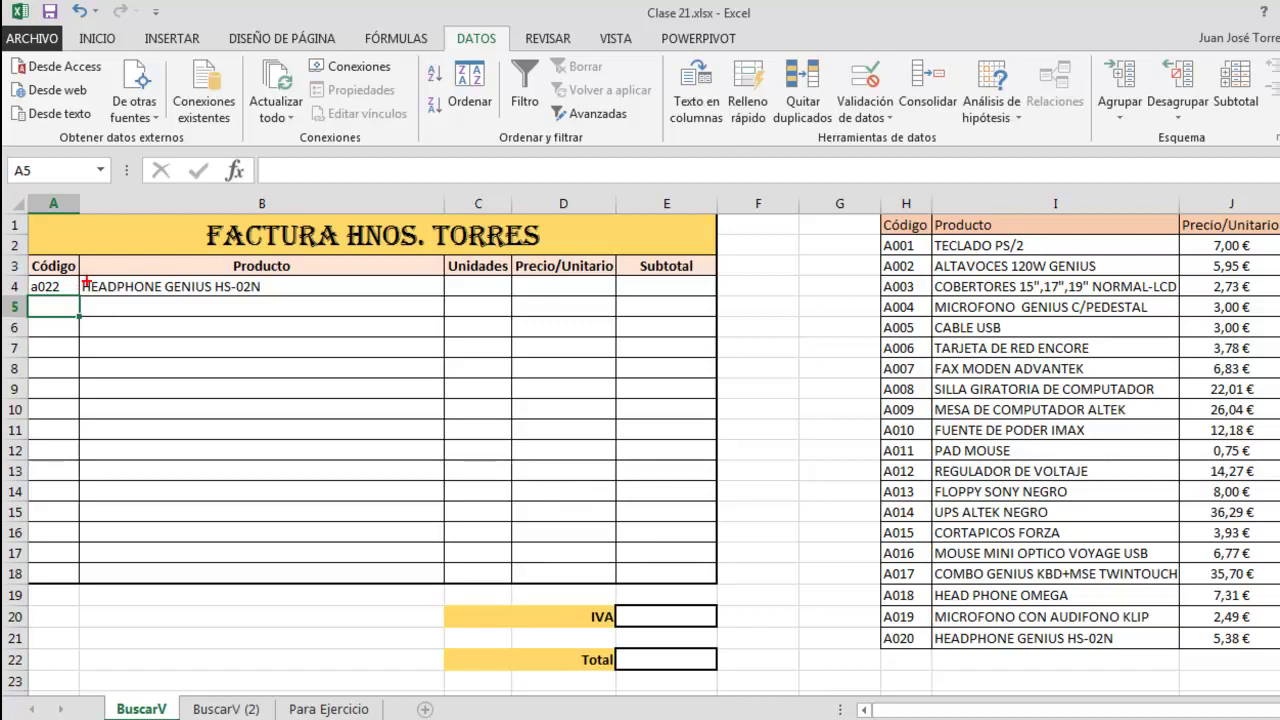
mouse_move(932, 628)
mouse_down()
mouse_move(1064, 654)
mouse_move(1140, 660)
mouse_move(1136, 650)
mouse_up()
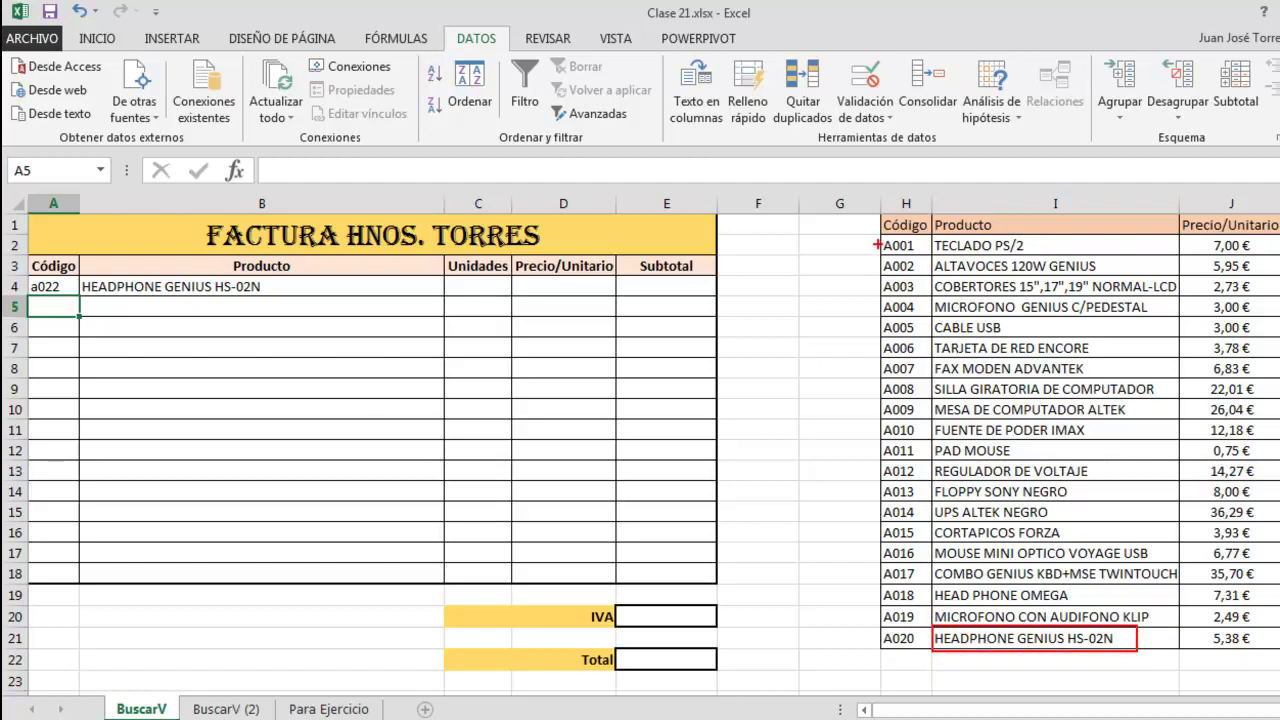
drag(862, 630, 866, 244)
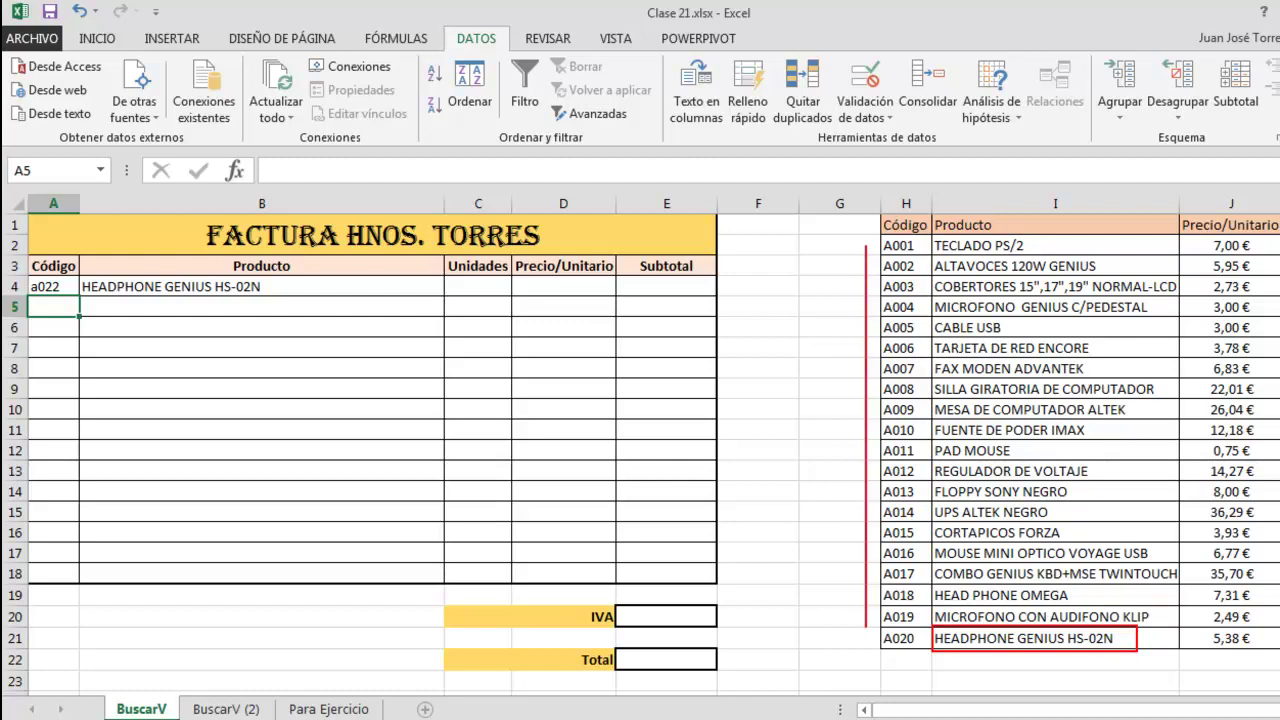
drag(880, 626, 921, 650)
mouse_move(20, 277)
mouse_down()
mouse_move(65, 292)
mouse_move(20, 274)
mouse_up()
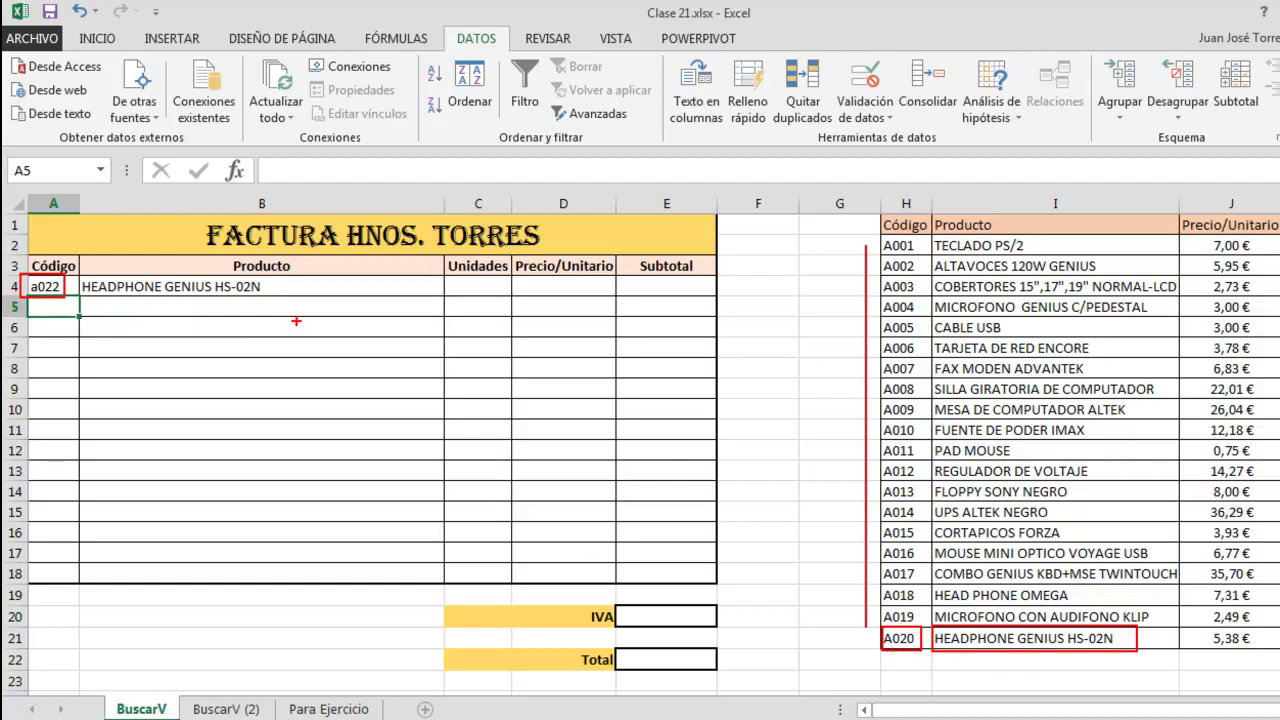
drag(268, 286, 326, 286)
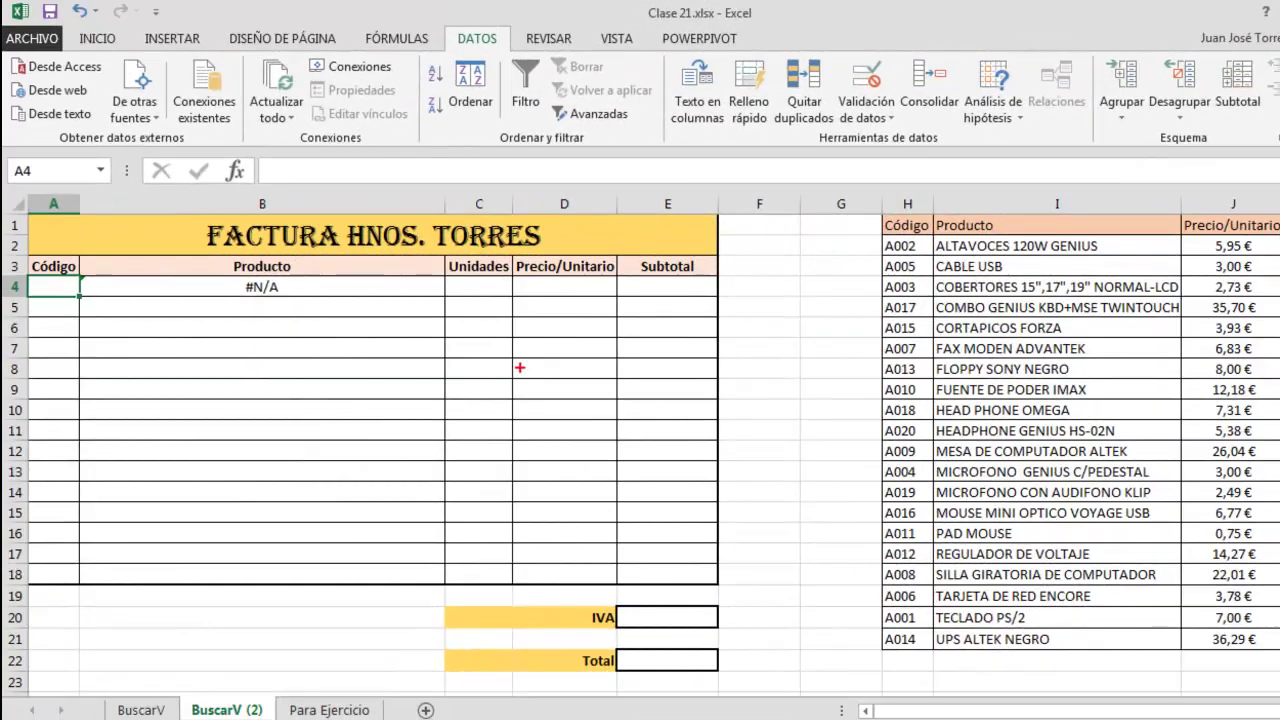
mouse_move(10, 199)
mouse_down()
mouse_move(527, 403)
mouse_move(1180, 578)
mouse_move(1279, 667)
mouse_move(1279, 692)
mouse_up()
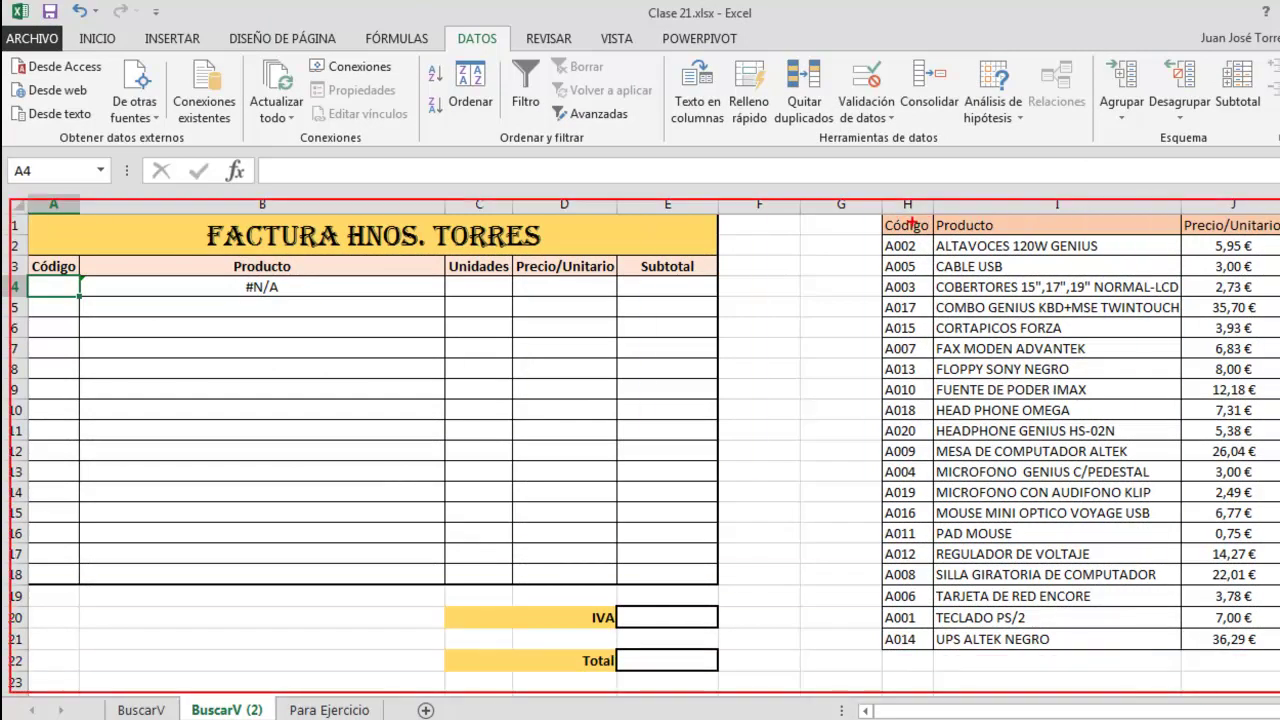
drag(905, 222, 902, 168)
mouse_move(882, 236)
mouse_down()
mouse_move(922, 300)
mouse_move(938, 505)
mouse_move(931, 668)
mouse_up()
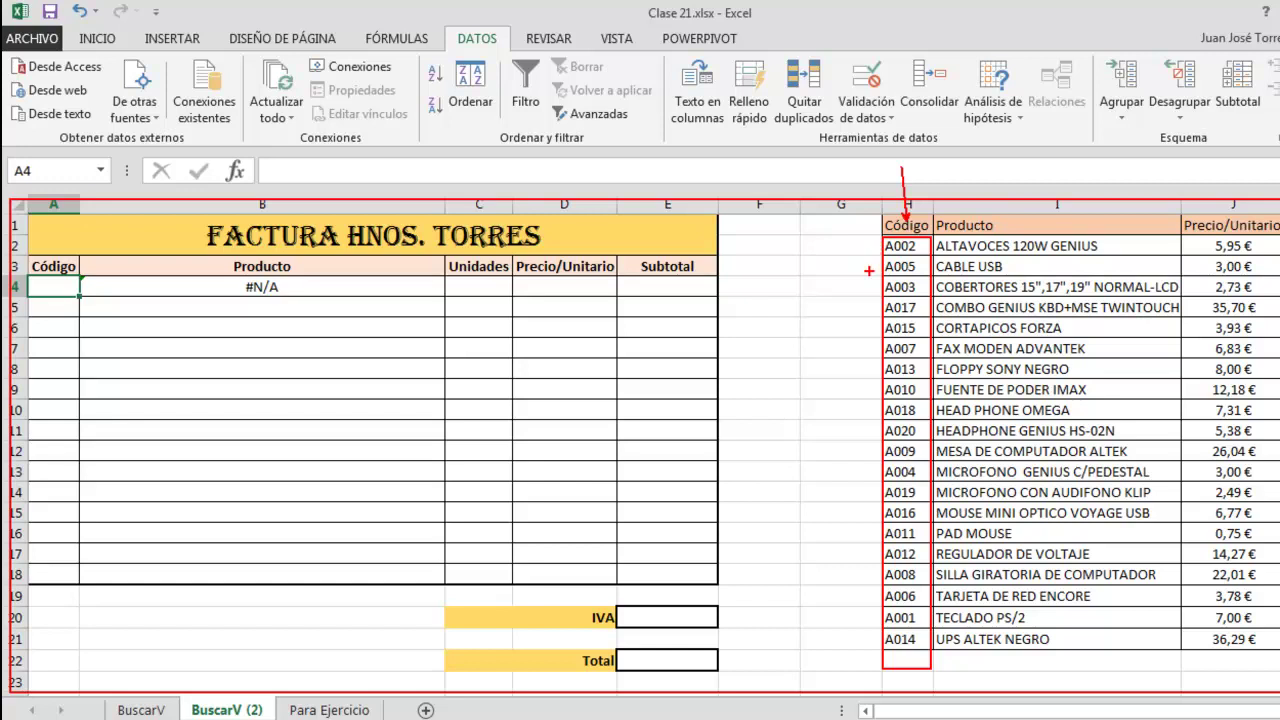
key(Escape)
Enter the code A008 in cell A4 of the BuscarV (2) sheet to test the VERDADERO lookup on the unsorted list
click(330, 287)
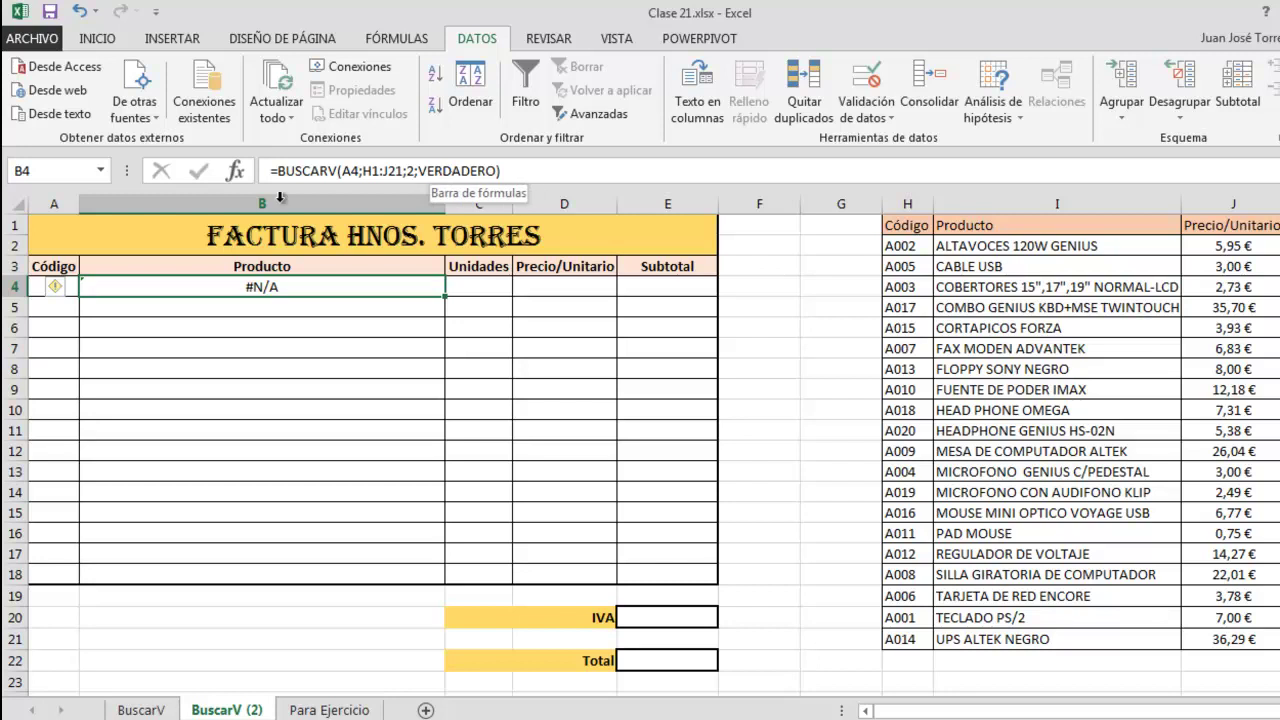
click(55, 287)
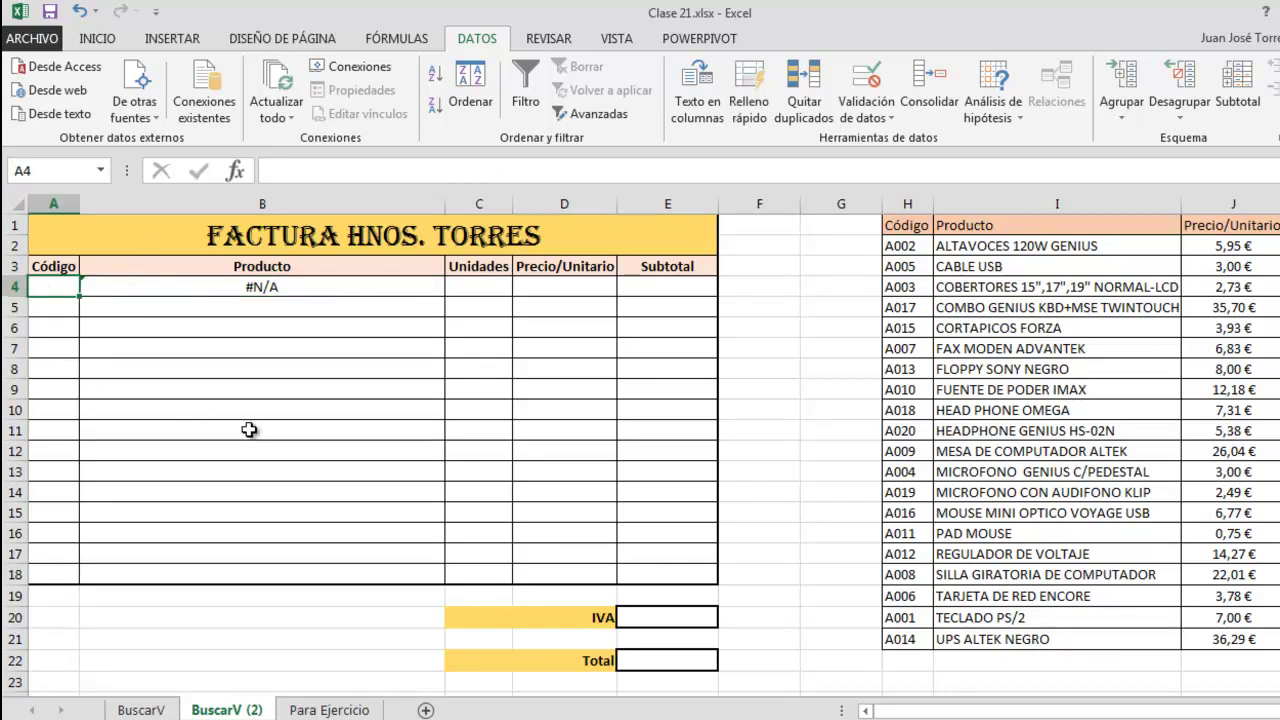
text(A008)
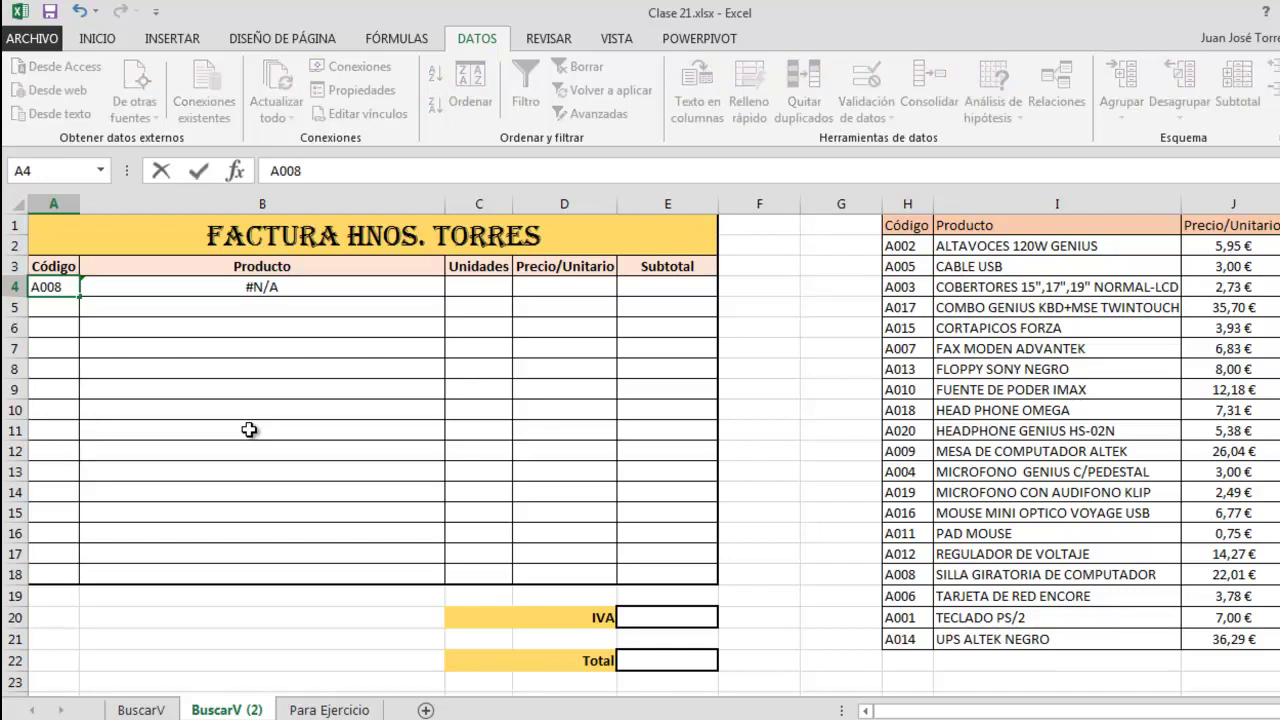
key(Return)
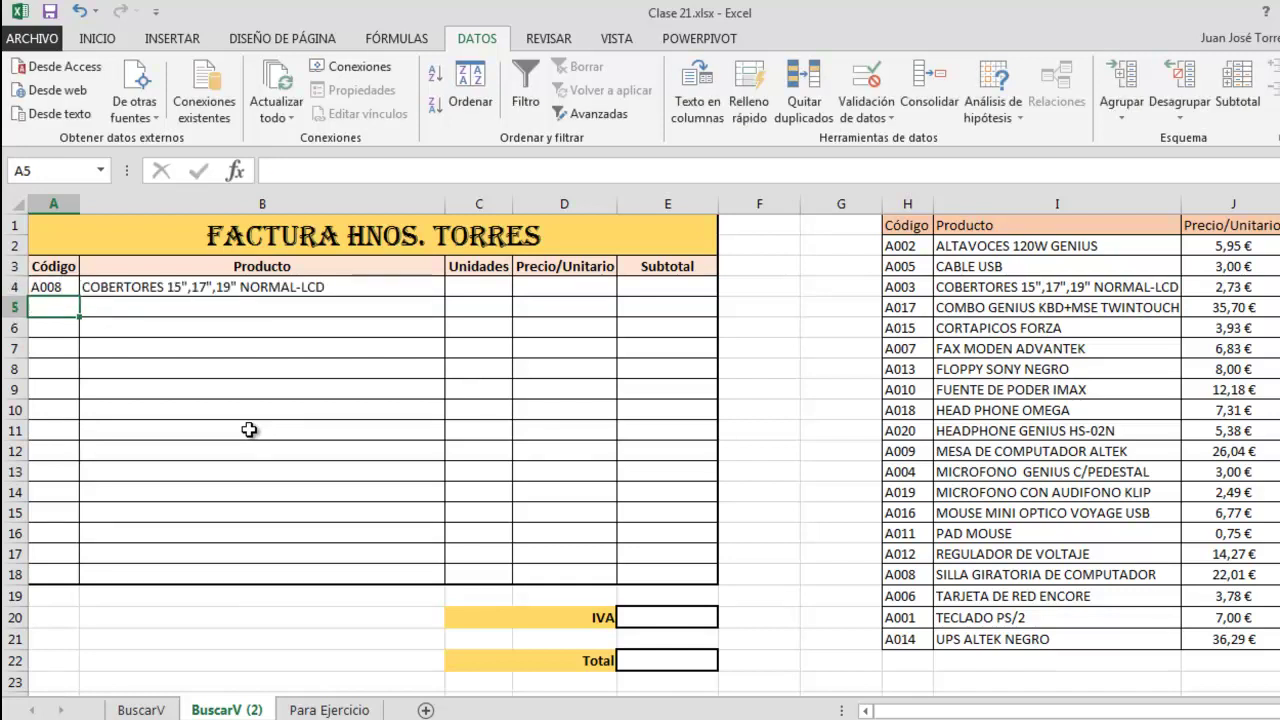
key(Up)
key(Right)
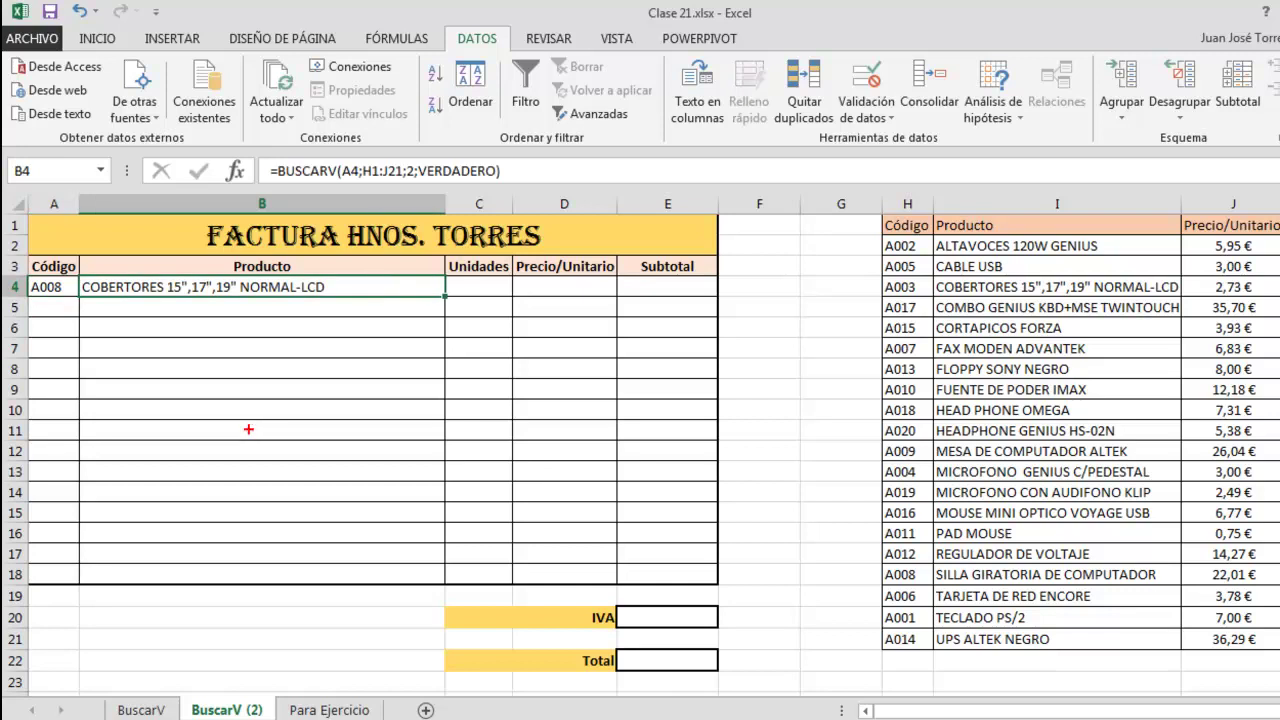
drag(38, 291, 56, 346)
drag(339, 287, 364, 334)
mouse_move(884, 562)
mouse_down()
mouse_move(934, 580)
mouse_move(1279, 584)
mouse_up()
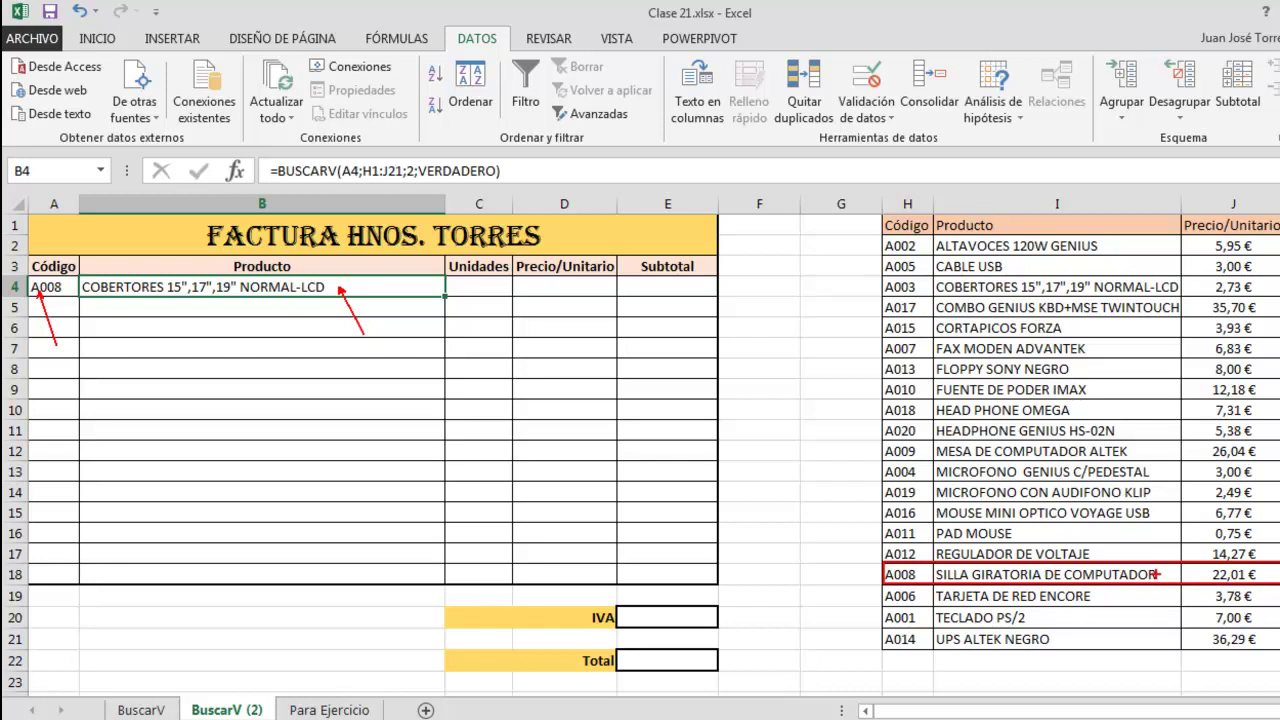
drag(1159, 573, 1245, 531)
mouse_move(415, 151)
mouse_down()
mouse_move(428, 176)
mouse_move(500, 189)
mouse_up()
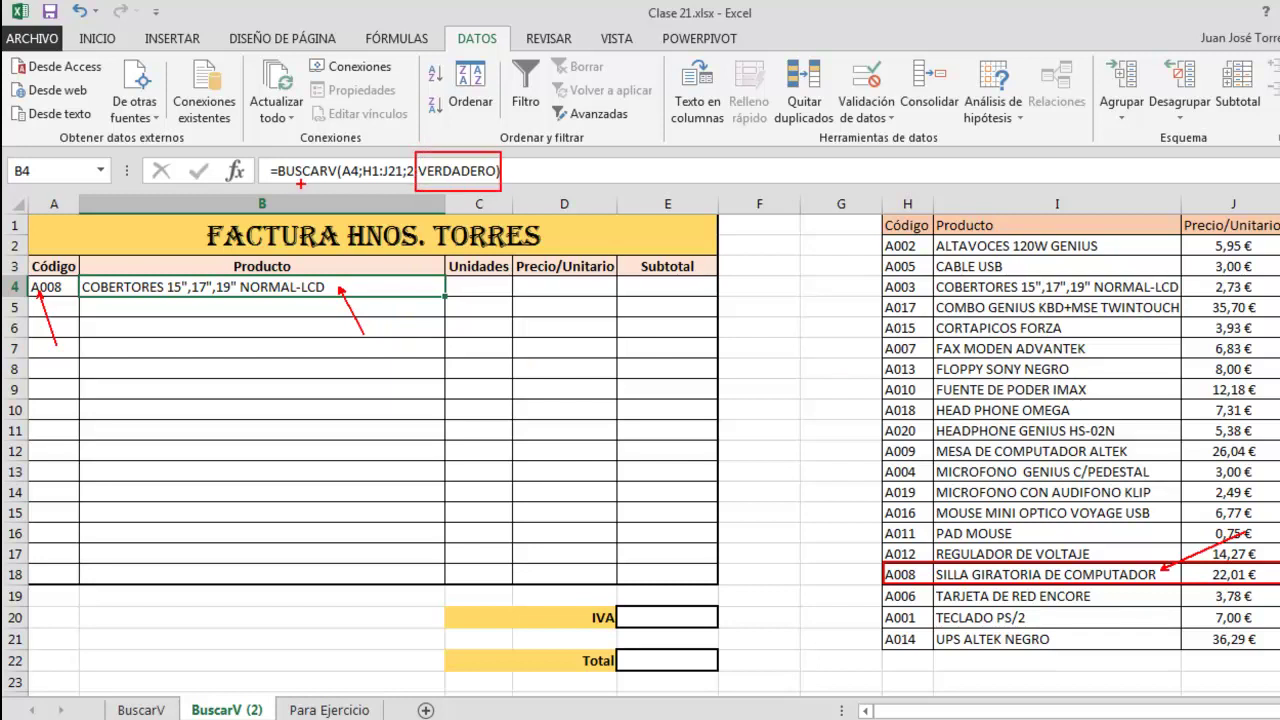
drag(906, 212, 915, 149)
drag(855, 578, 780, 578)
key(Escape)
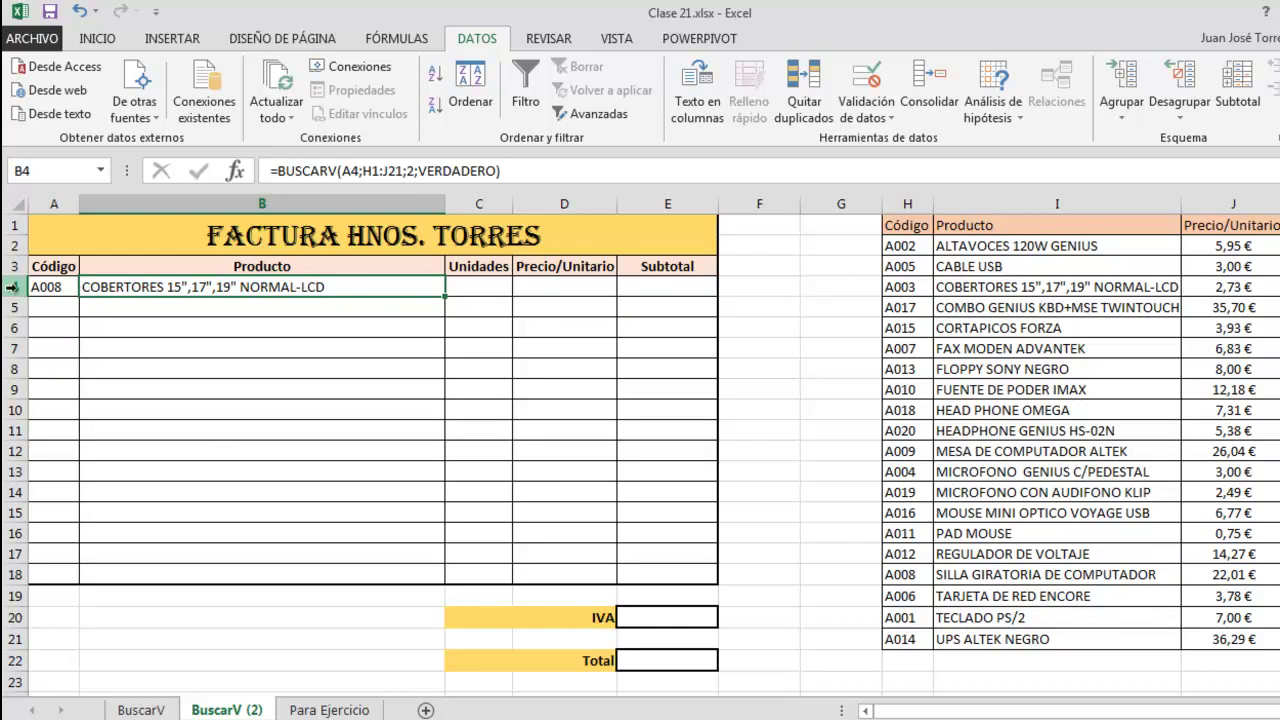
Replace the code in cell A4 with A005 to test the approximate lookup with another product
click(46, 287)
text(A005)
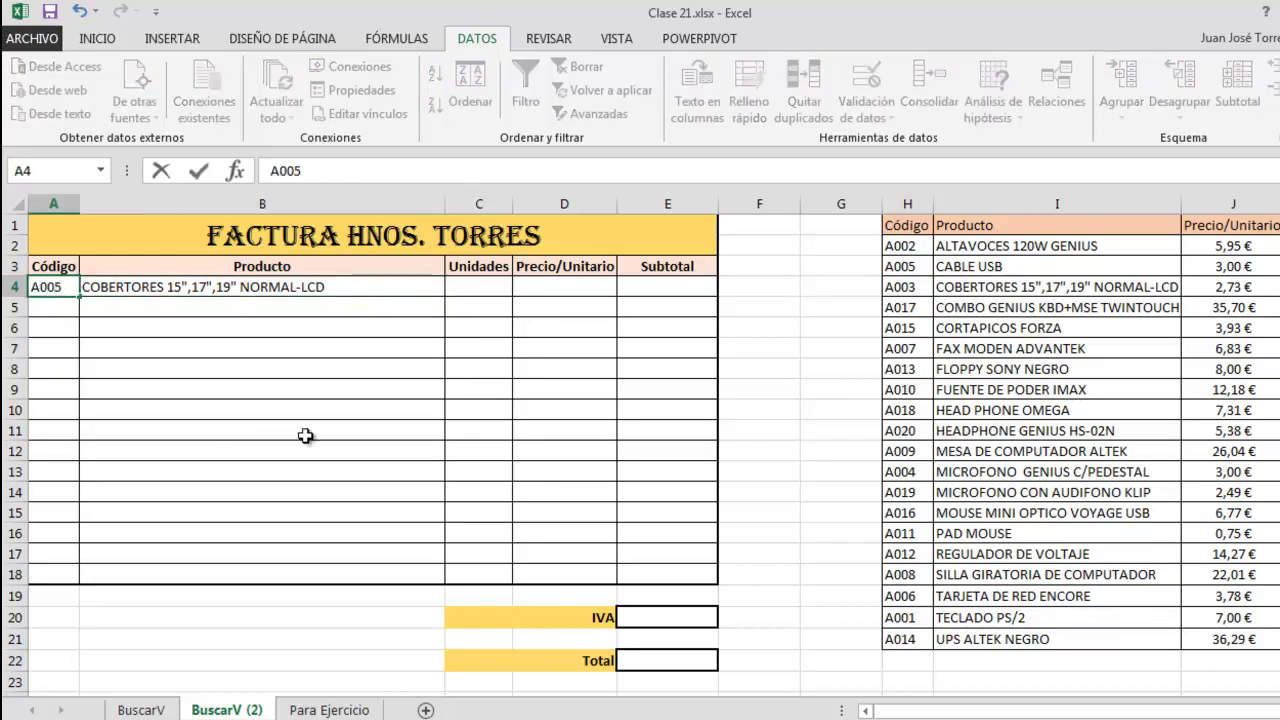
key(Return)
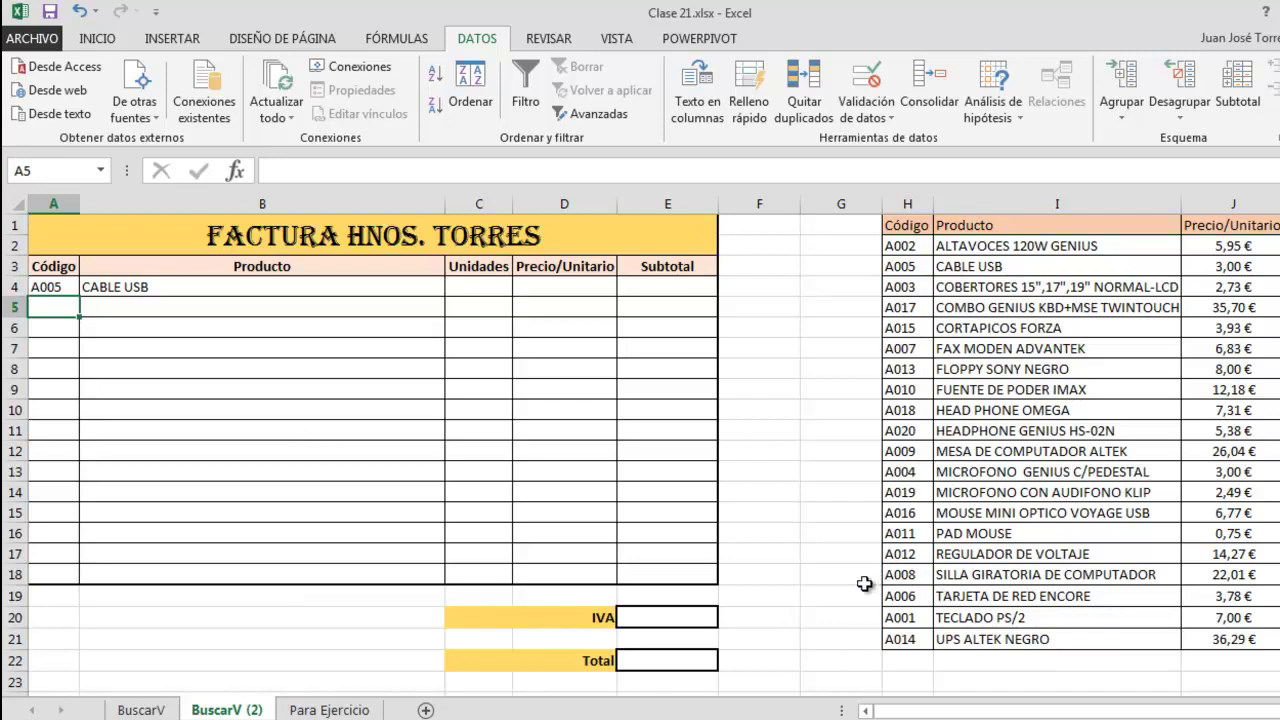
drag(872, 574, 821, 574)
key(Escape)
Change the last argument of the BUSCARV formula in B4 from VERDADERO to FALSO for an exact match
click(175, 292)
click(461, 171)
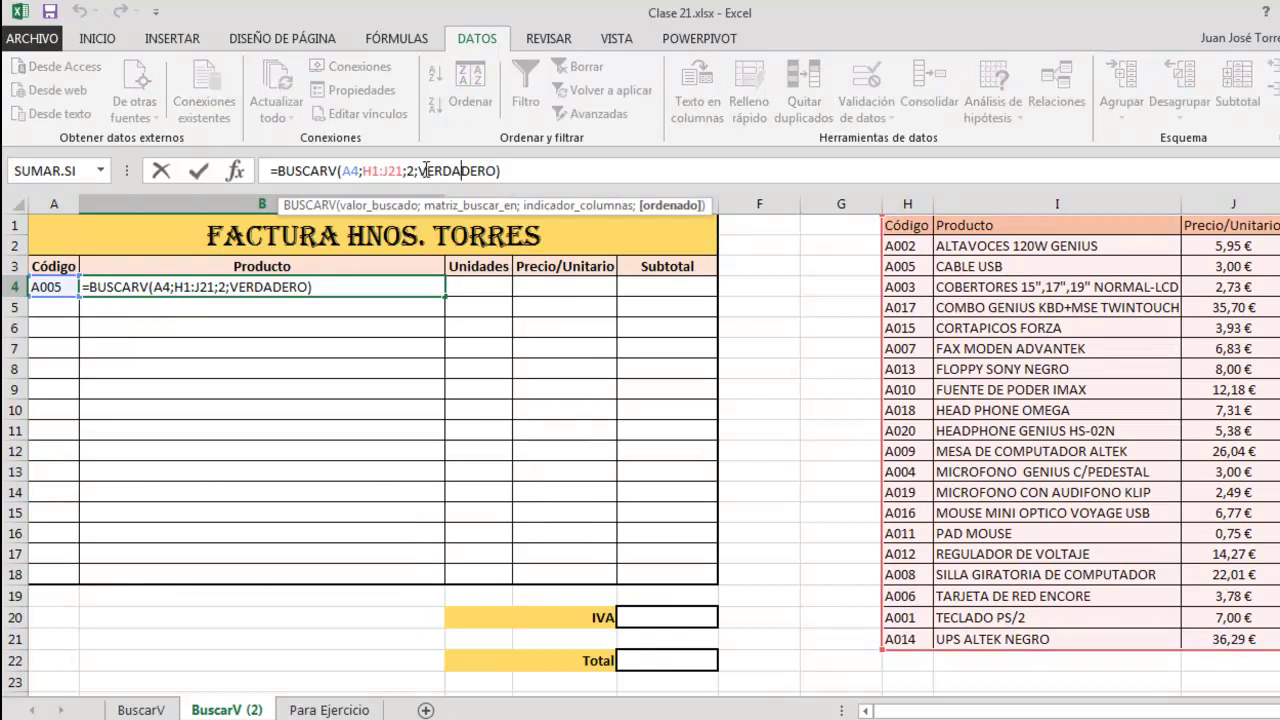
drag(420, 170, 497, 172)
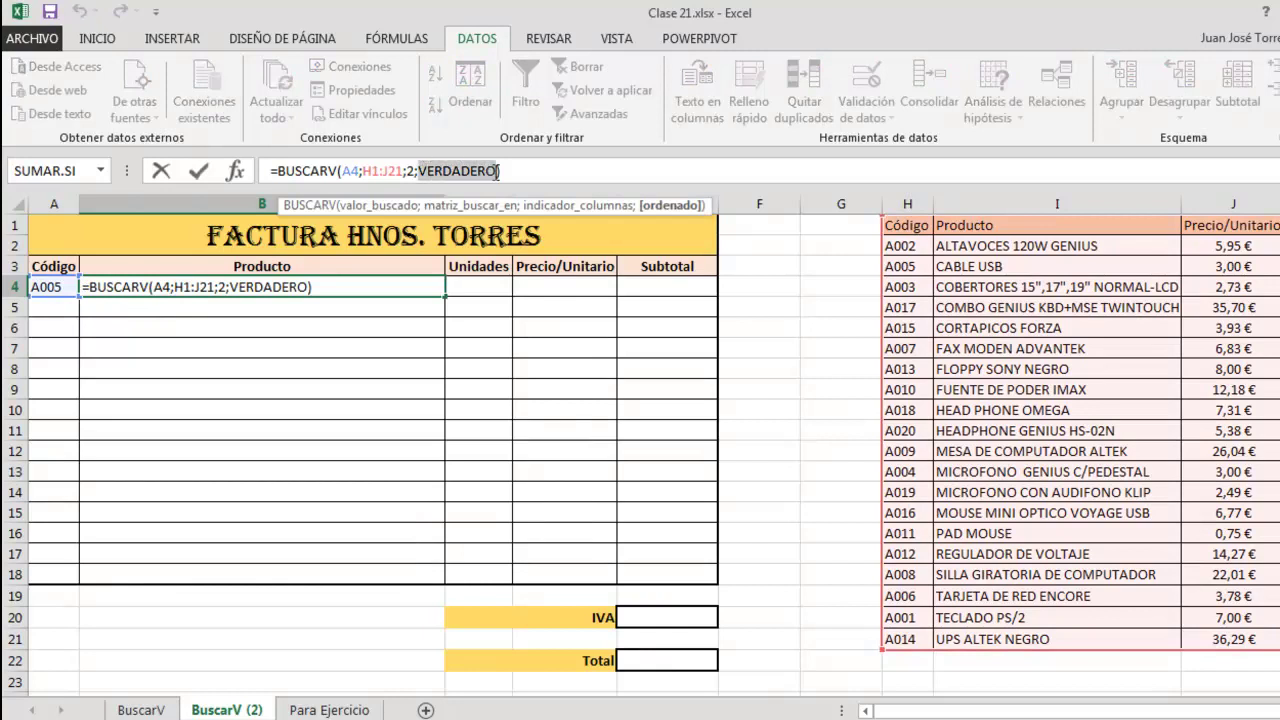
text(FA)
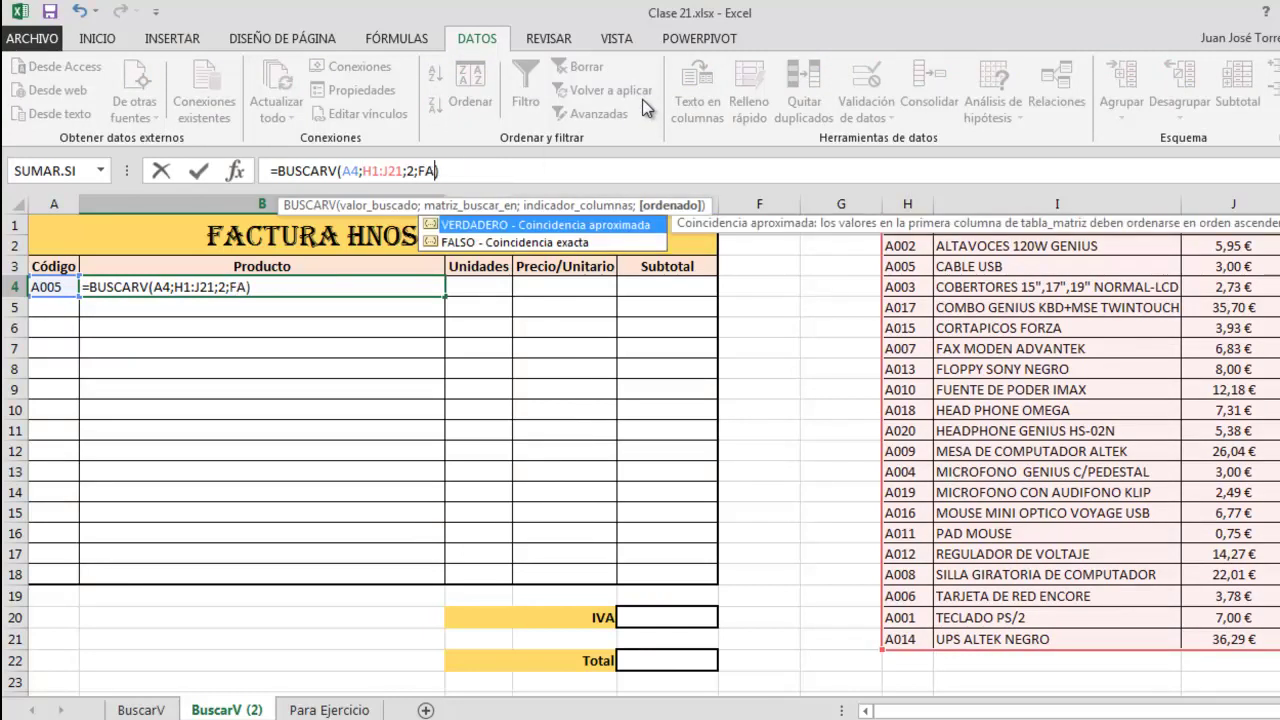
double_click(460, 243)
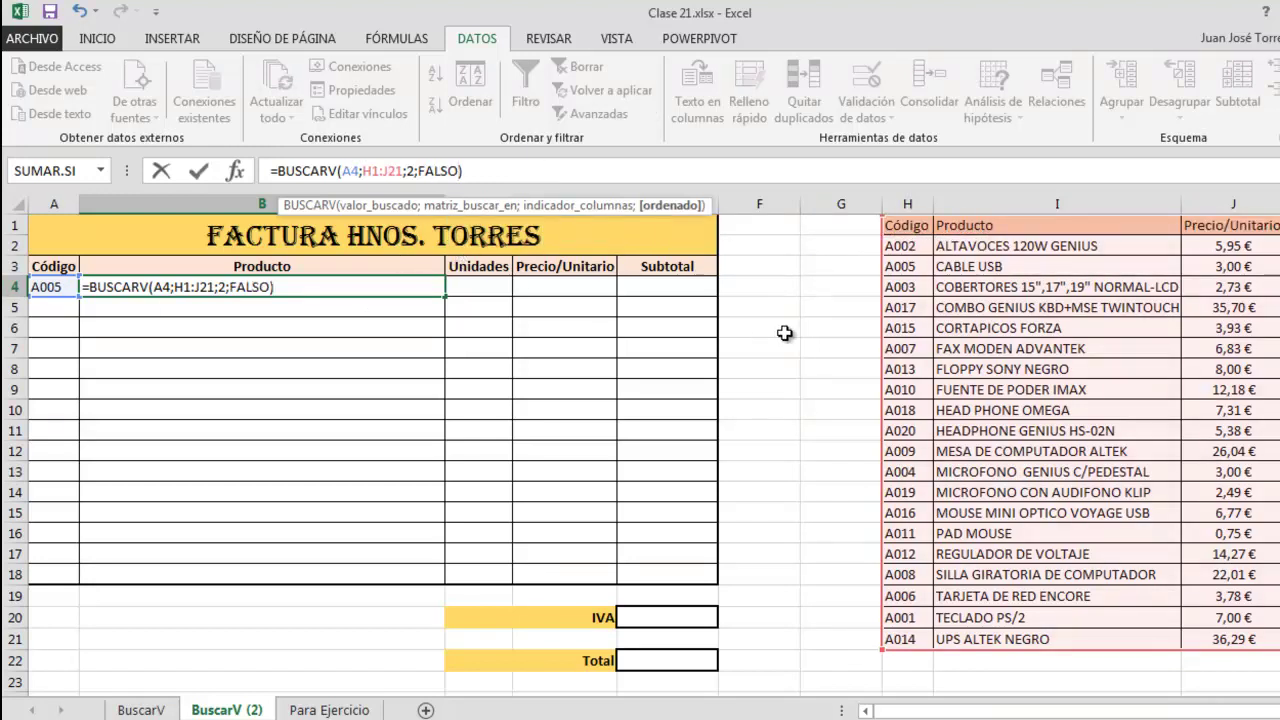
key(Return)
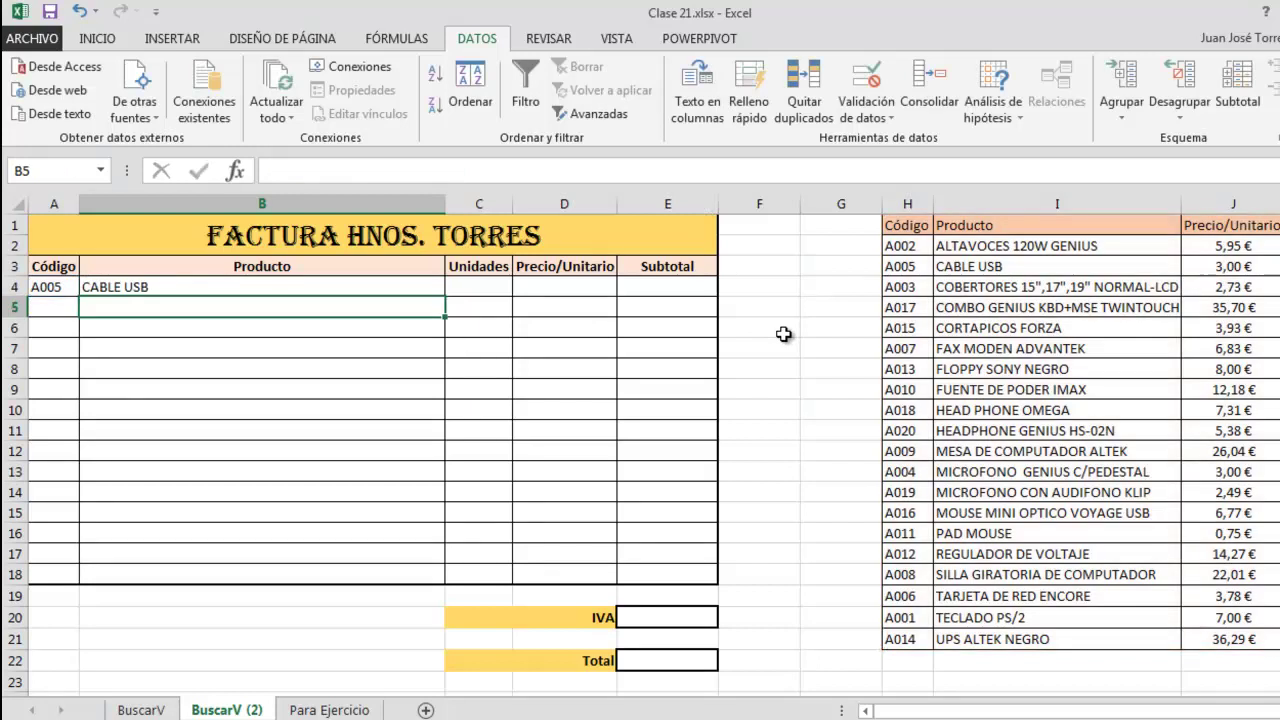
key(Up)
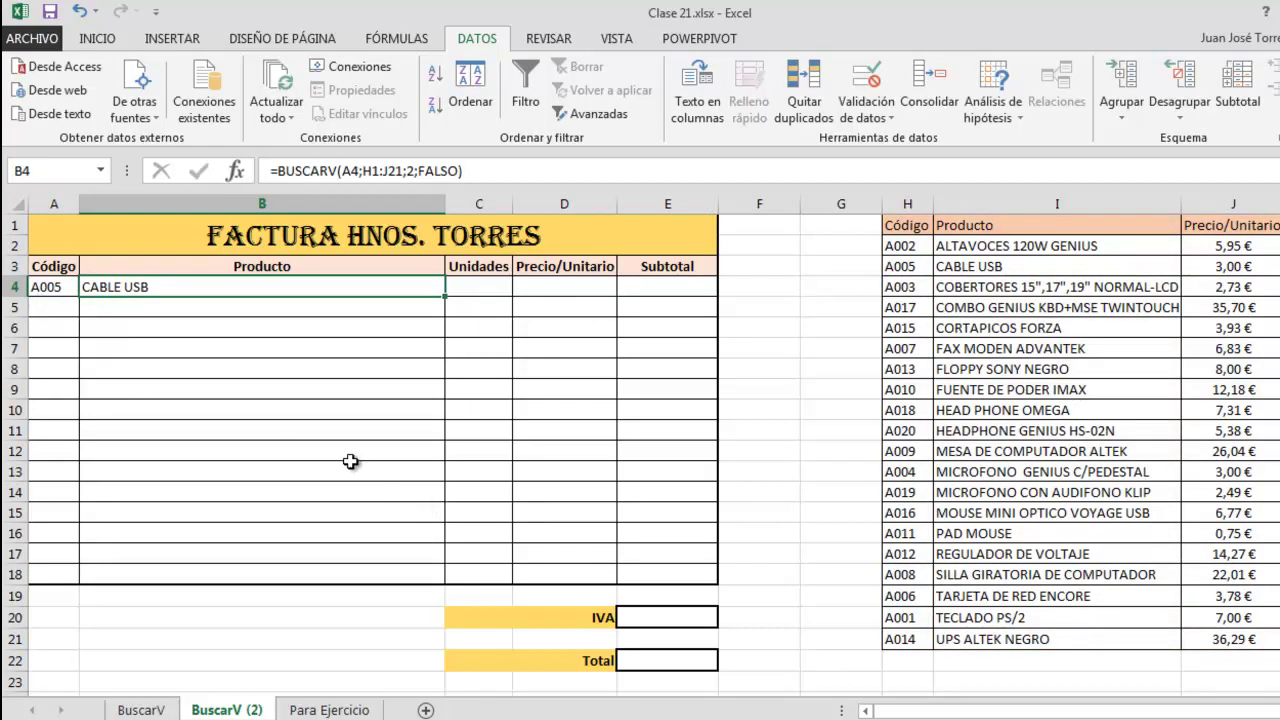
Replace the code in cell A4 with A008 to test the exact-match product lookup
click(42, 289)
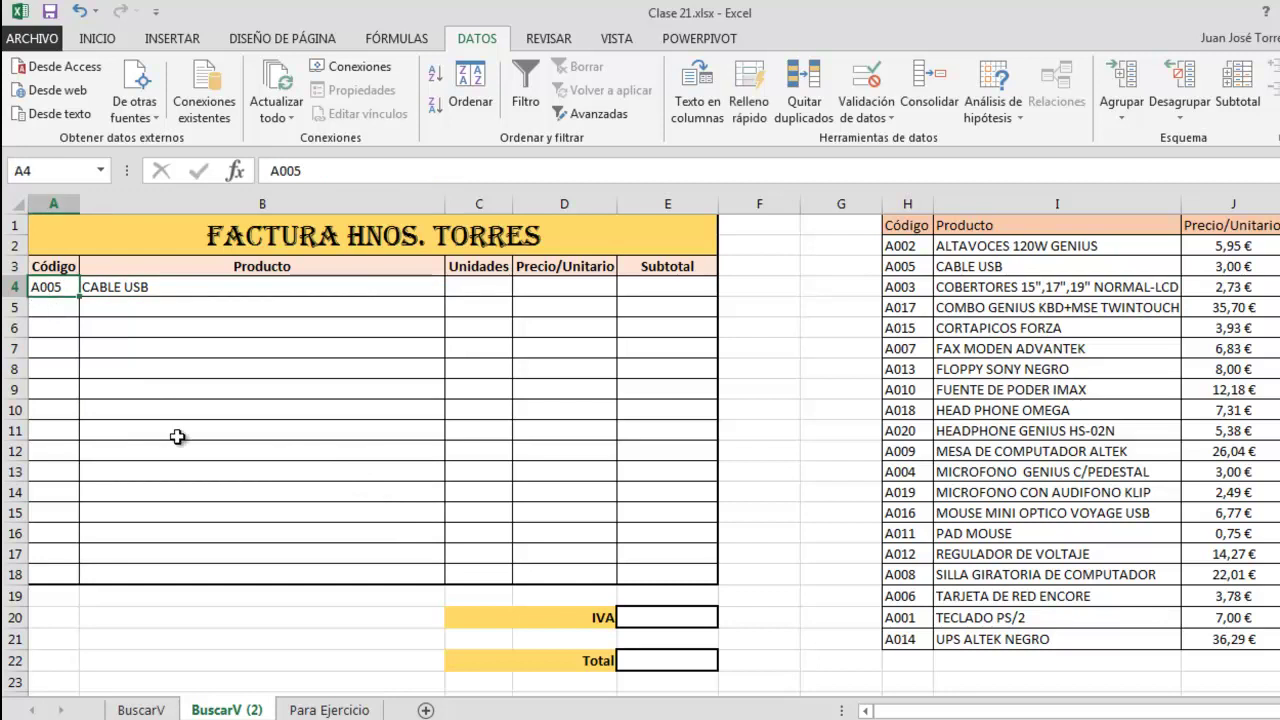
text(A)
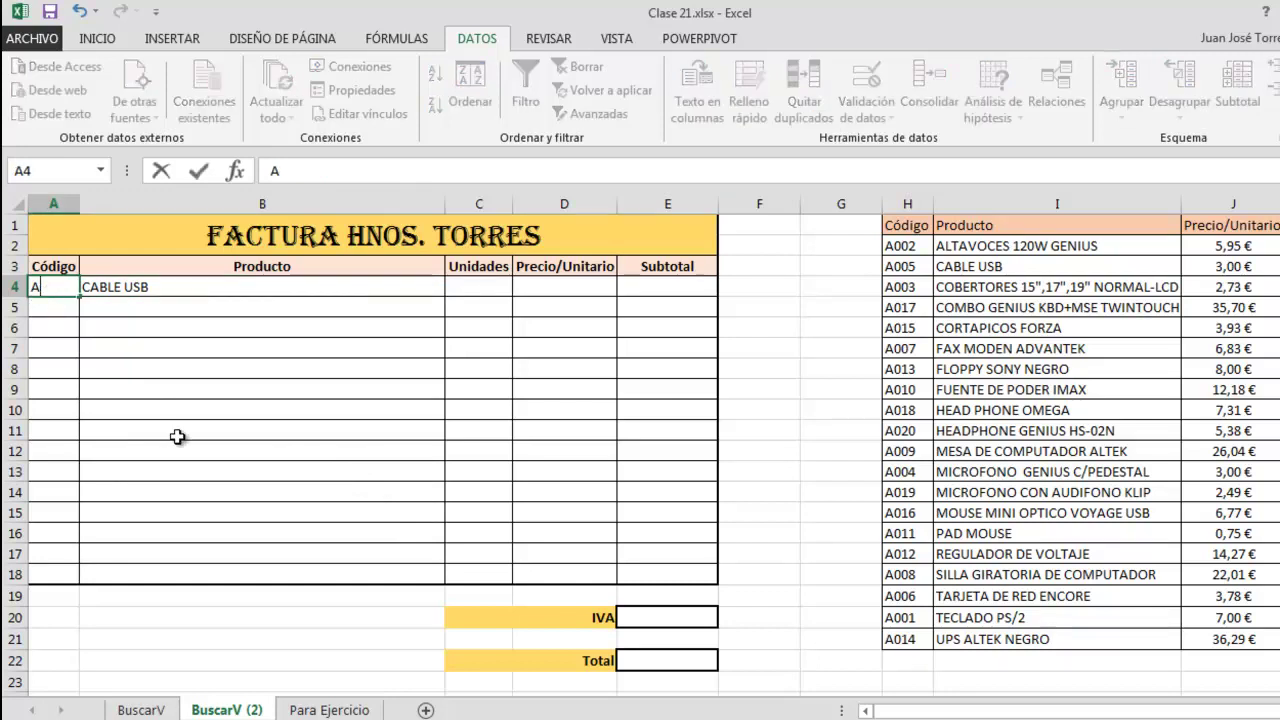
text(008)
key(Return)
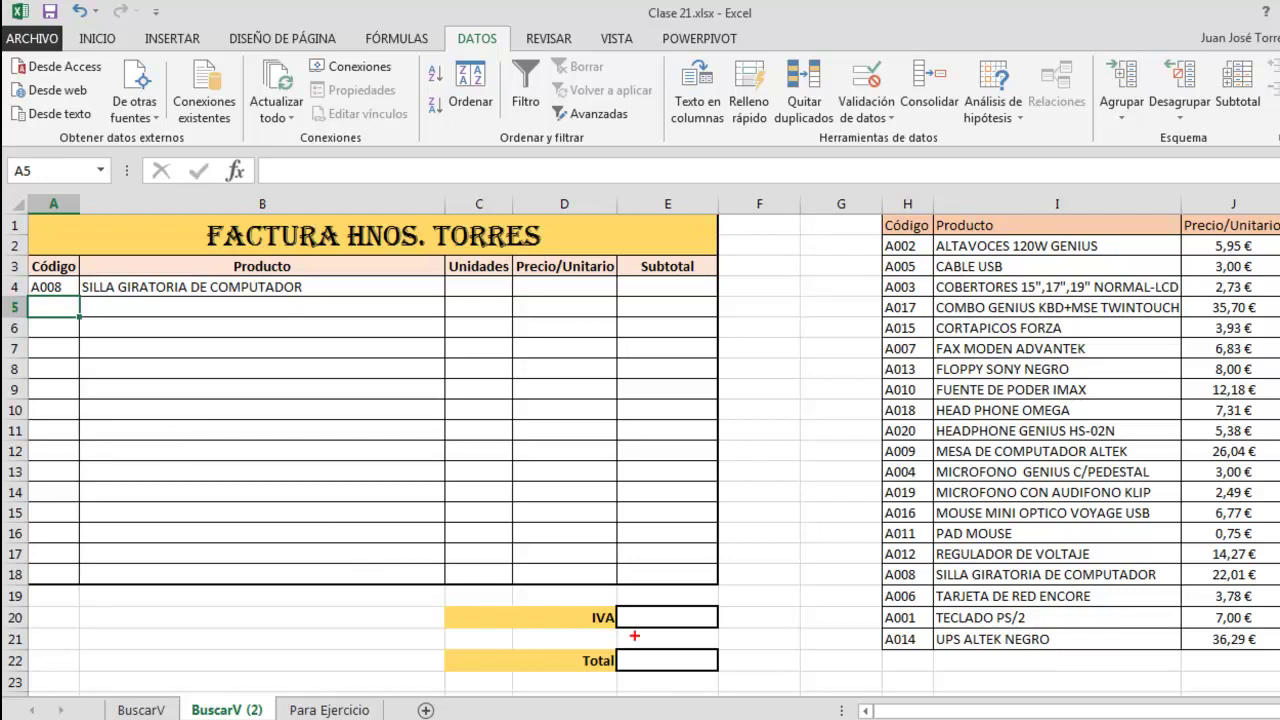
mouse_move(875, 564)
mouse_down()
mouse_move(924, 580)
mouse_move(1279, 586)
mouse_up()
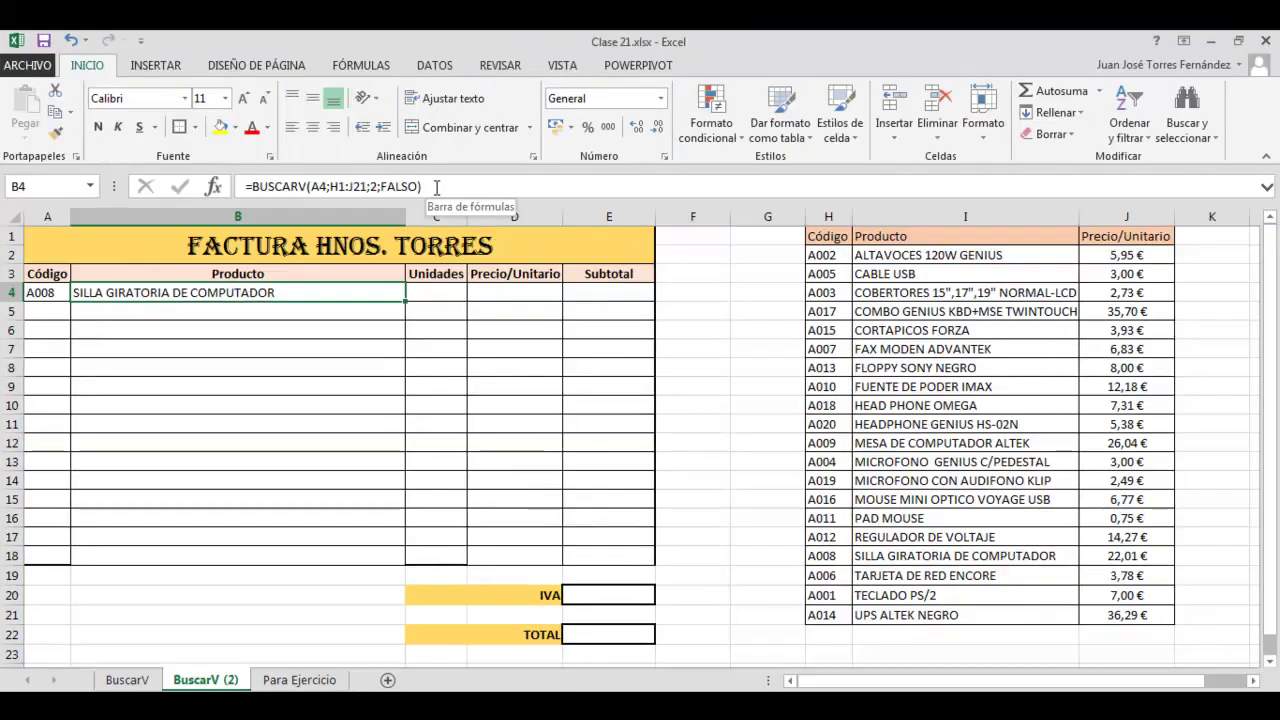
Start a BUSCARV formula in D4 with A4 as the lookup value and H1:J21 as the search table
key(Right)
key(Right)
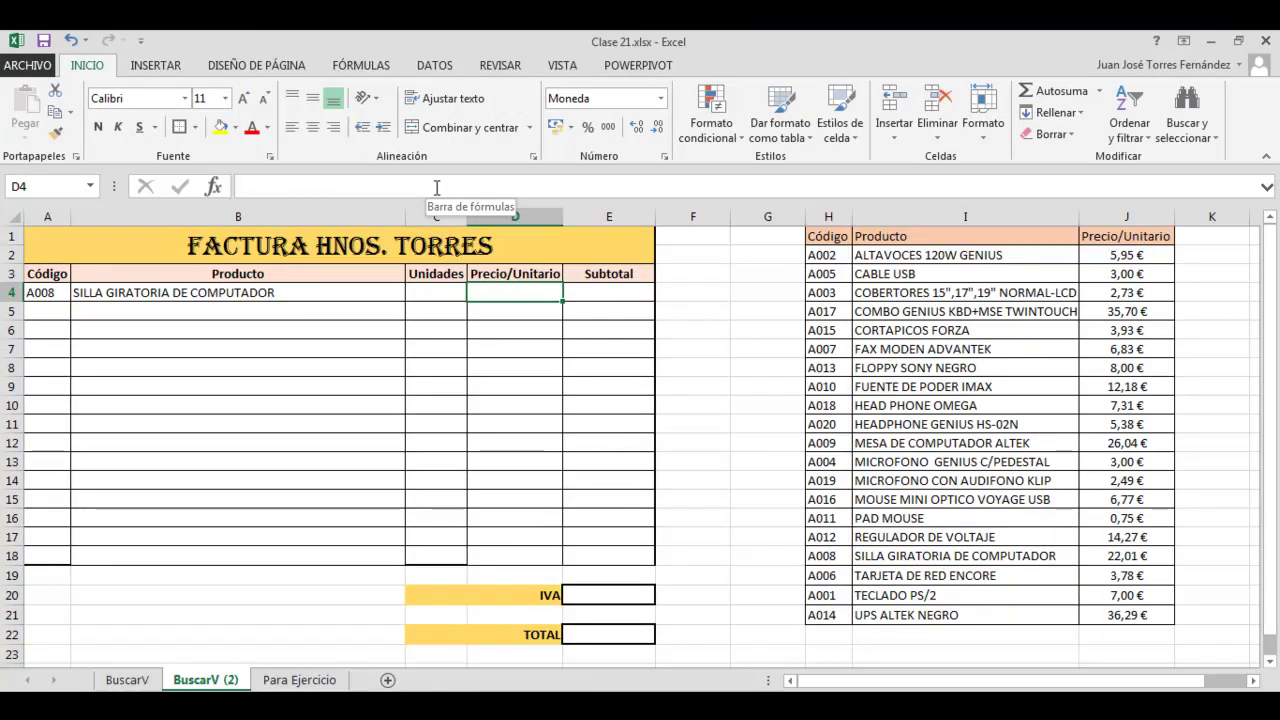
text(=buscar)
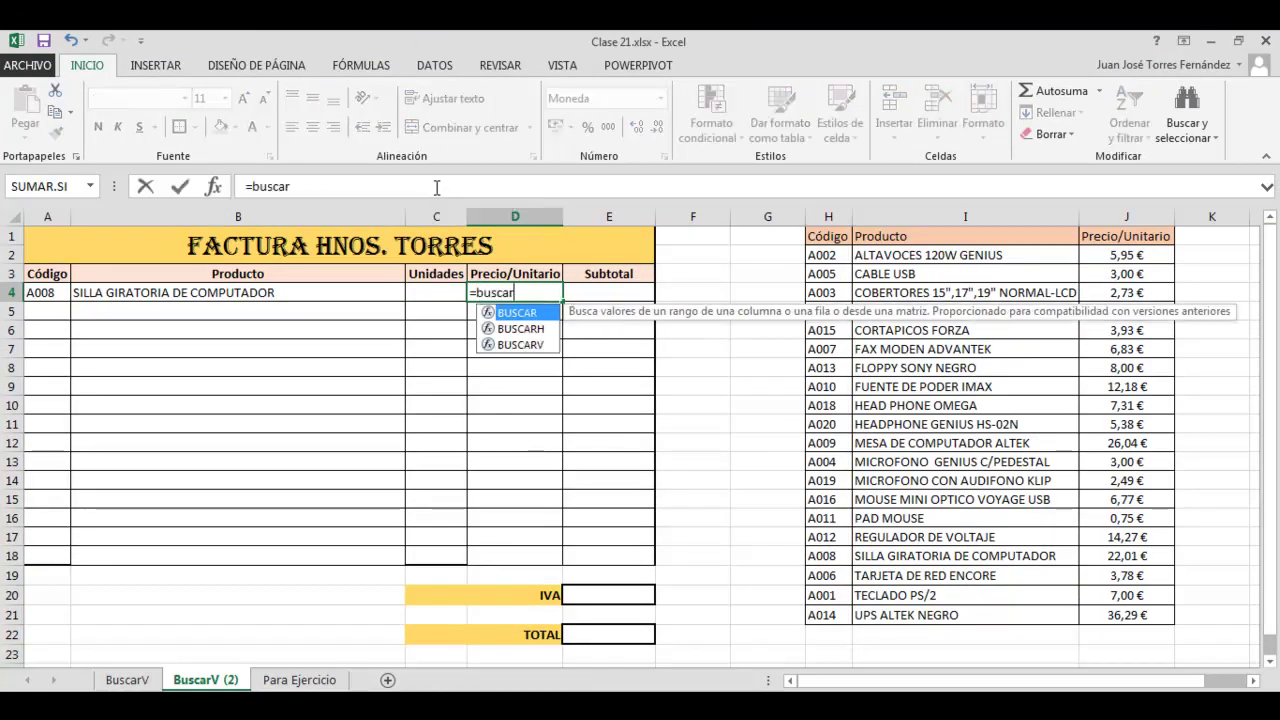
text(v()
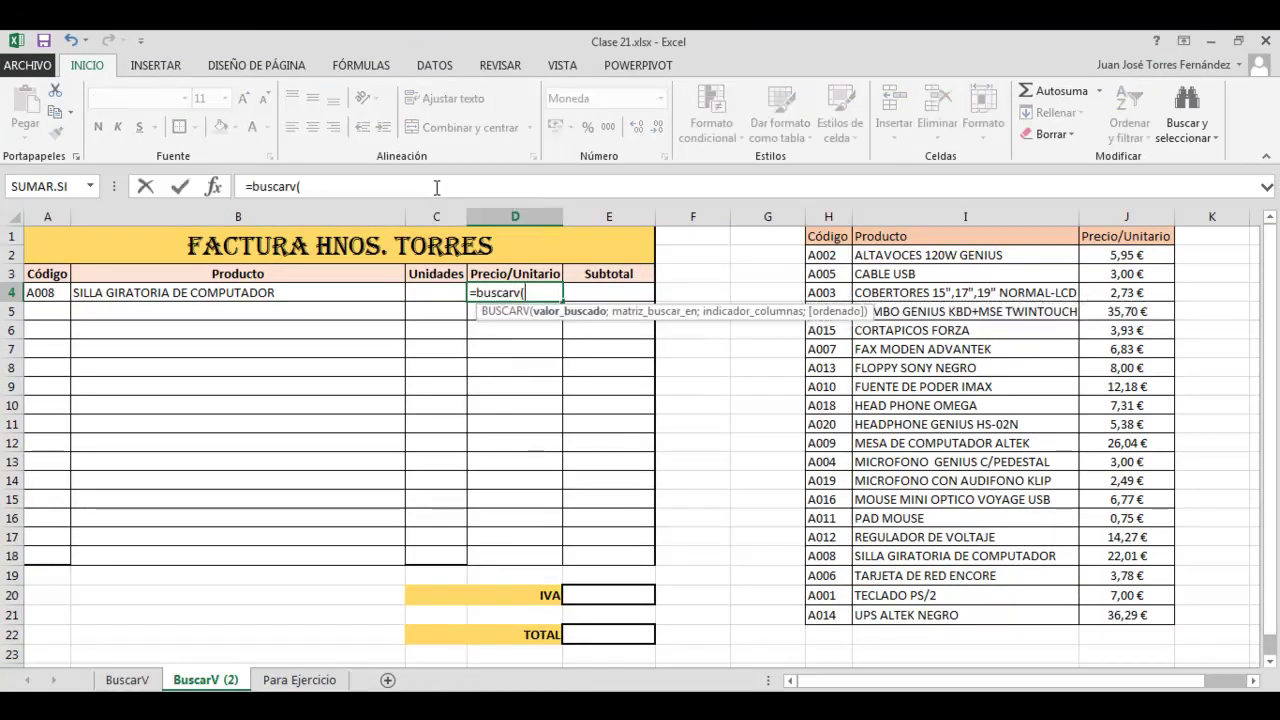
click(38, 293)
text(;)
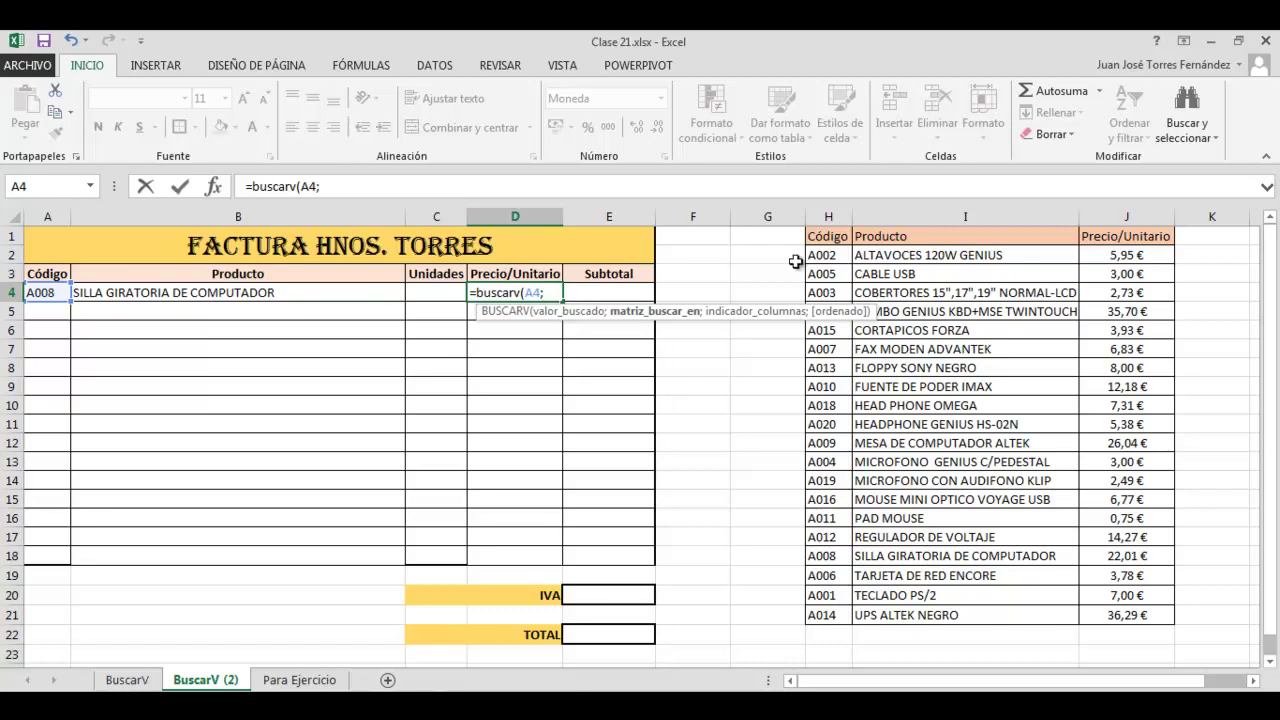
click(838, 244)
drag(838, 244, 1117, 615)
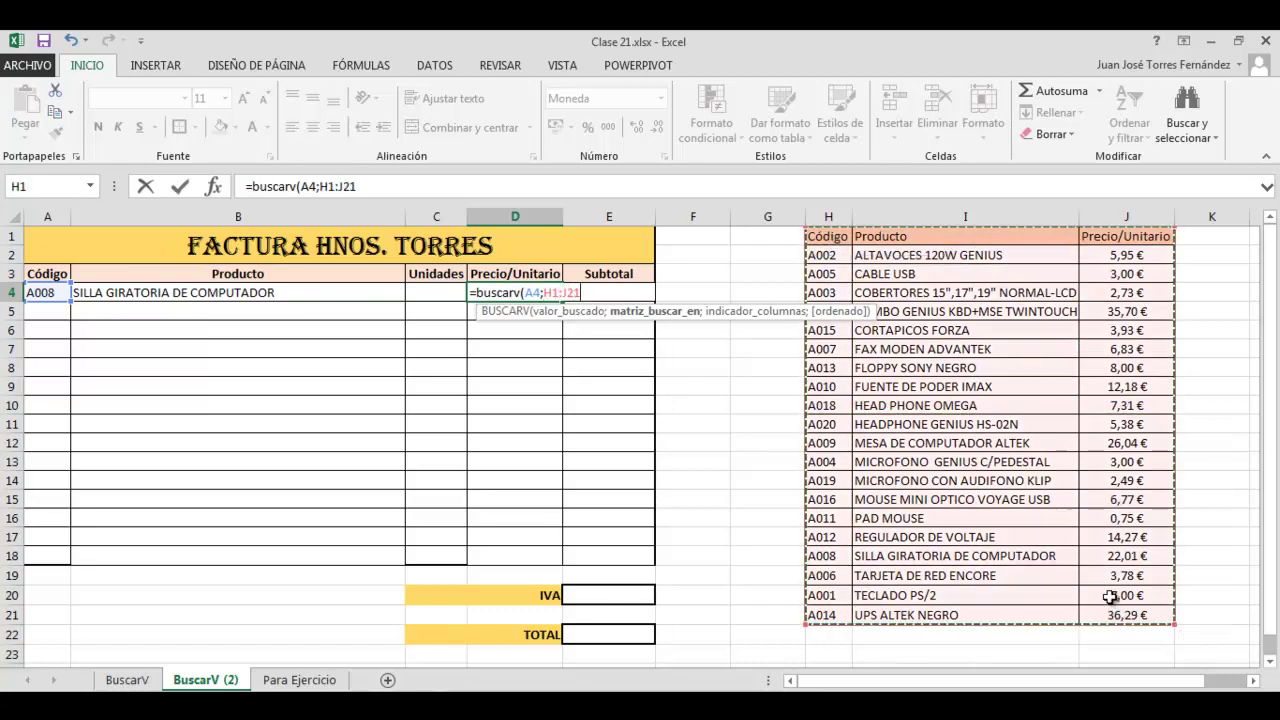
Complete the unit price formula in D4 with column index 3 and FALSO for an exact match
text(;3)
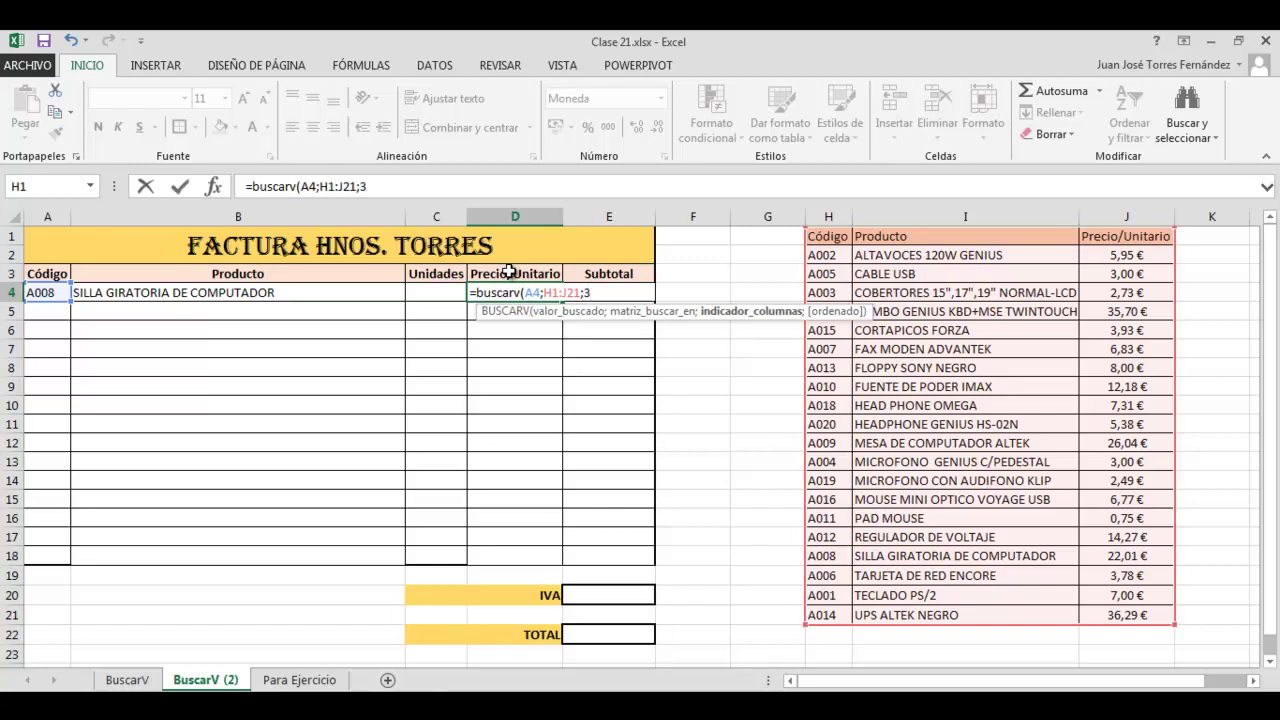
text(;)
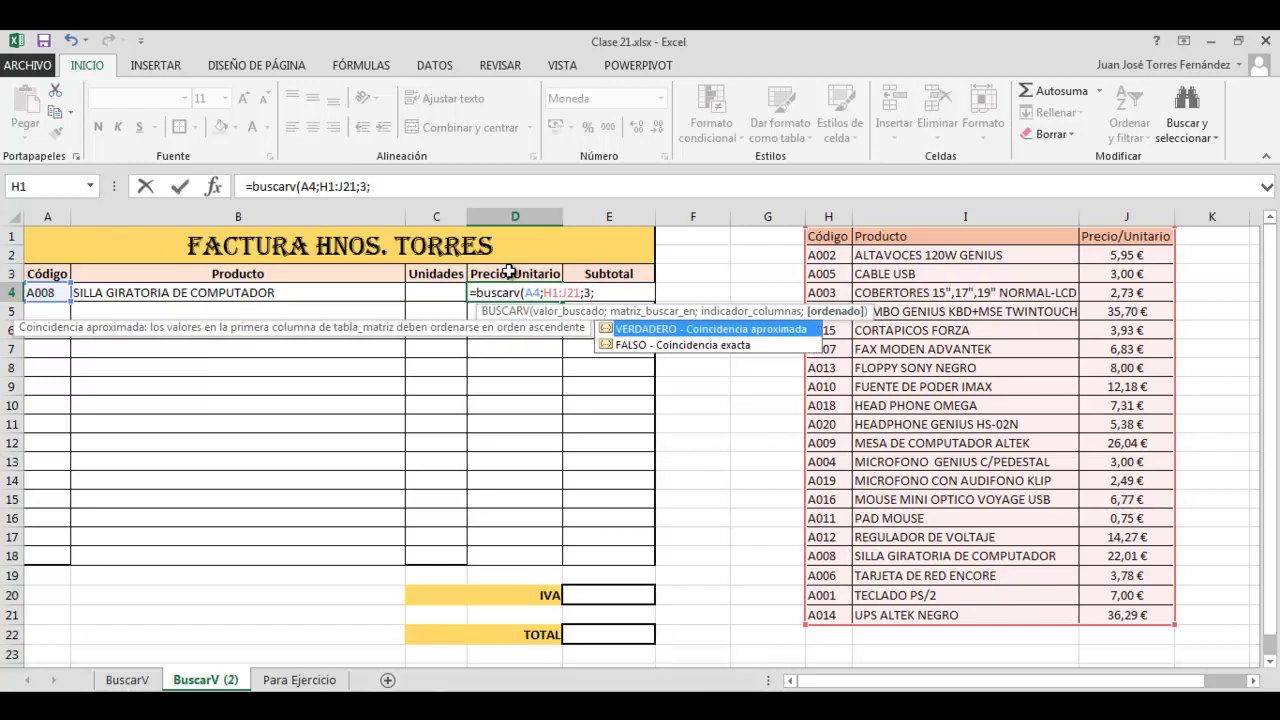
double_click(630, 345)
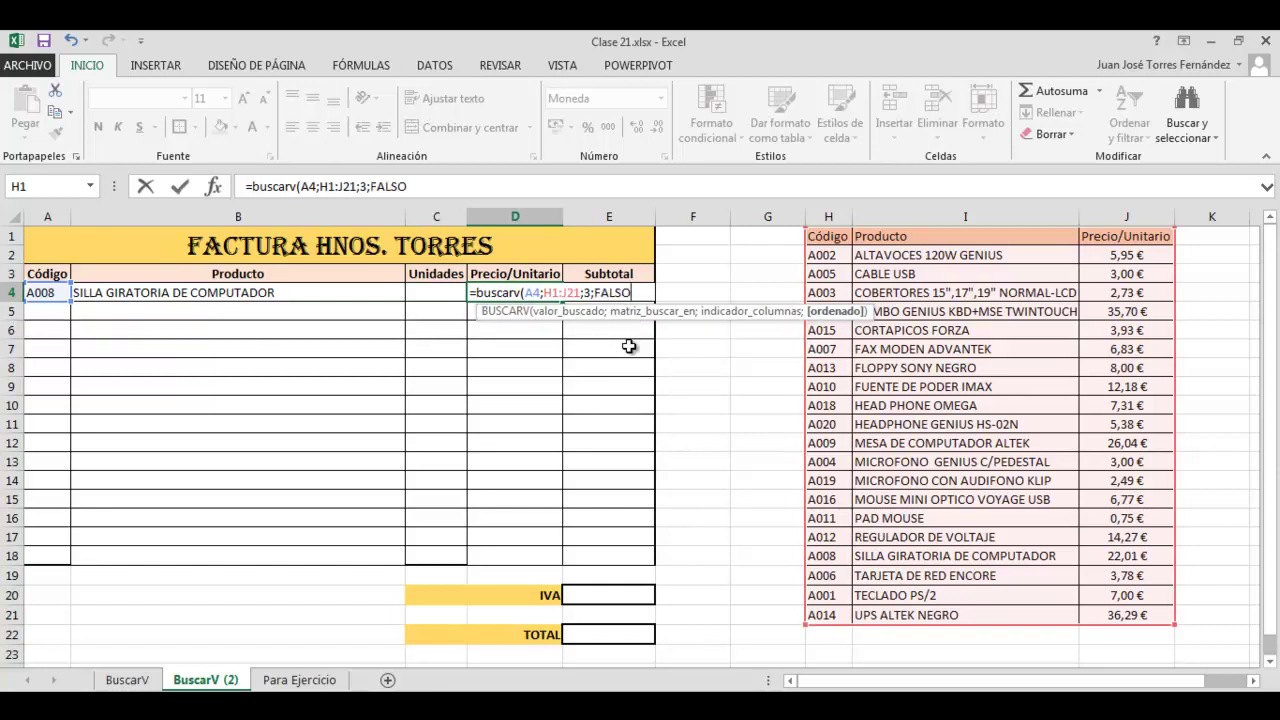
key(Return)
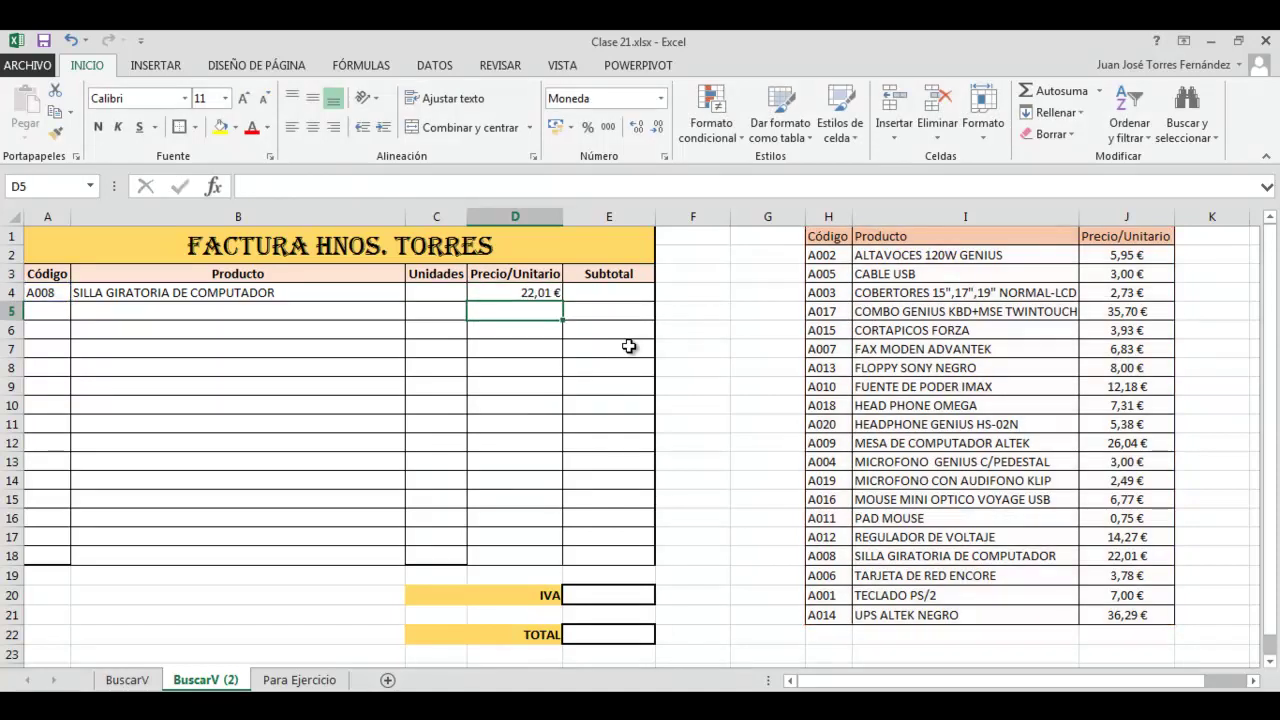
key(Up)
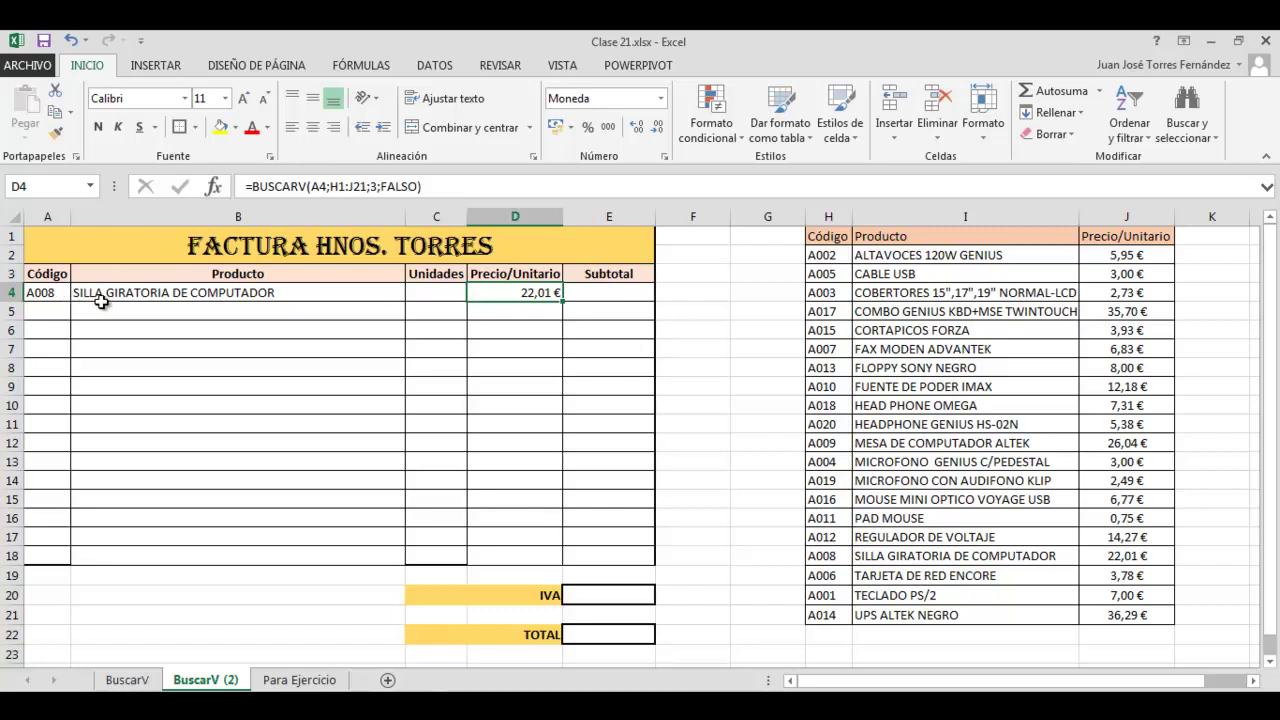
click(210, 294)
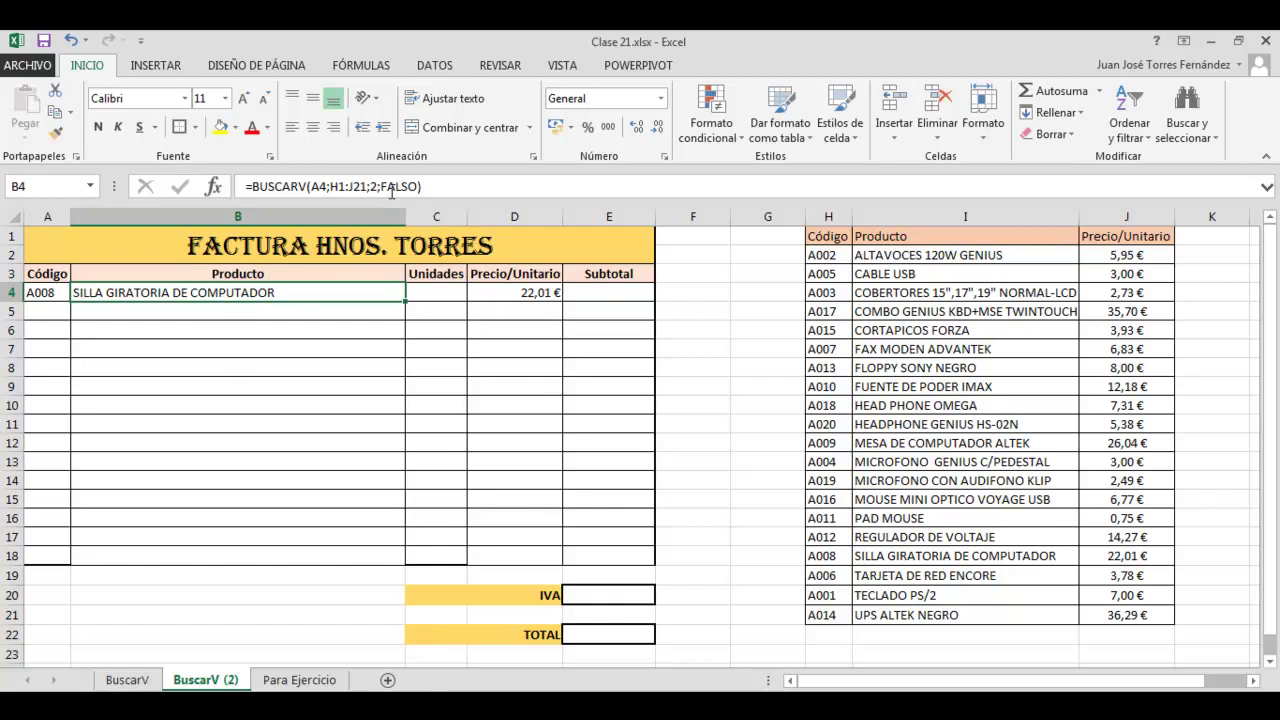
Lock the rows of the search table in the B4 BUSCARV formula, making the range H$1:J$21
click(363, 187)
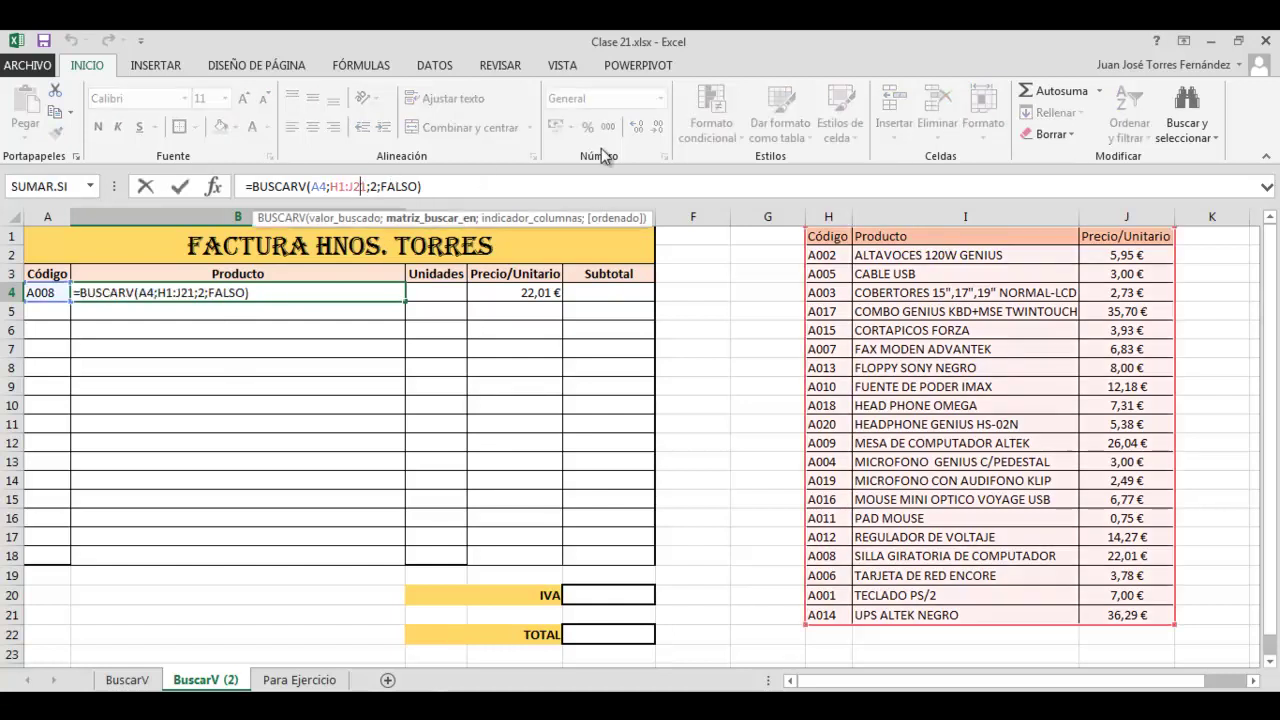
key(Right)
key(shift+Left)
key(shift+Left)
key(shift+Left)
key(shift+Left)
key(shift+Left)
key(shift+Left)
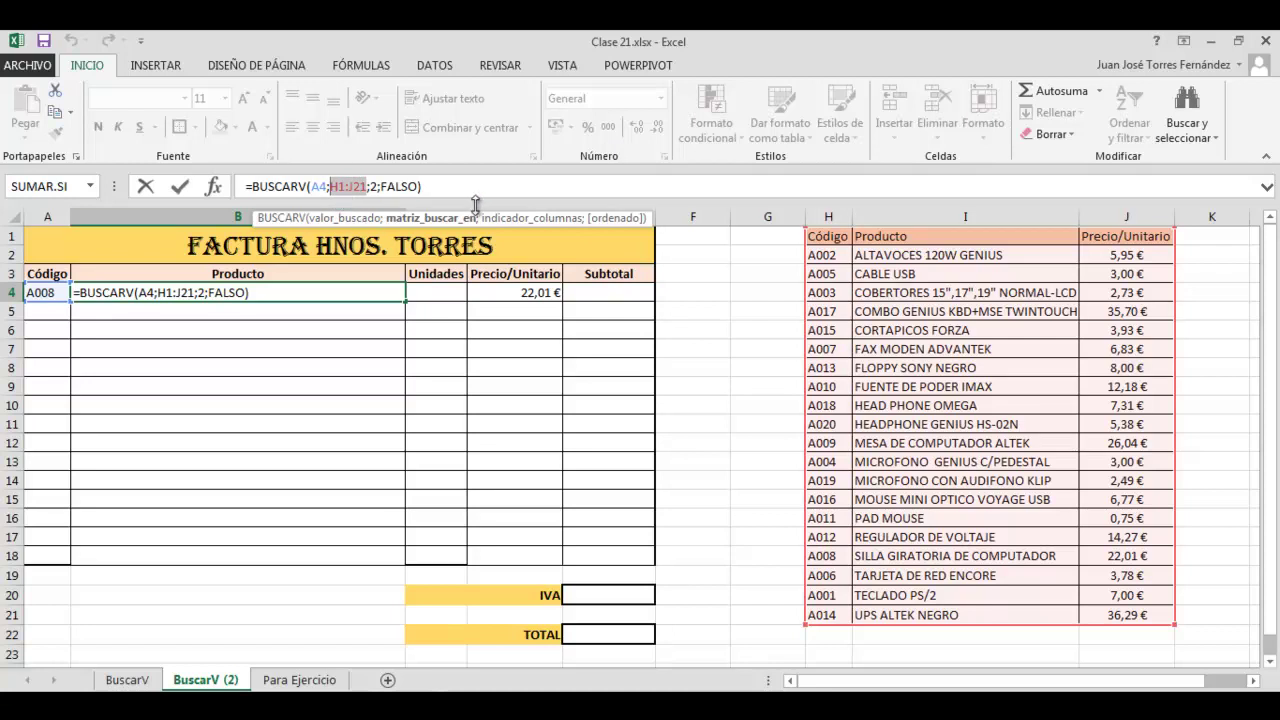
key(F4)
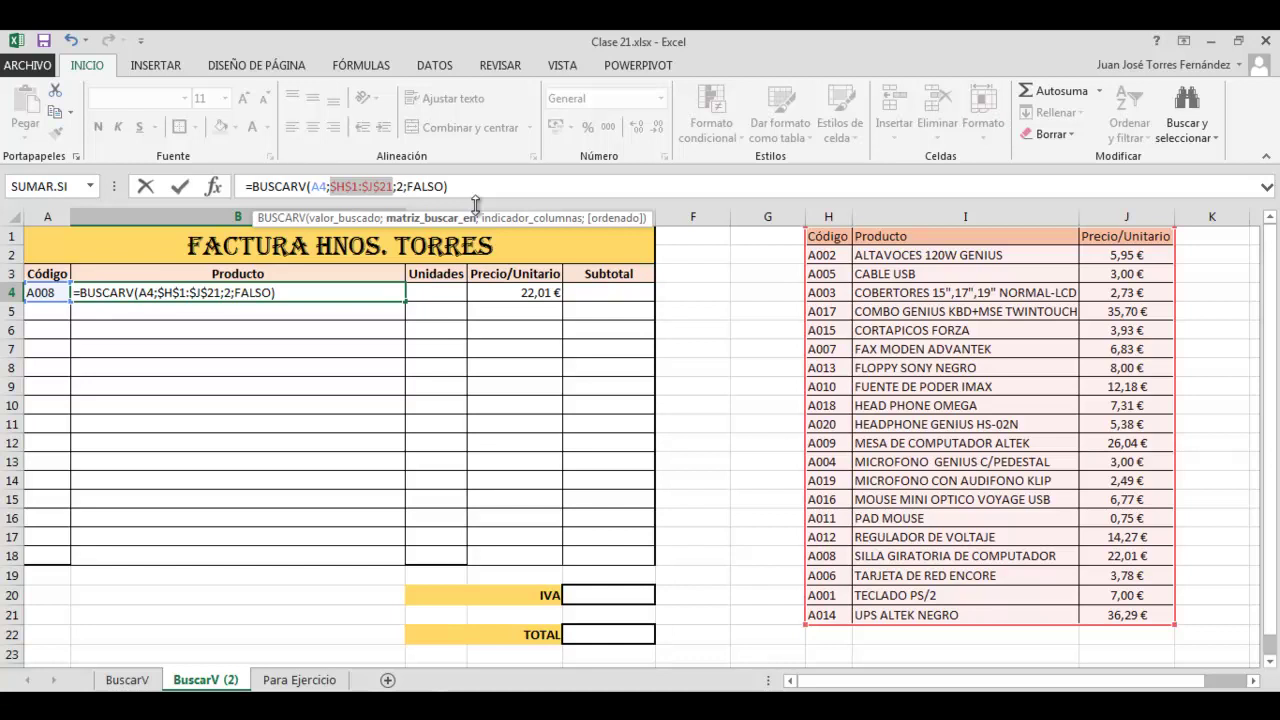
key(F4)
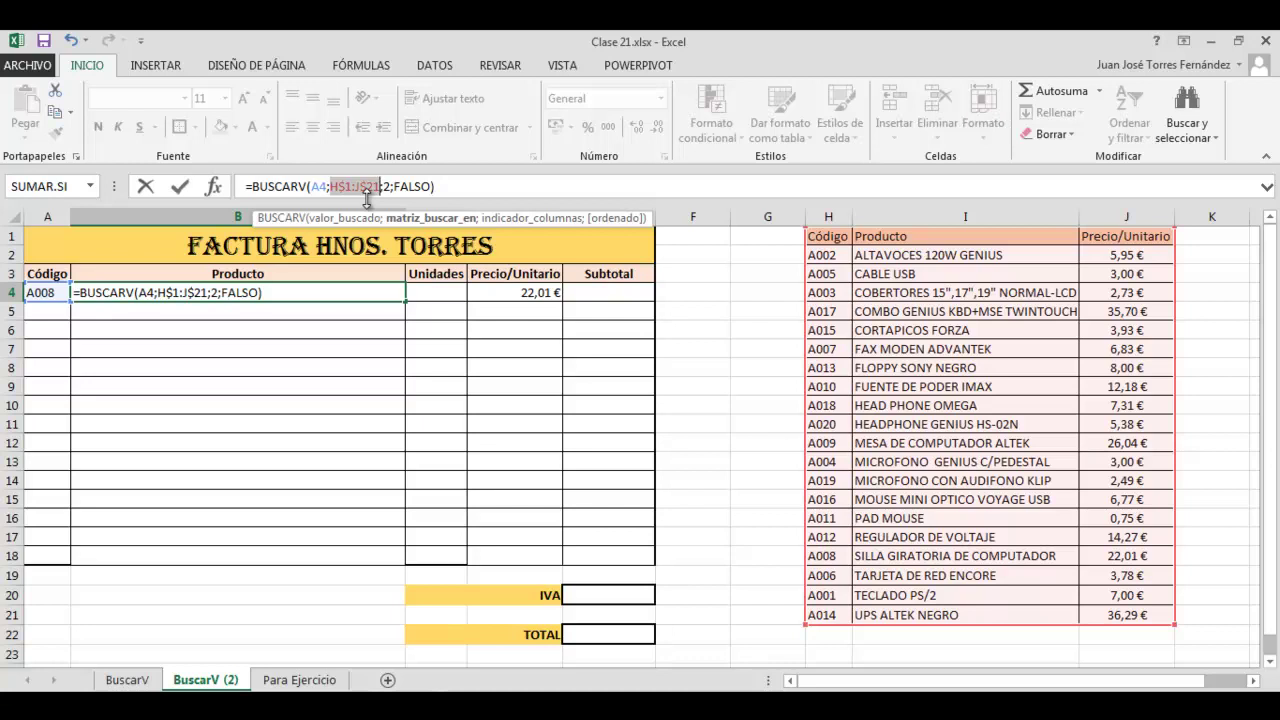
key(Return)
Copy the product formula in B4 down to B18 and check the copied formula in B5
key(Up)
drag(404, 301, 398, 570)
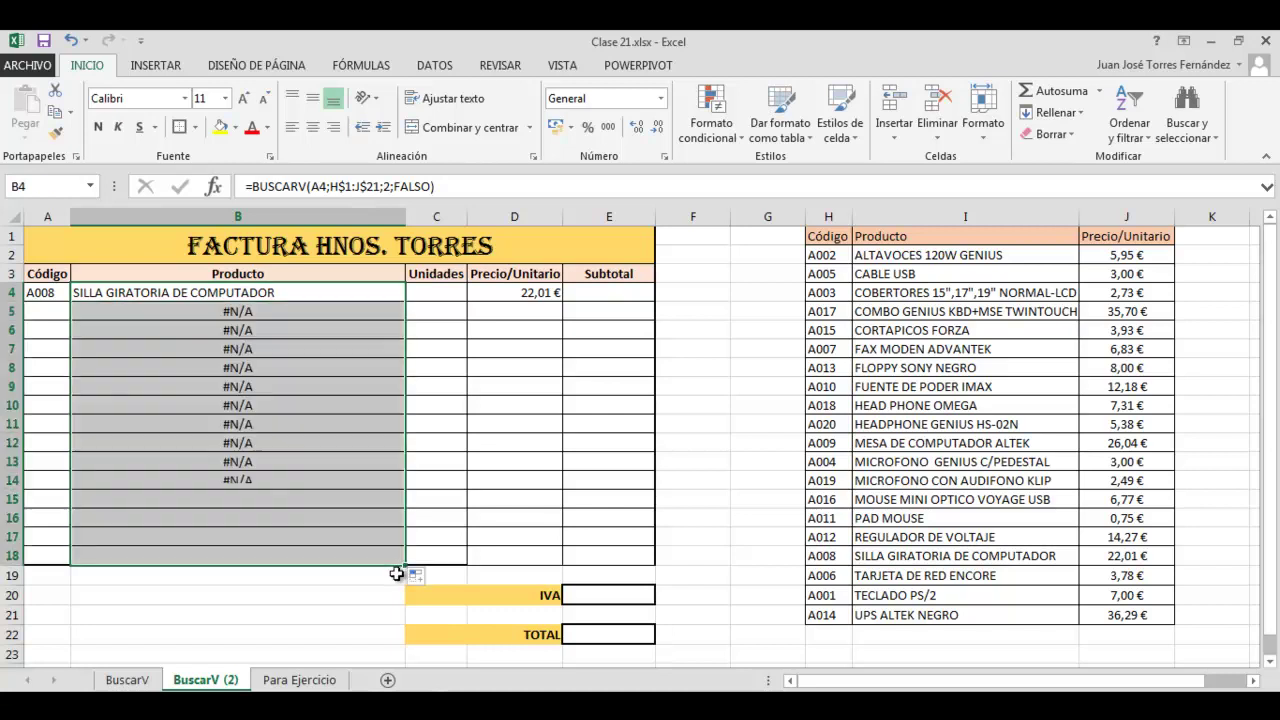
click(288, 310)
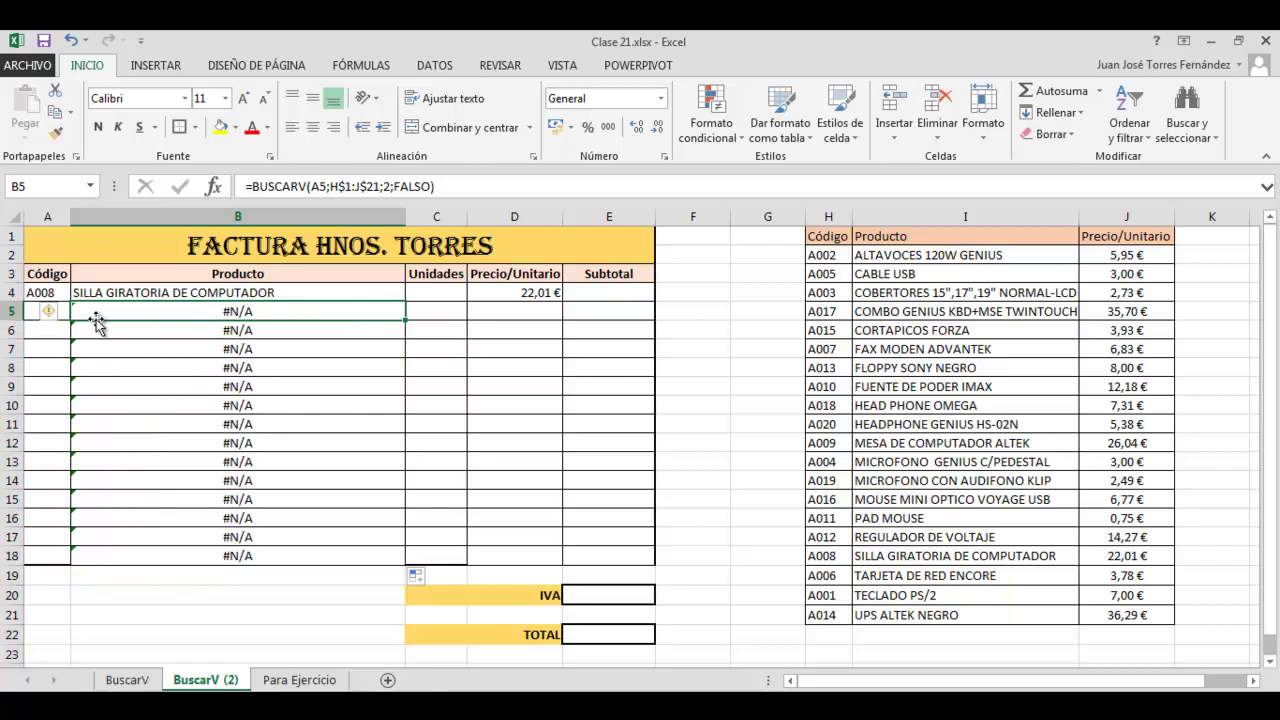
Enter the code a001 in A5 to test the copied product lookup
click(34, 311)
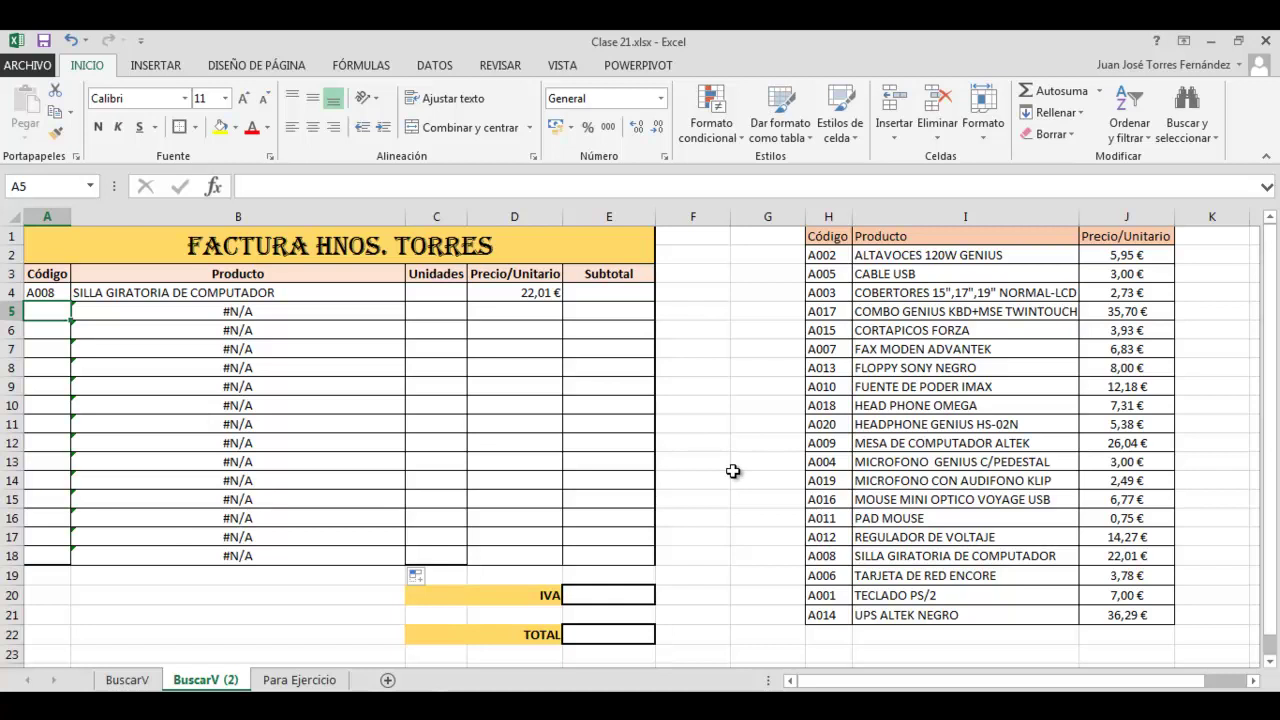
text(a008)
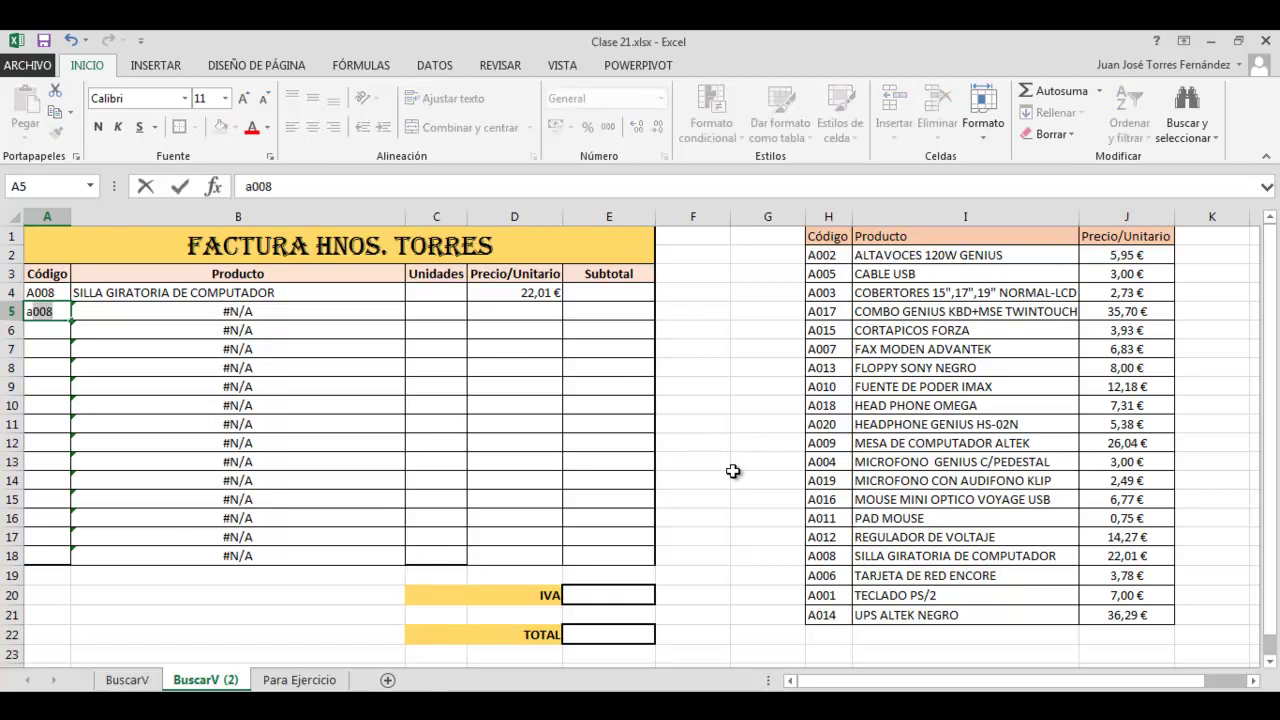
key(BackSpace)
text(1)
key(Return)
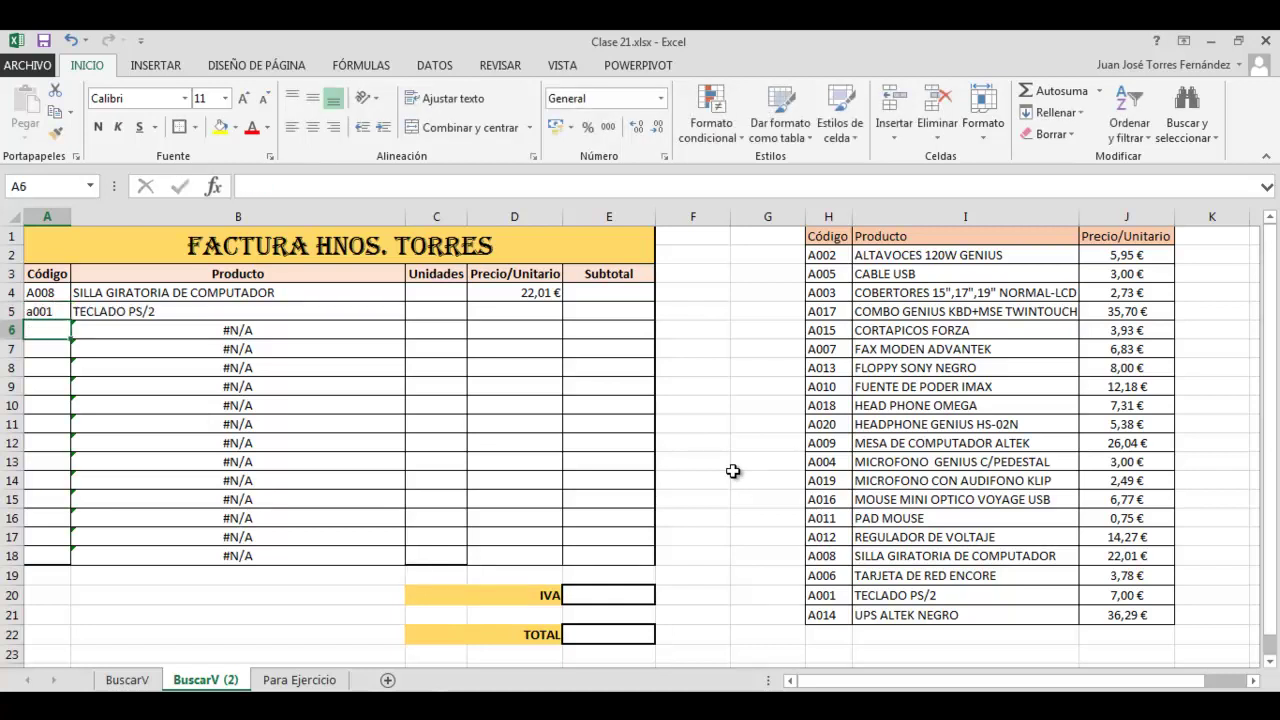
Make the search table in the D4 unit price formula fully absolute as $H$1:$J$21
click(521, 311)
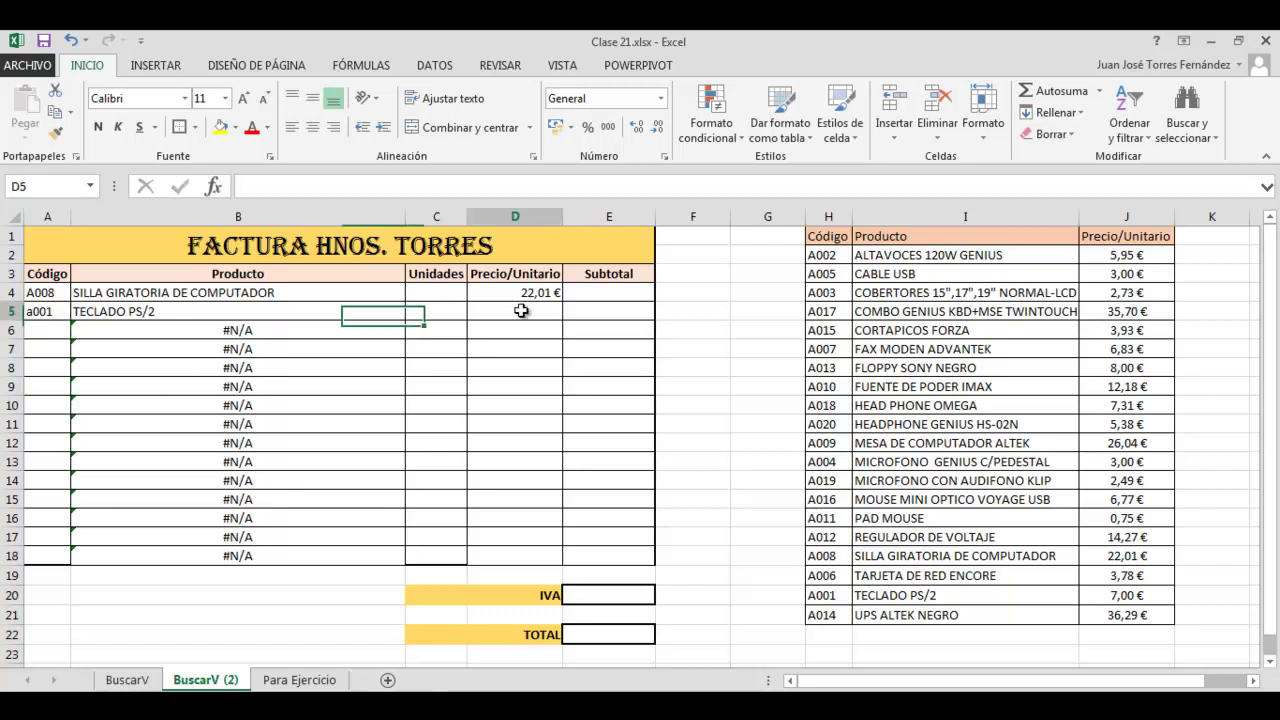
click(530, 292)
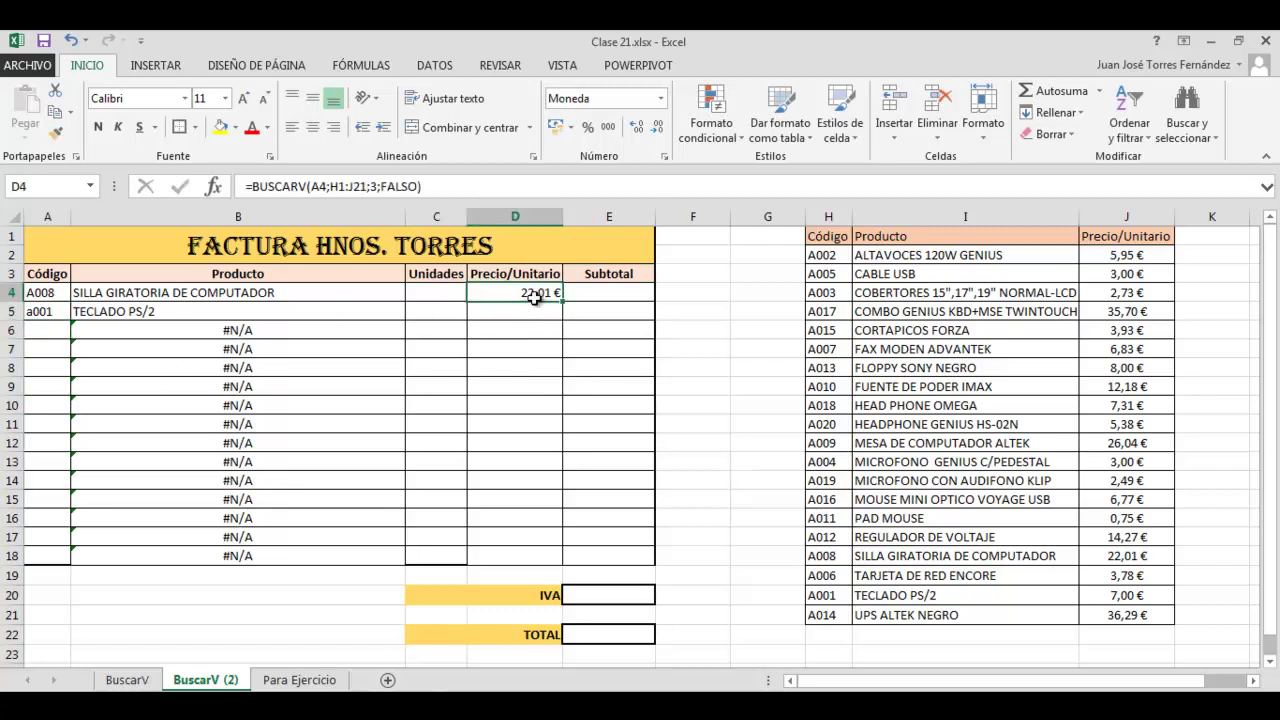
click(366, 188)
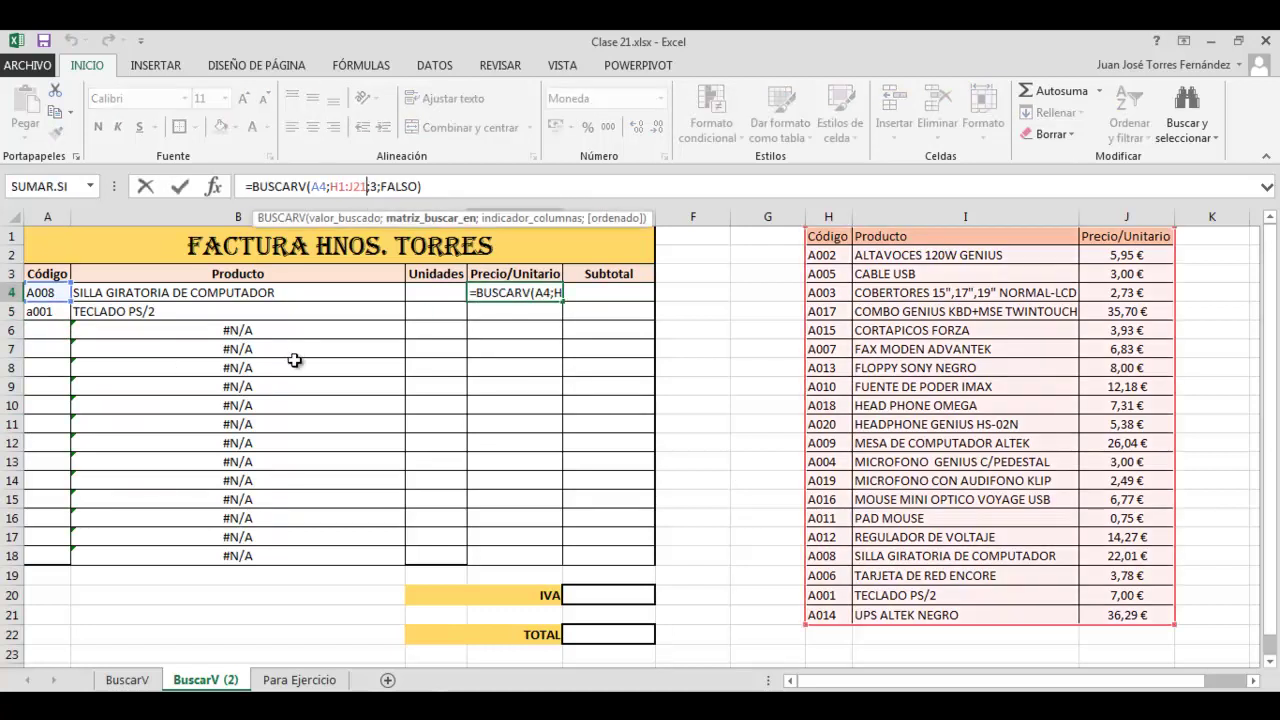
key(F4)
key(Left)
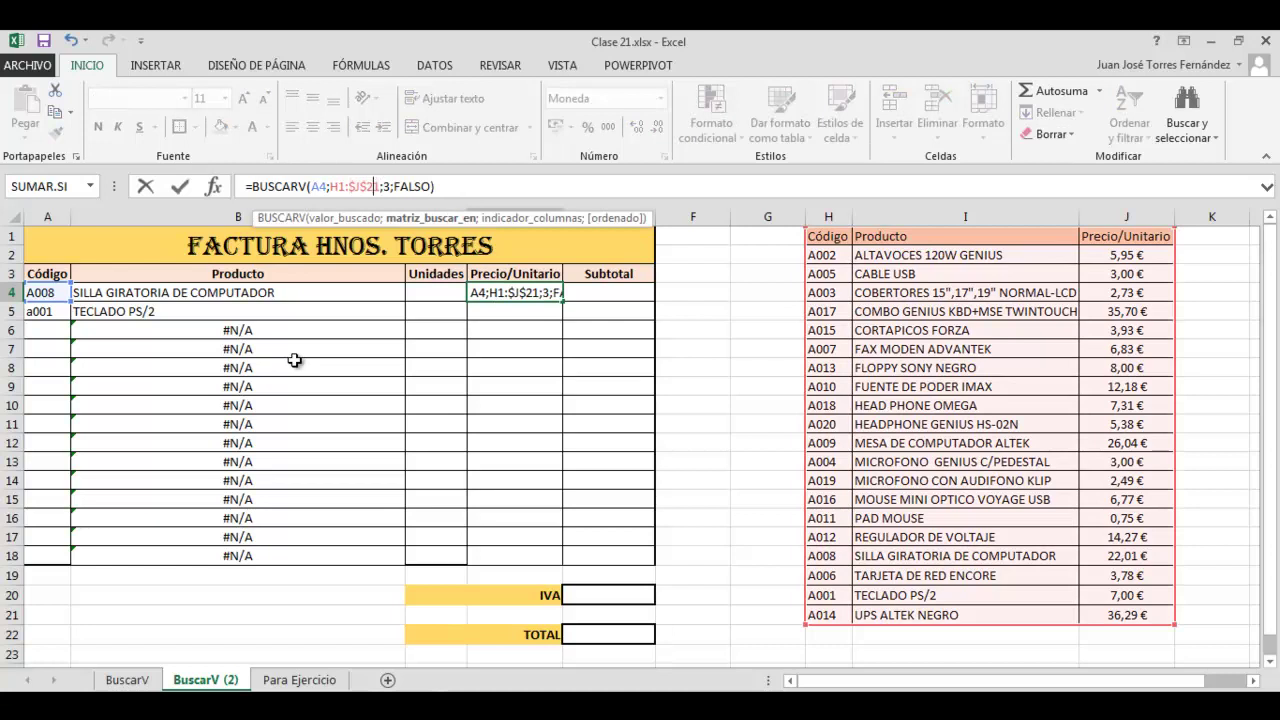
key(Left)
key(Left)
key(F4)
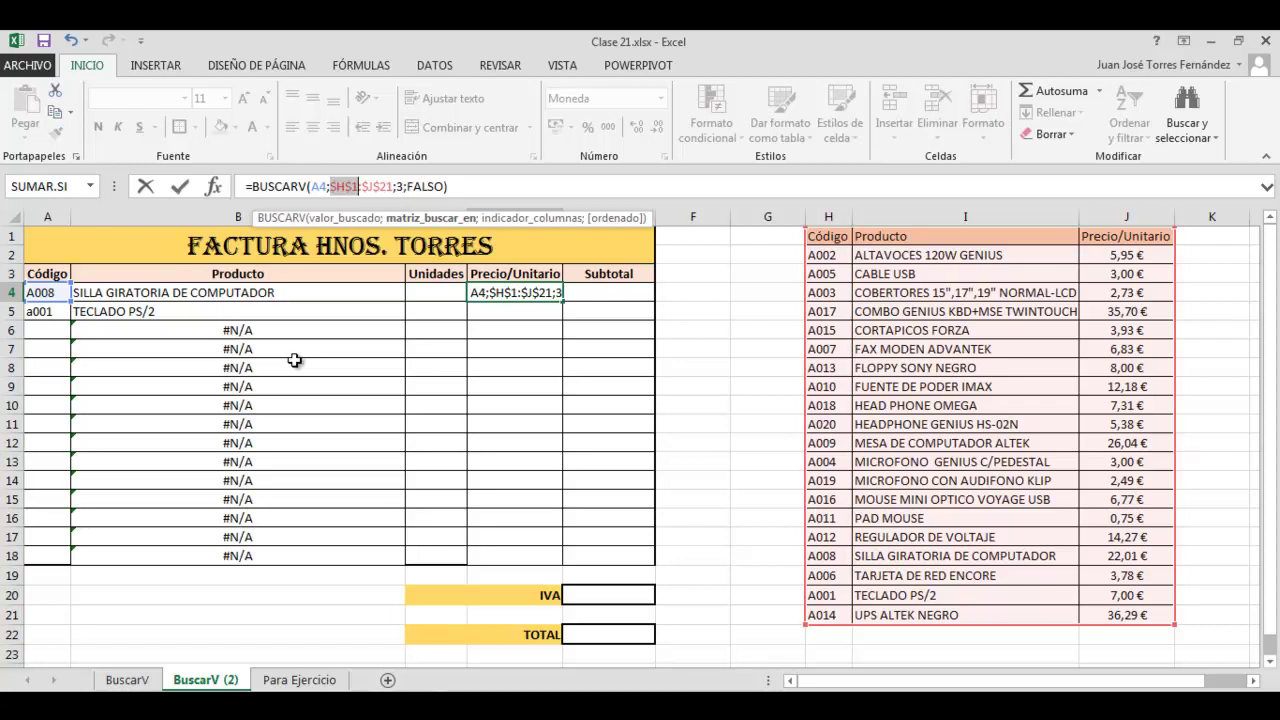
key(Return)
Copy the unit price formula in D4 down through D18
key(Up)
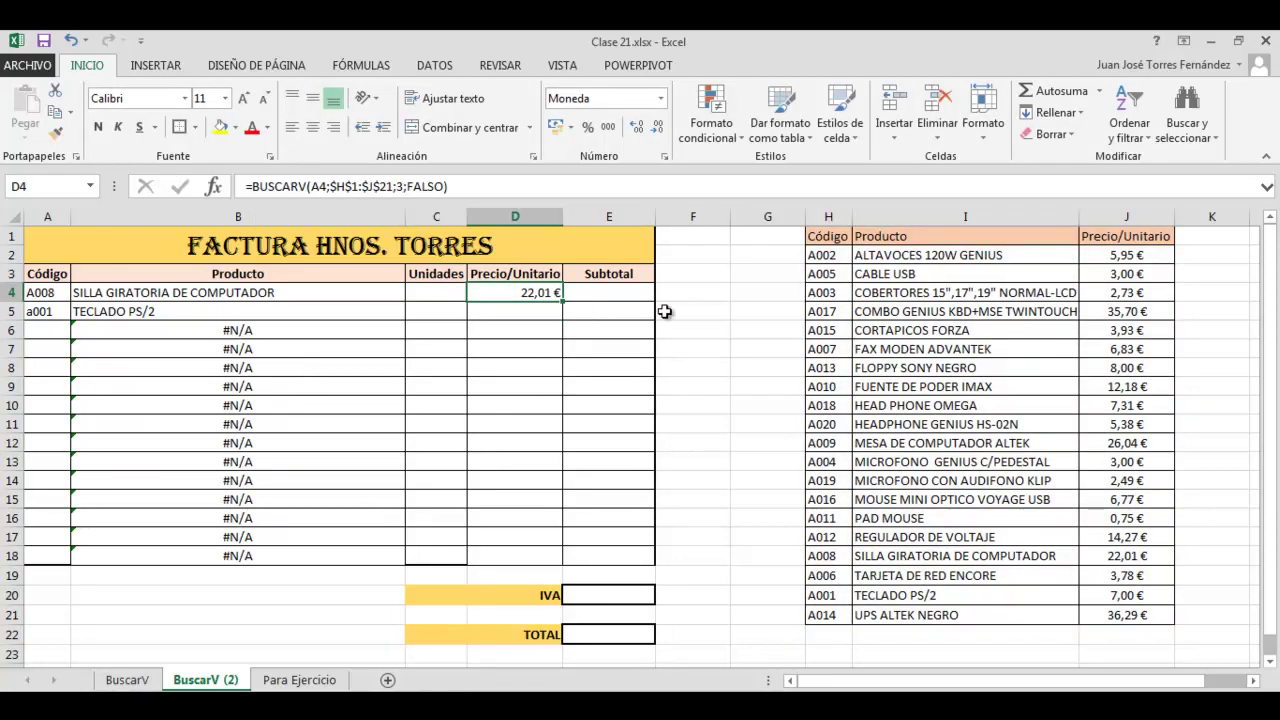
drag(562, 301, 552, 558)
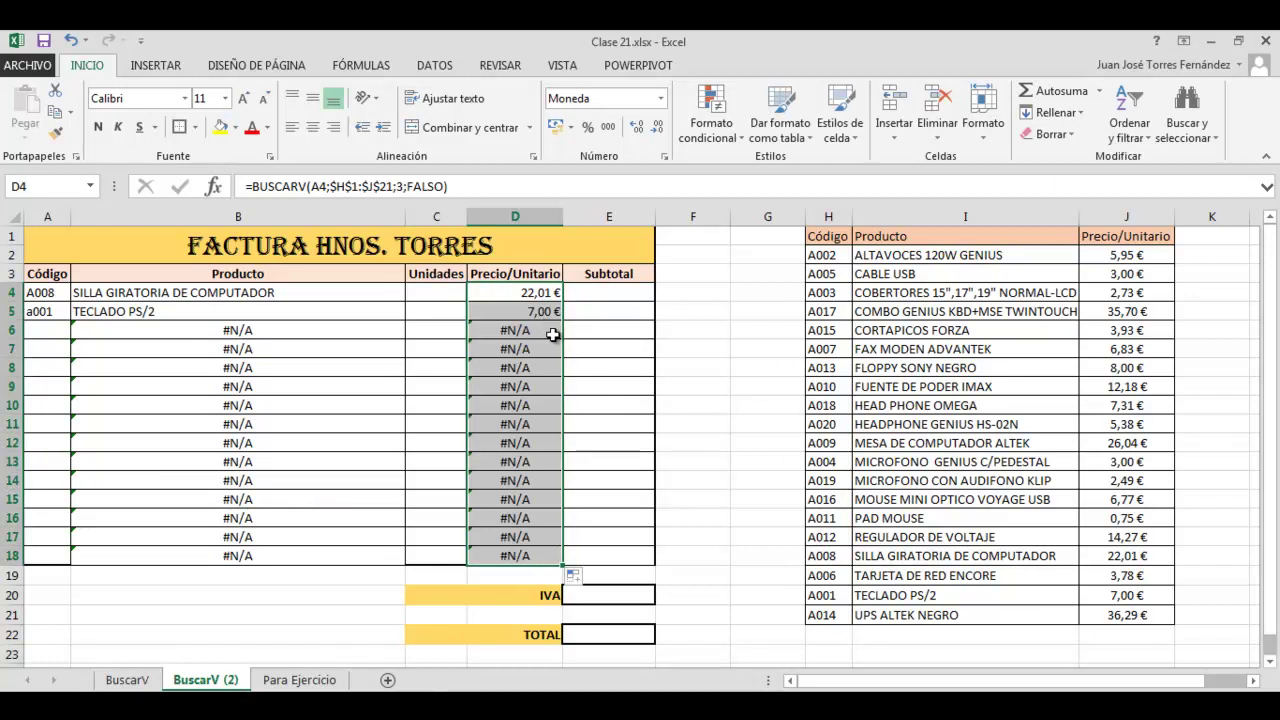
click(37, 330)
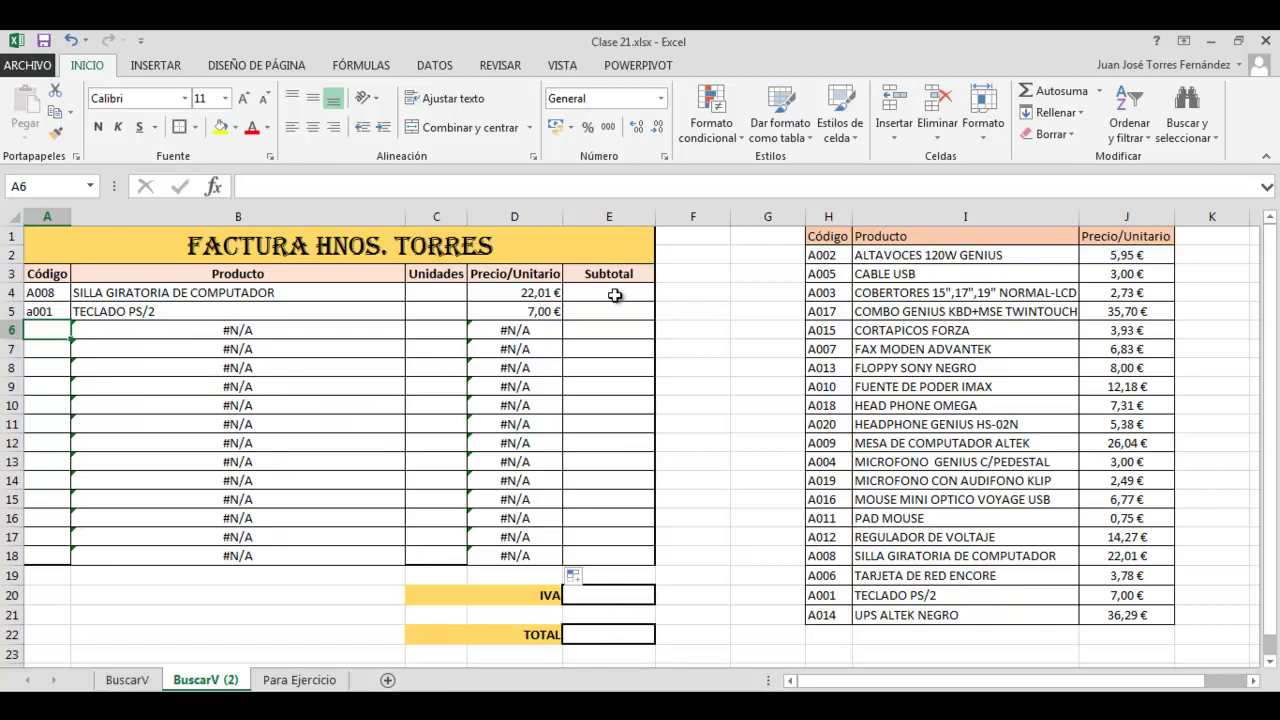
drag(614, 295, 621, 556)
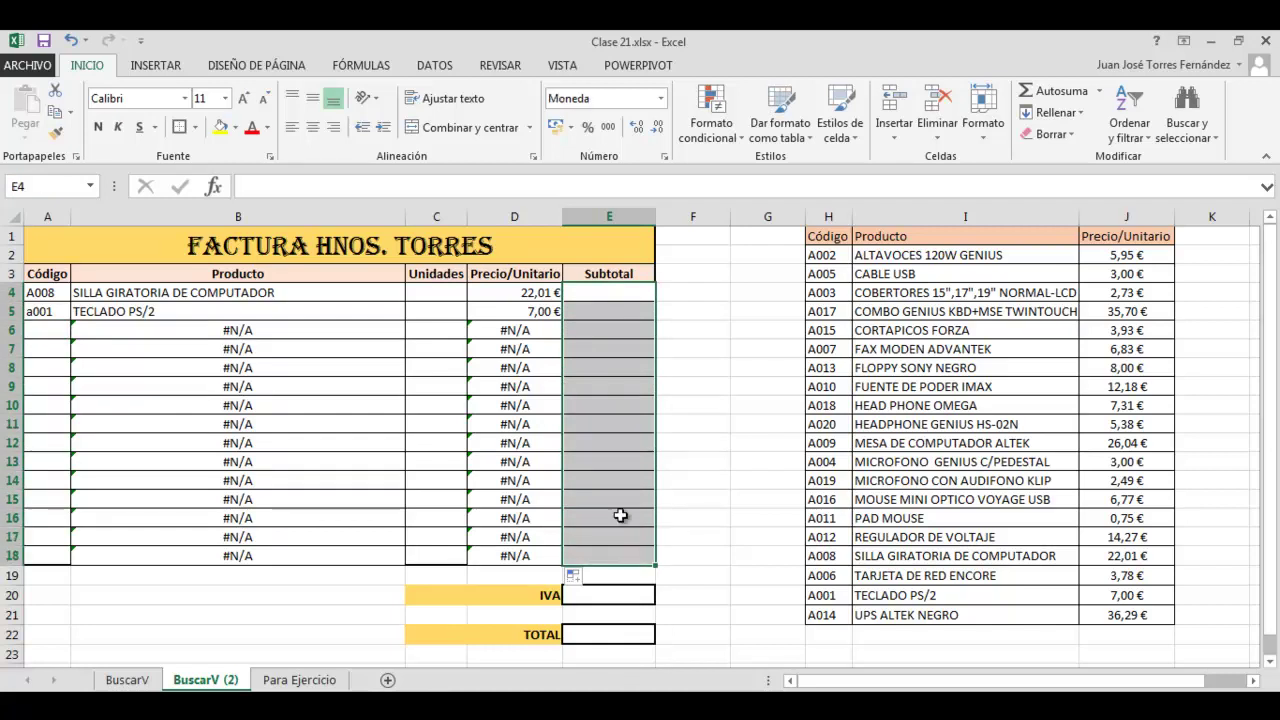
click(611, 331)
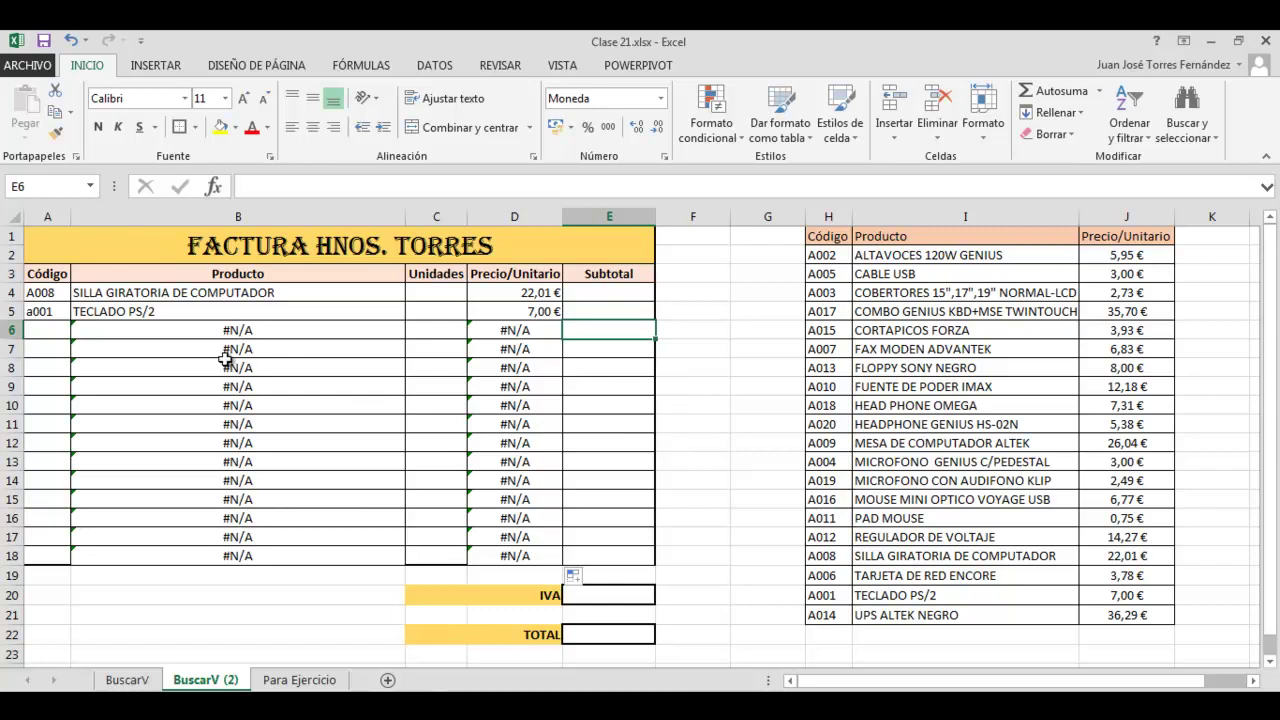
Open the BUSCARV formula in B5 and examine its lookup value, search table, column index and exact-match argument
click(202, 316)
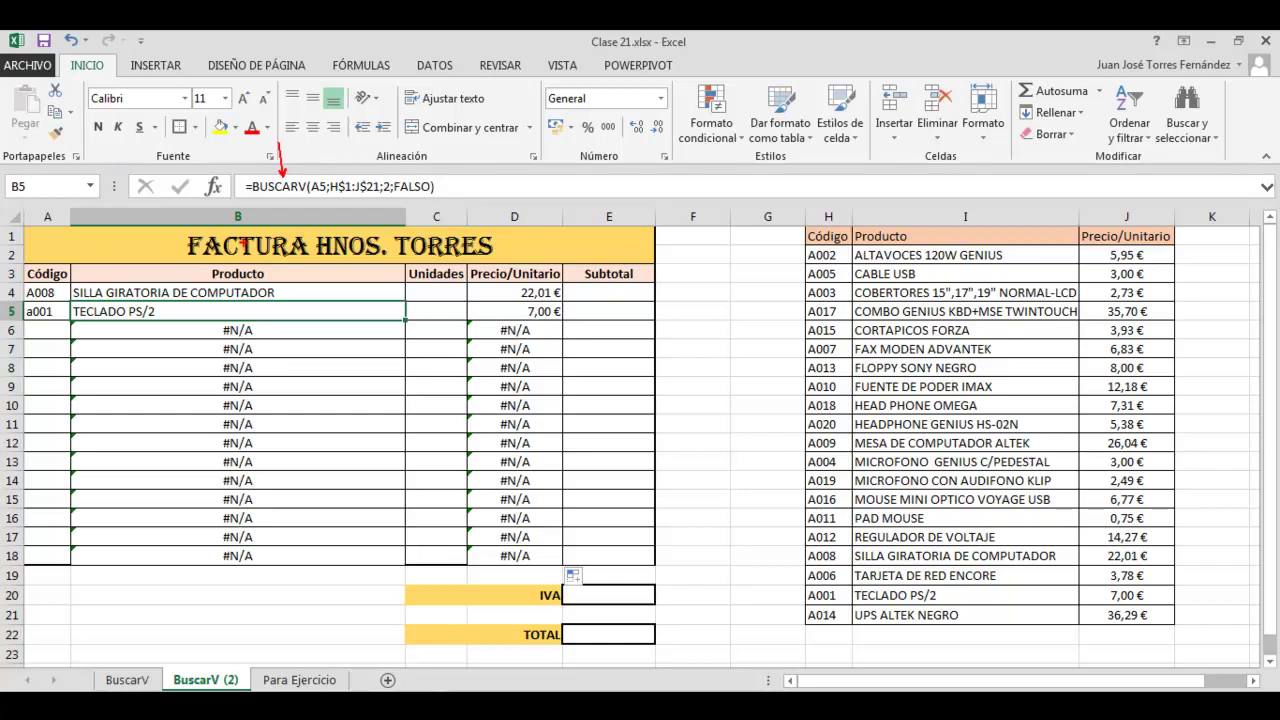
double_click(238, 317)
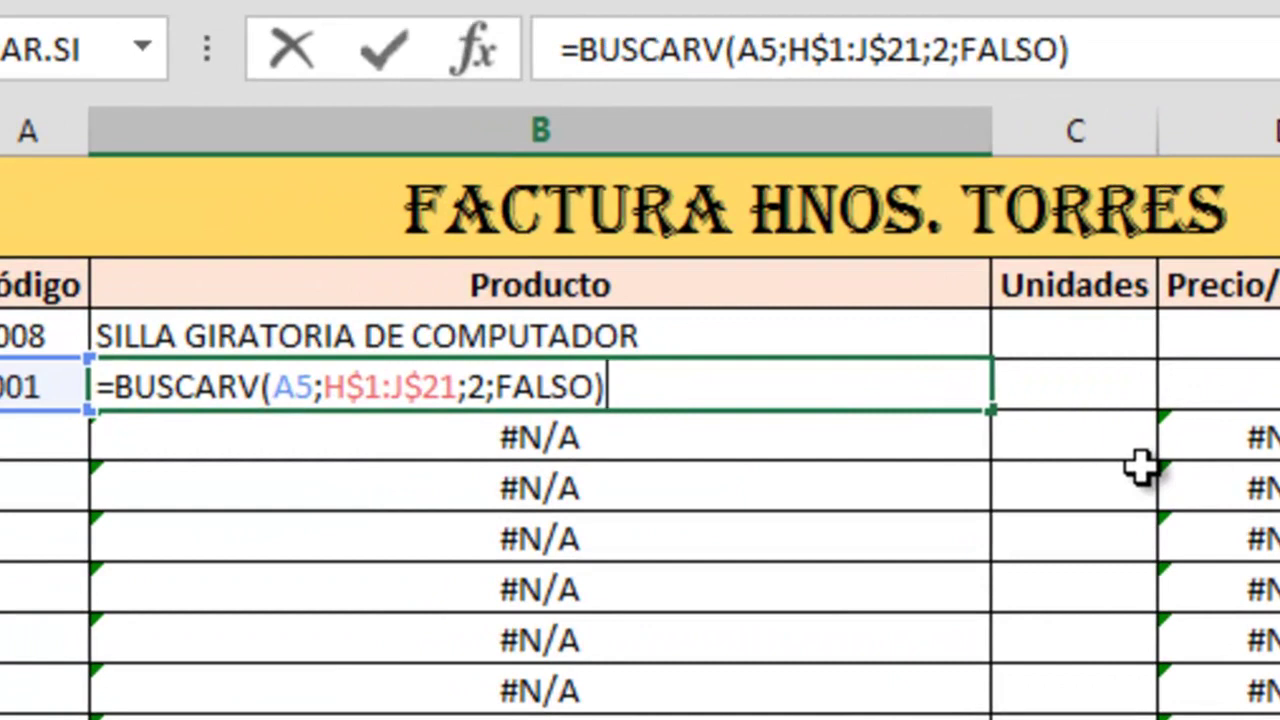
drag(172, 420, 184, 545)
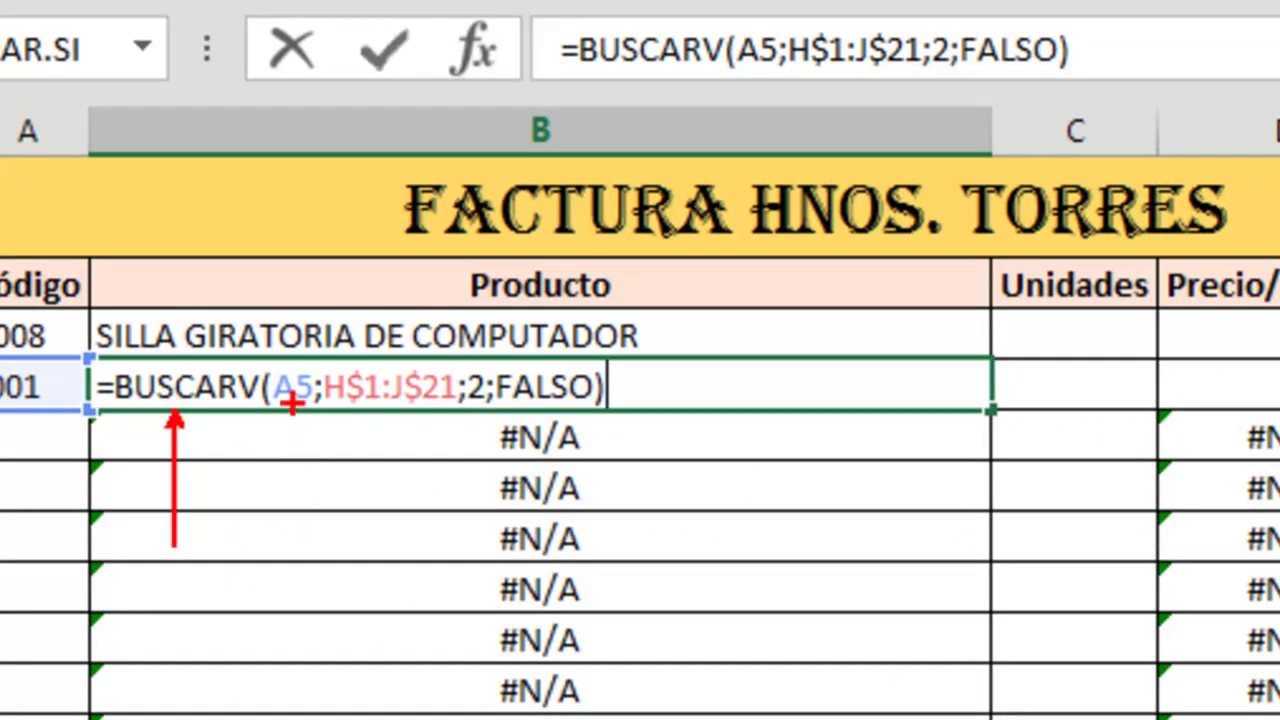
drag(292, 402, 295, 548)
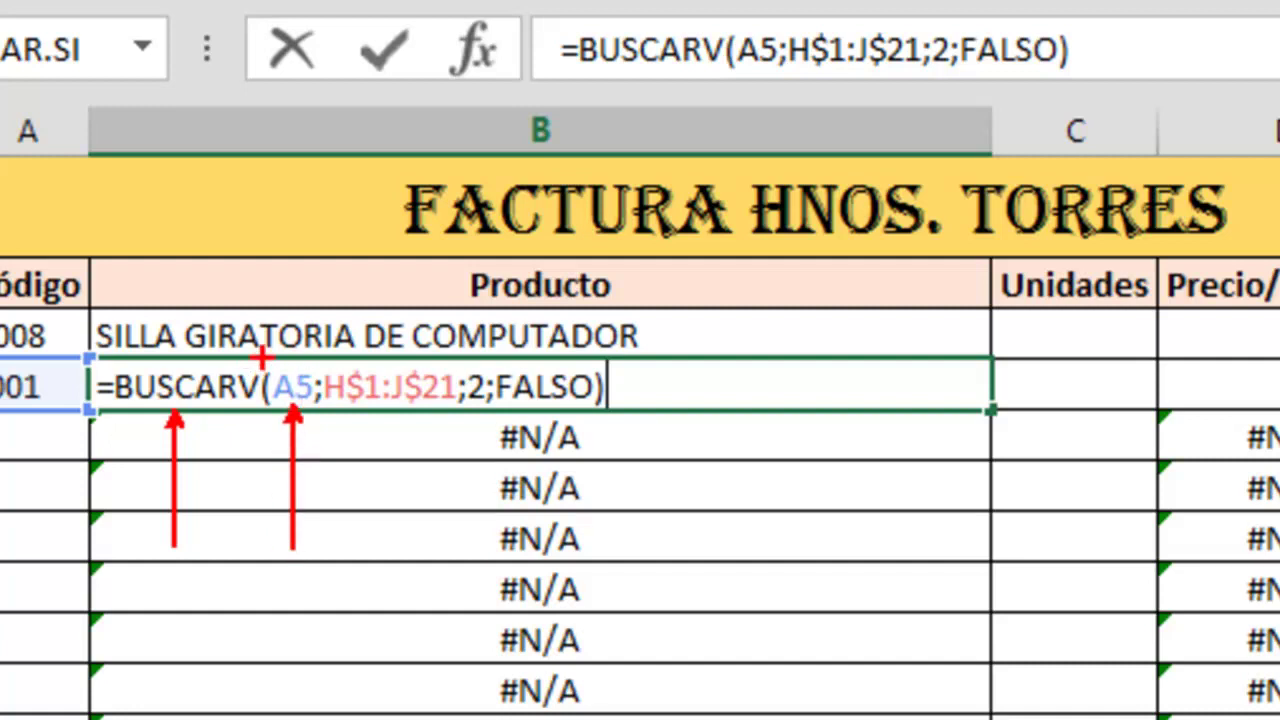
mouse_move(262, 355)
mouse_down()
mouse_move(163, 277)
mouse_move(162, 248)
mouse_up()
drag(262, 368, 318, 408)
drag(20, 396, 20, 514)
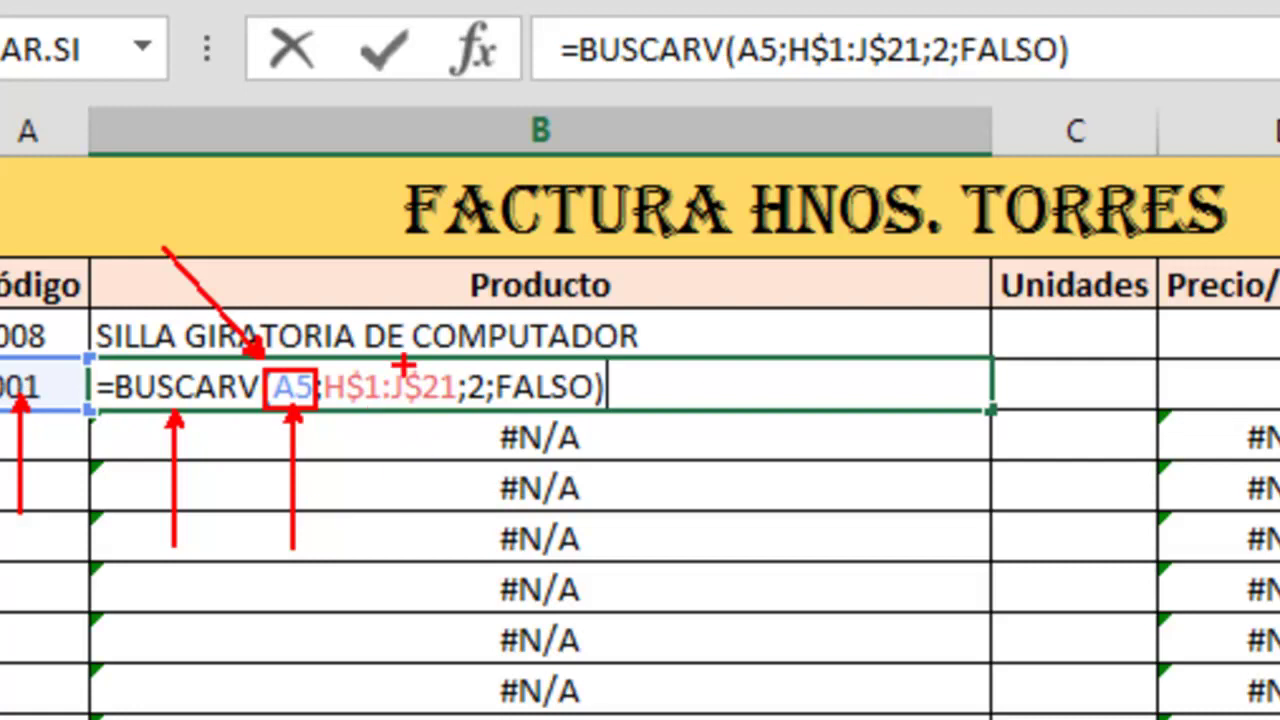
drag(390, 266, 390, 362)
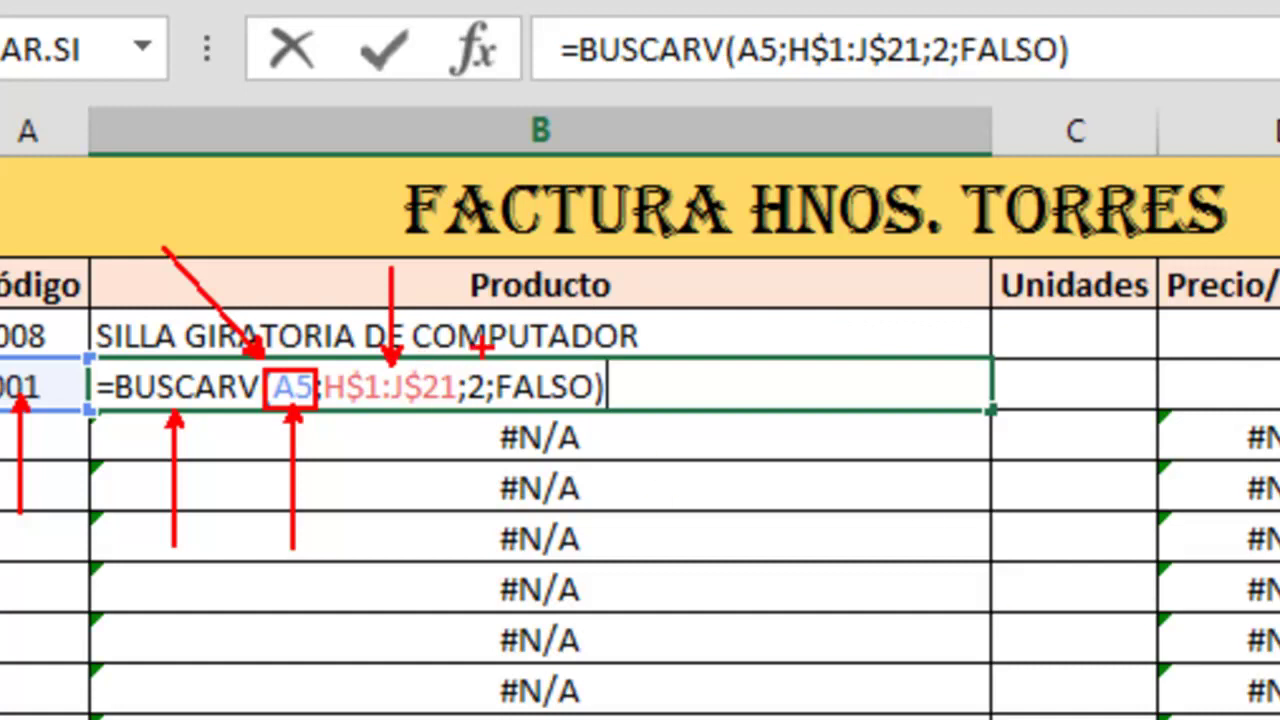
drag(483, 290, 478, 352)
drag(541, 266, 541, 355)
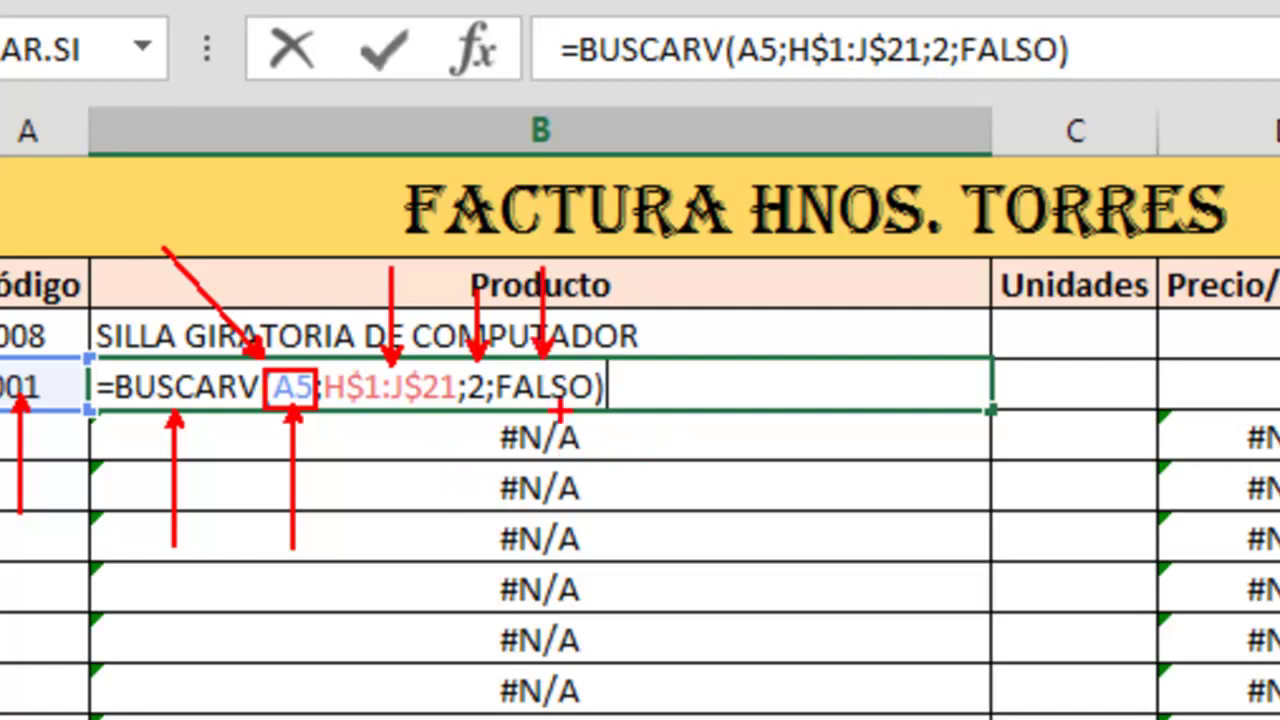
mouse_move(490, 357)
mouse_down()
mouse_move(576, 410)
mouse_move(604, 410)
mouse_up()
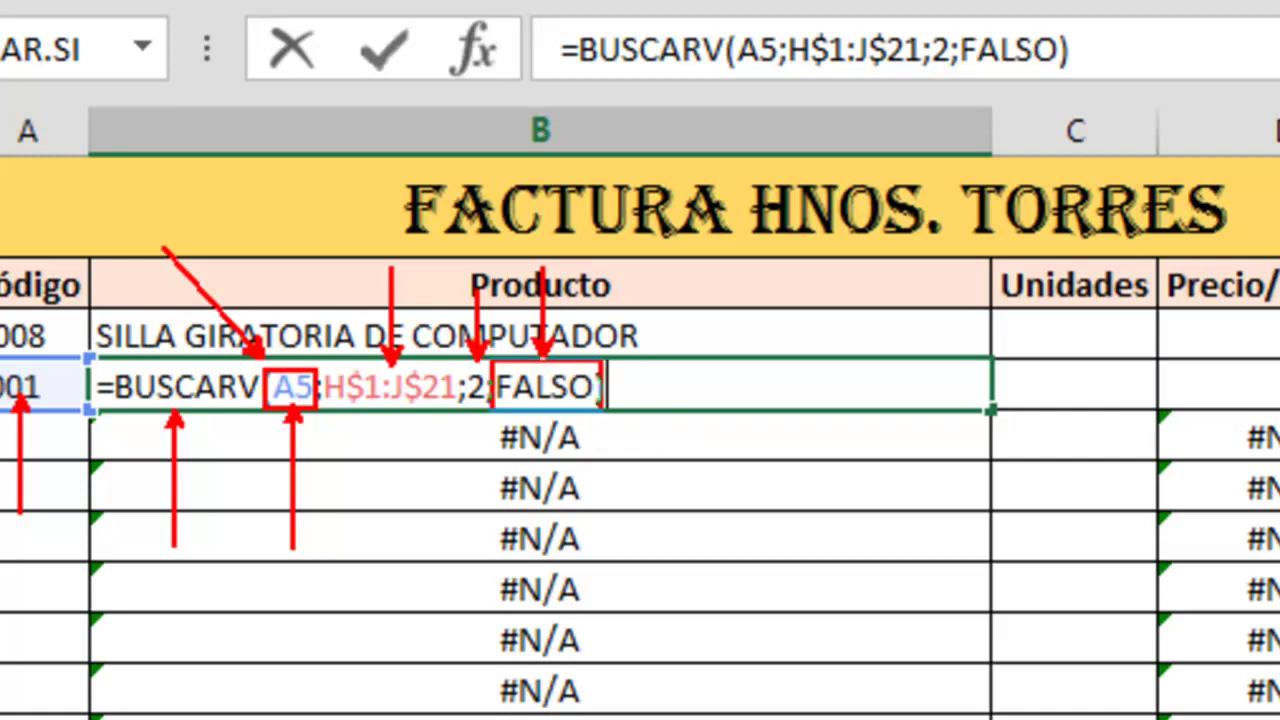